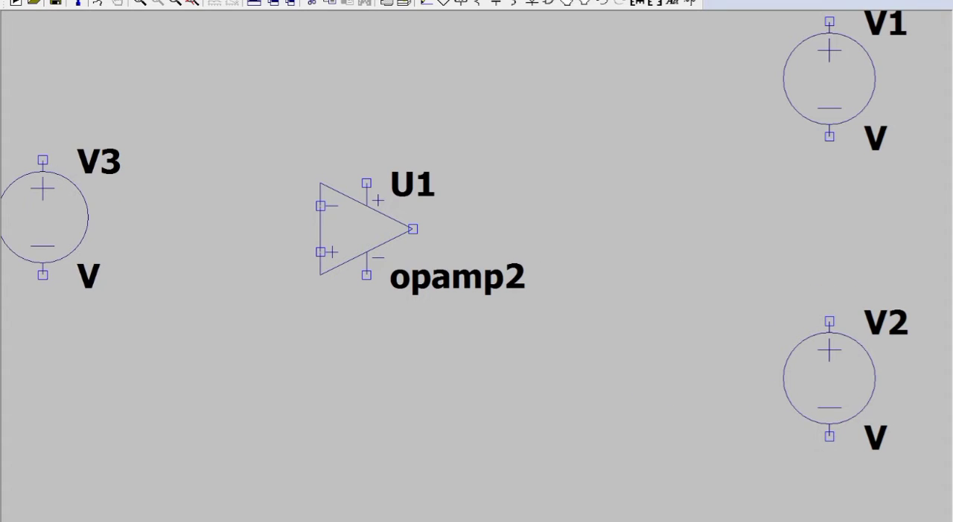
Place two more voltage sources to the left of the op-amp, one below the other.
click(43, 218)
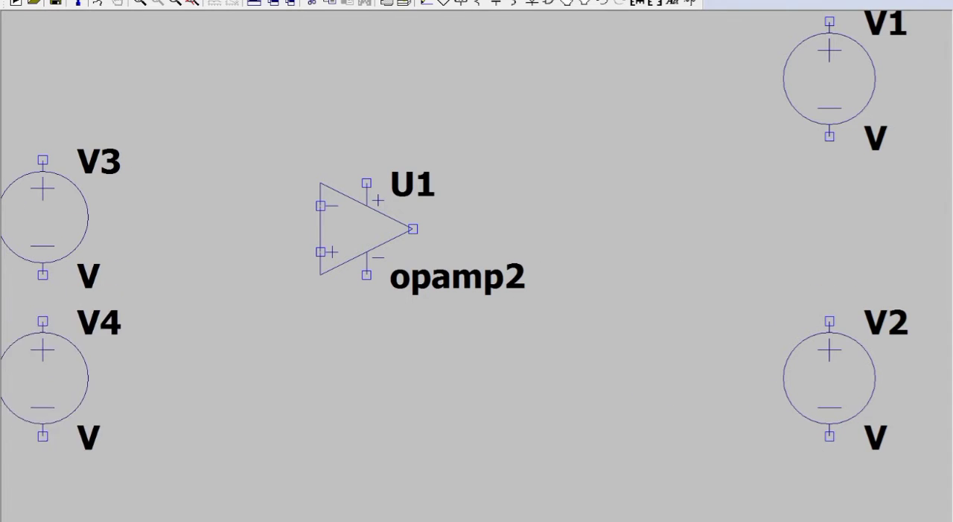
click(42, 448)
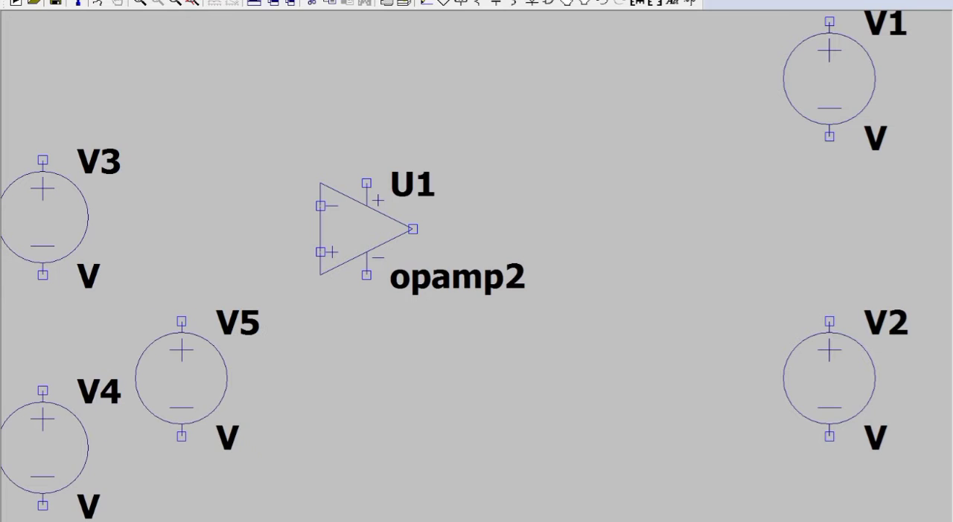
key(Escape)
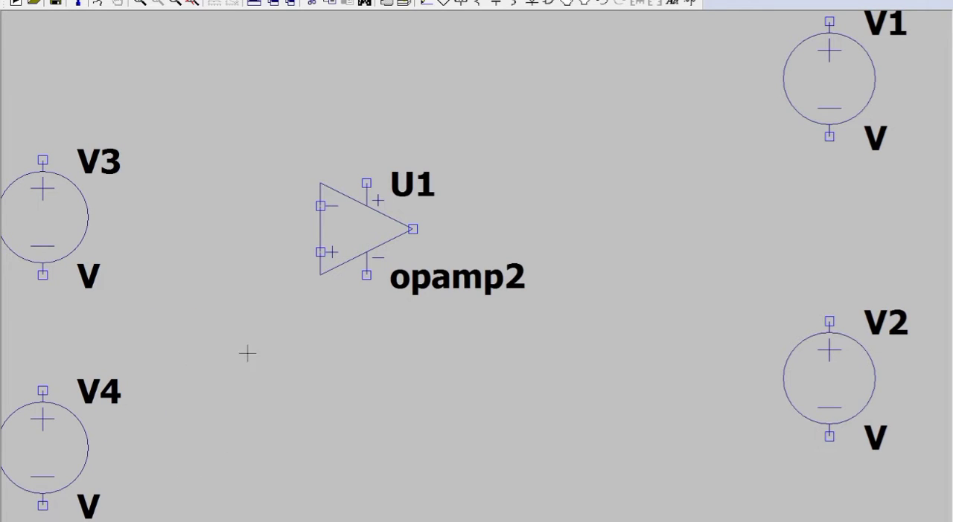
Set the DC value of supply sources V1 and V2 to 15 V each.
right_click(827, 86)
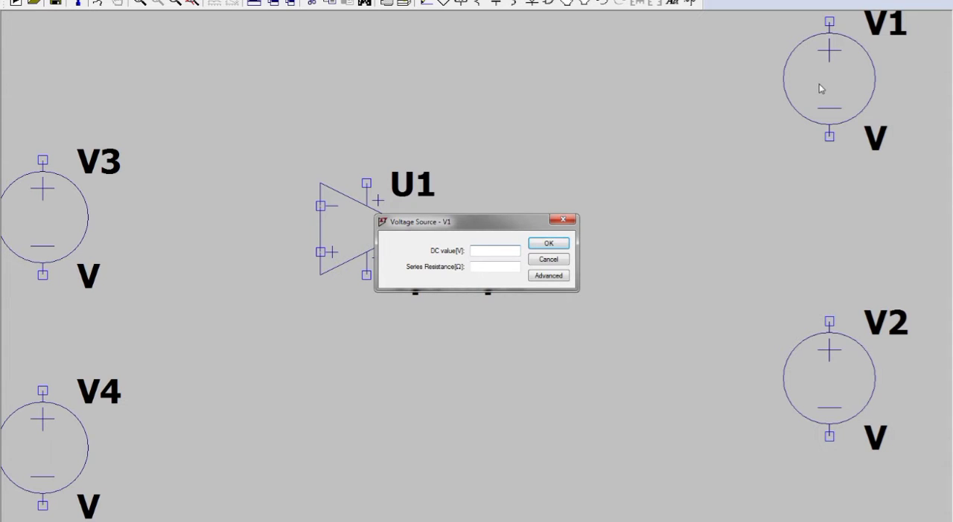
text(15)
key(Return)
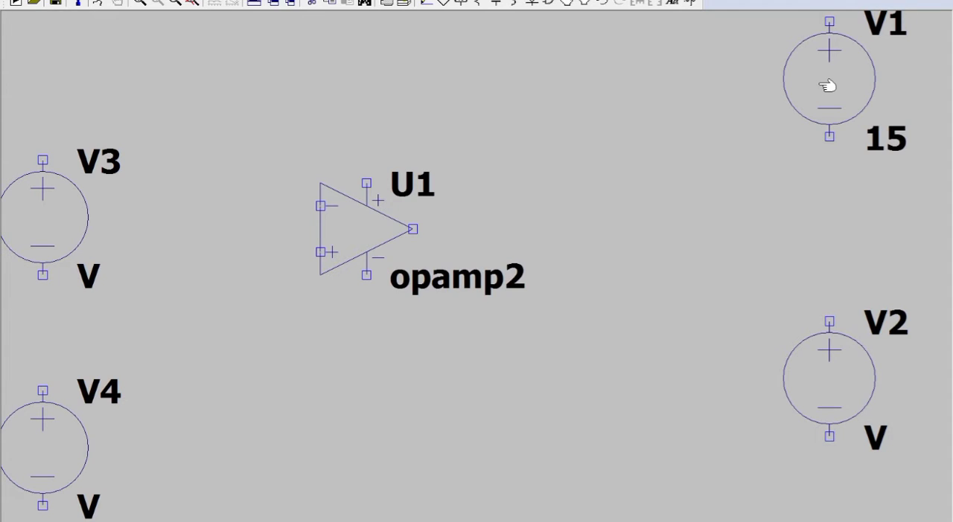
right_click(834, 380)
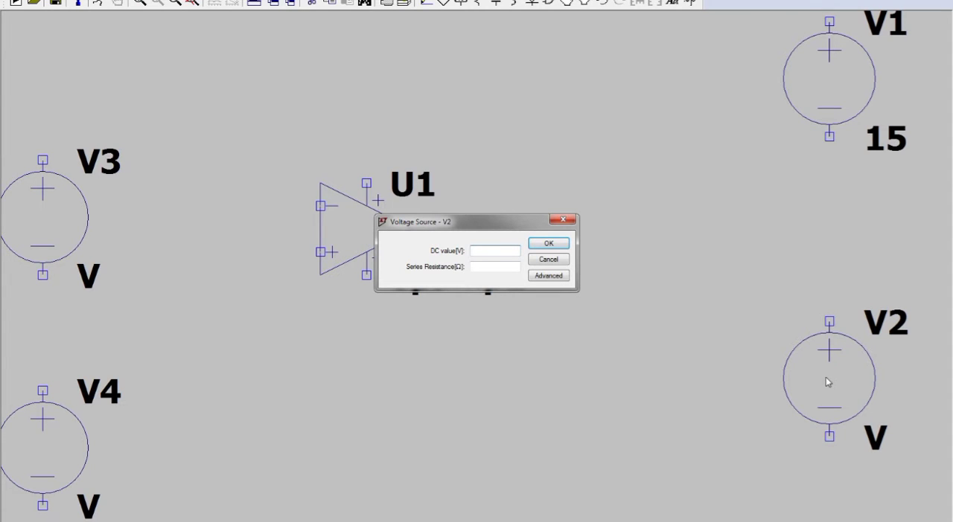
text(15)
key(Return)
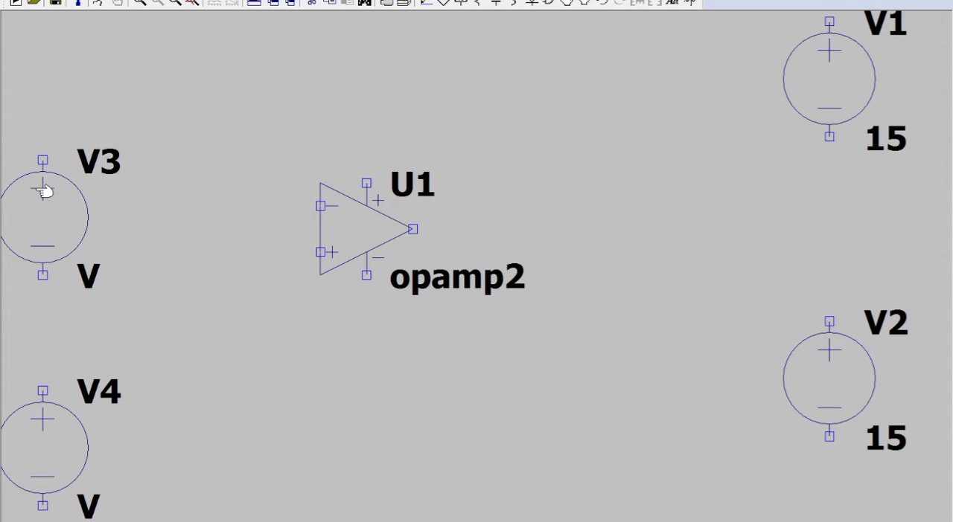
Configure source V3 as a sine wave with 0 V DC offset, 1 V amplitude and 1k Hz frequency.
right_click(76, 235)
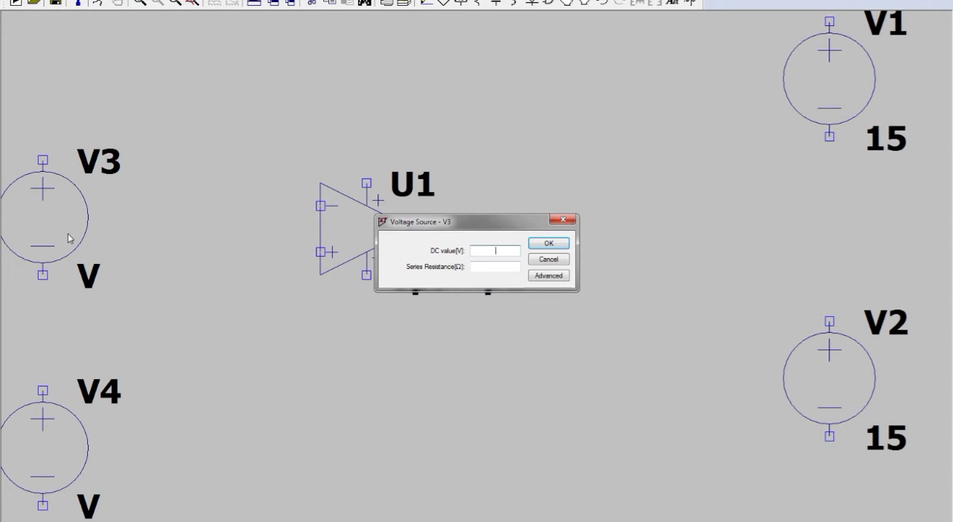
click(539, 279)
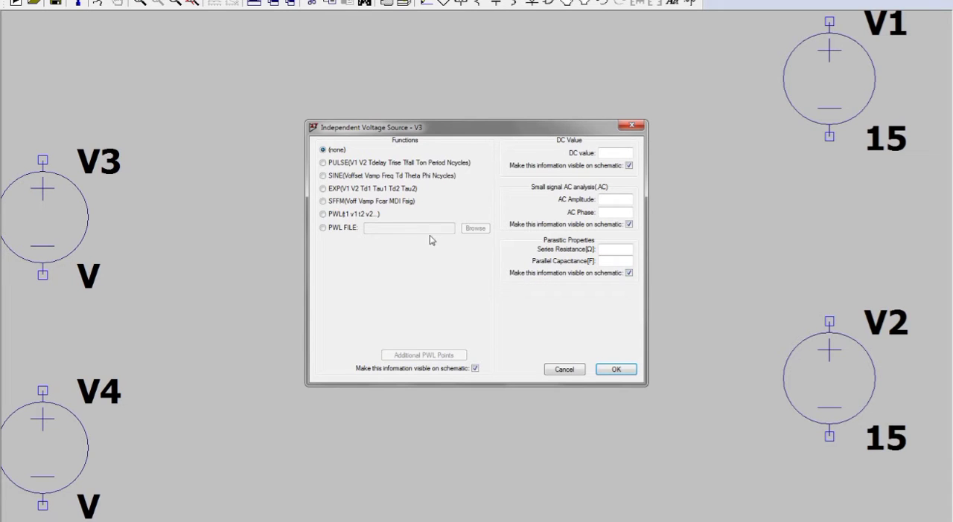
click(322, 176)
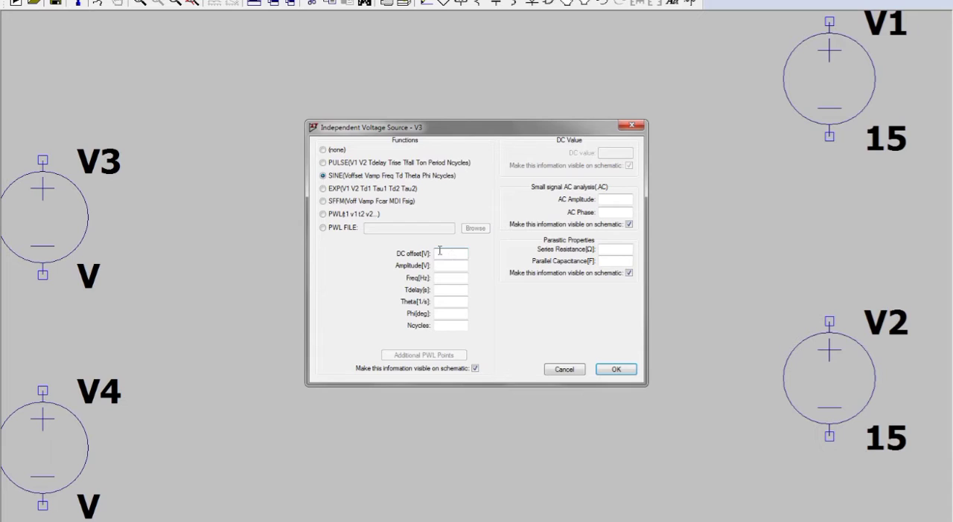
text(0)
click(447, 264)
text(1)
click(450, 280)
text(1k)
key(Return)
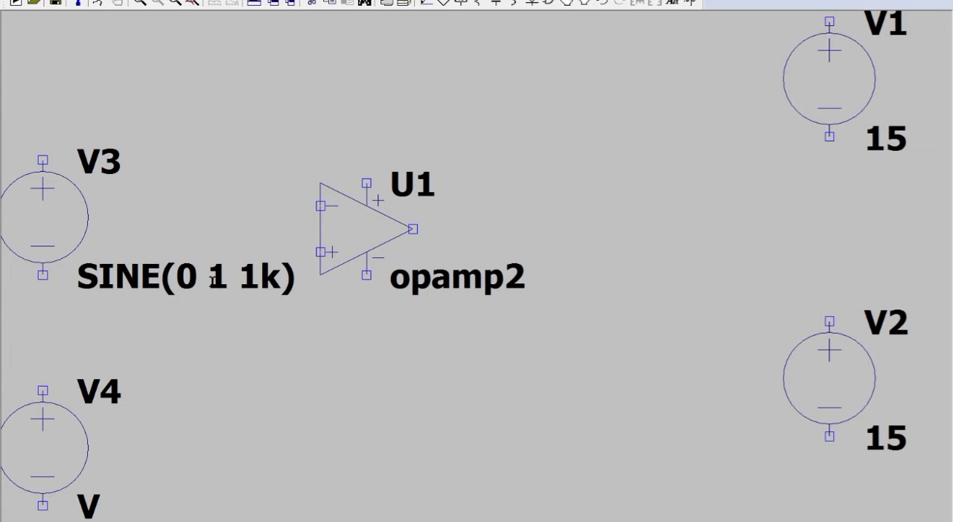
Configure source V4 as a sine wave with 0 V DC offset, 1 V amplitude and 1k Hz frequency.
right_click(64, 442)
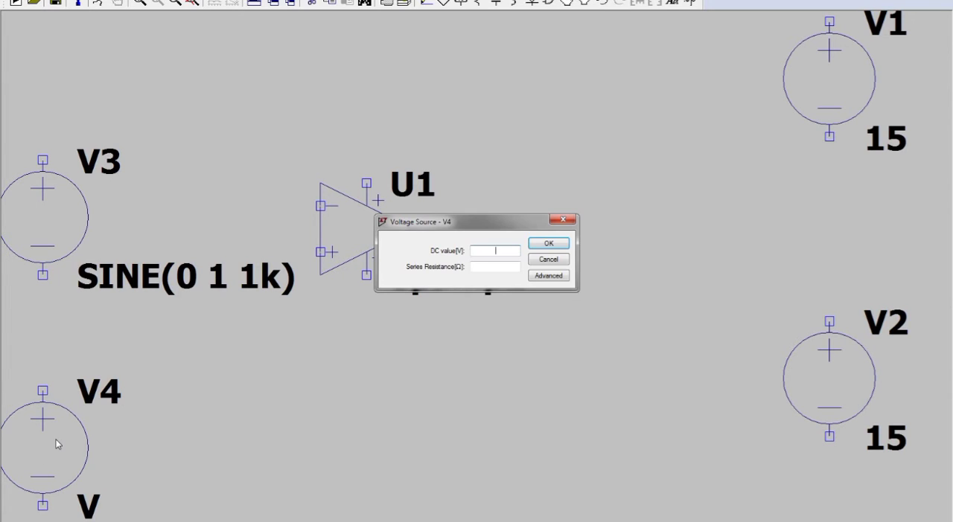
click(563, 282)
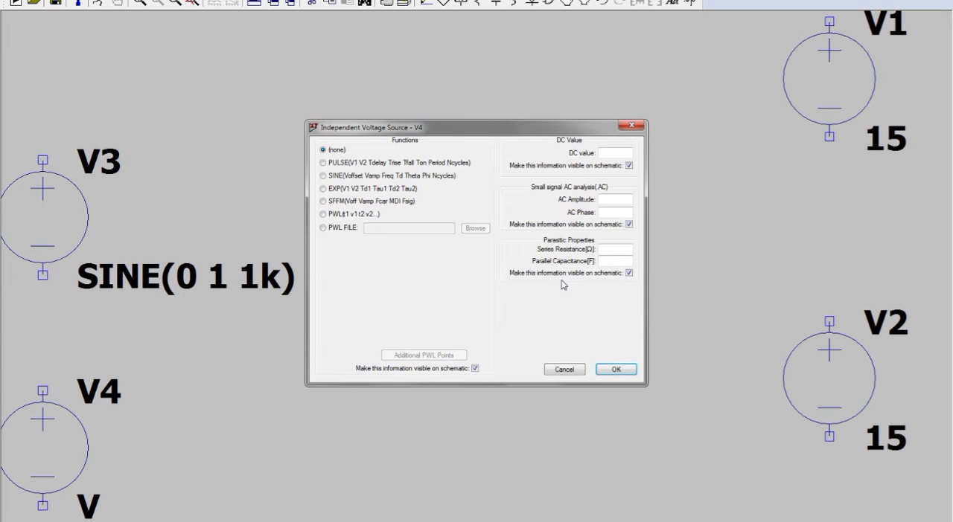
click(328, 176)
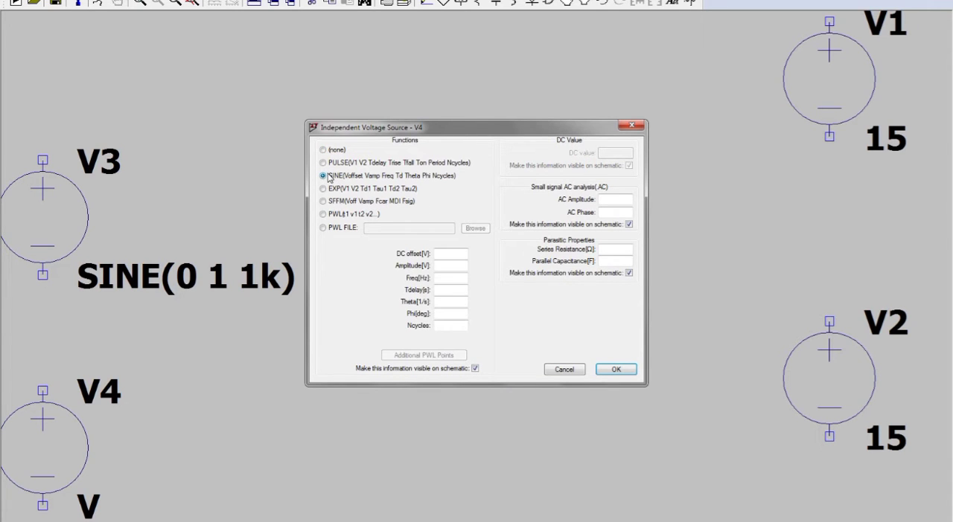
click(457, 256)
text(0)
click(457, 264)
text(1)
click(456, 278)
text(1k)
key(Return)
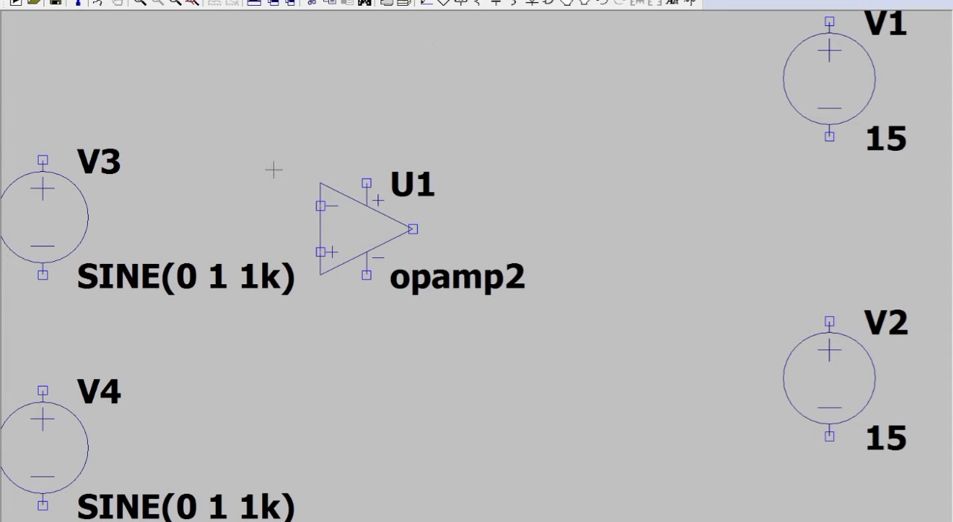
Place three horizontal resistors: one above-left and one below-left of the op-amp, and one above-right of it.
click(482, 4)
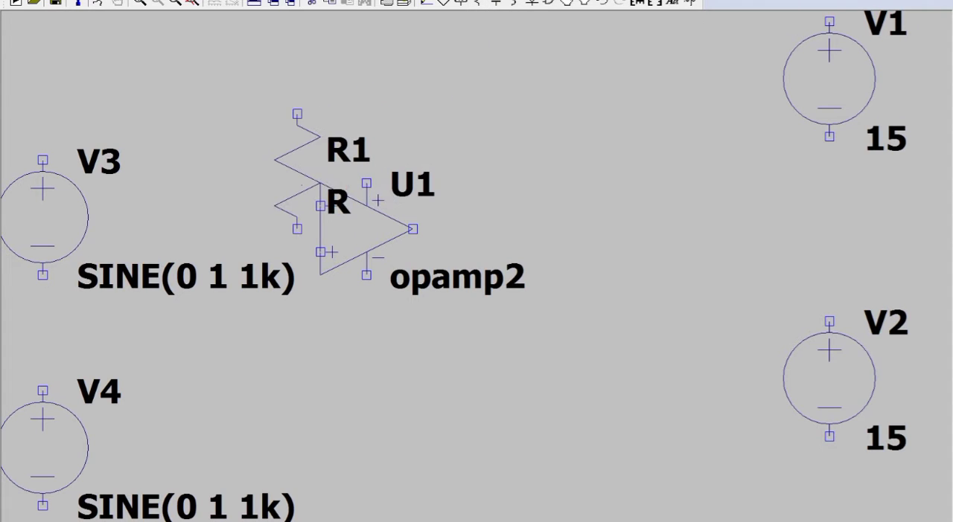
key(ctrl+r)
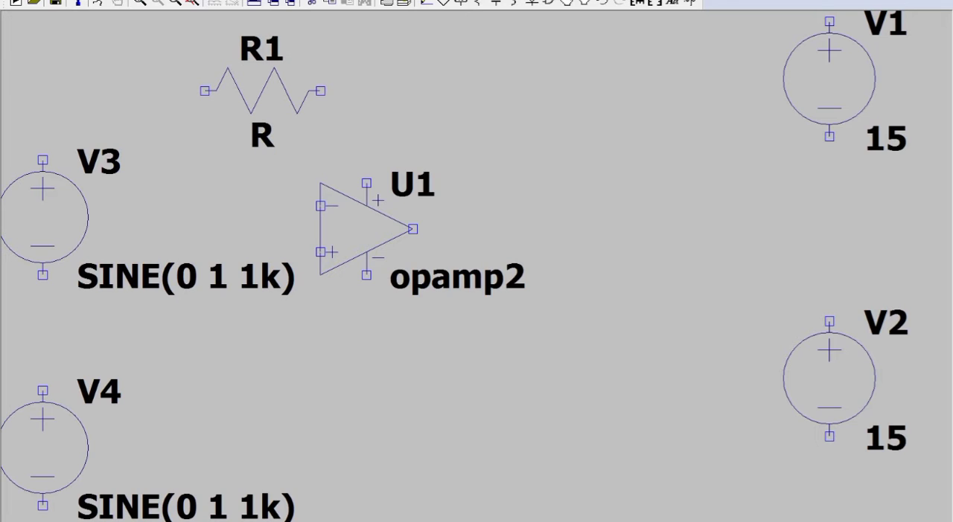
click(262, 91)
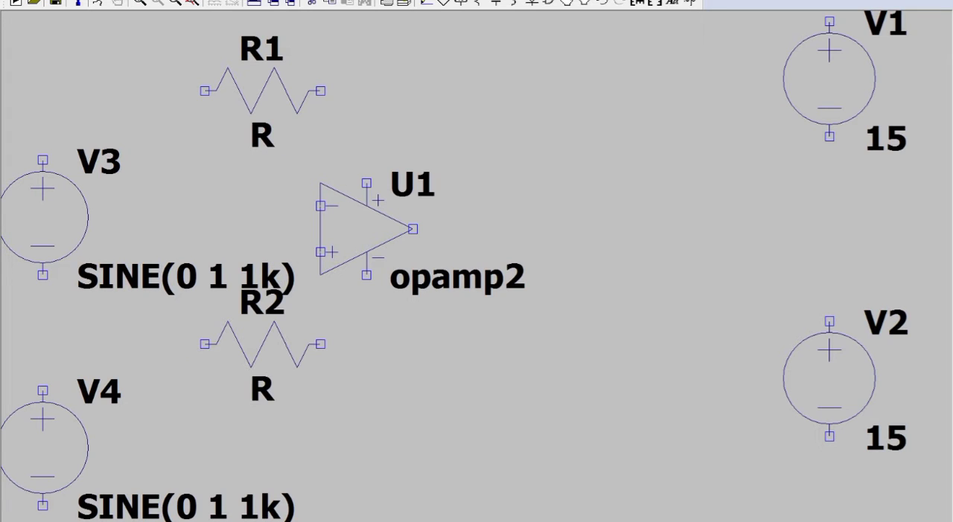
click(262, 344)
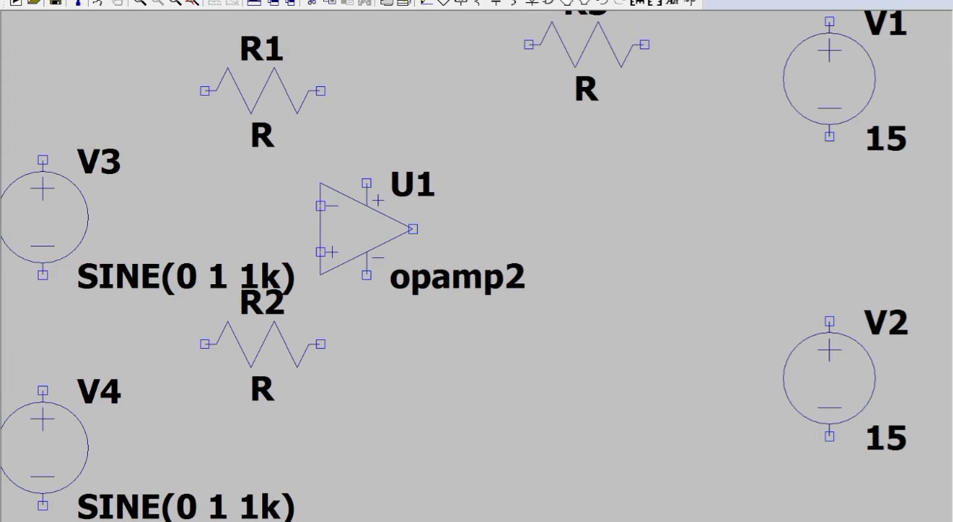
click(587, 44)
key(Escape)
Move the op-amp with its labels to the right, clear of the two input resistors.
click(594, 4)
drag(303, 155, 525, 327)
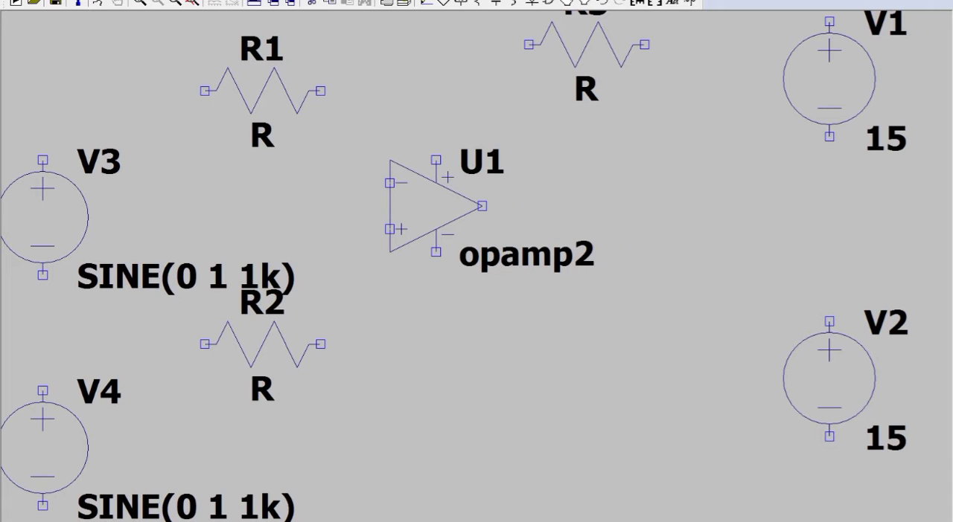
click(501, 238)
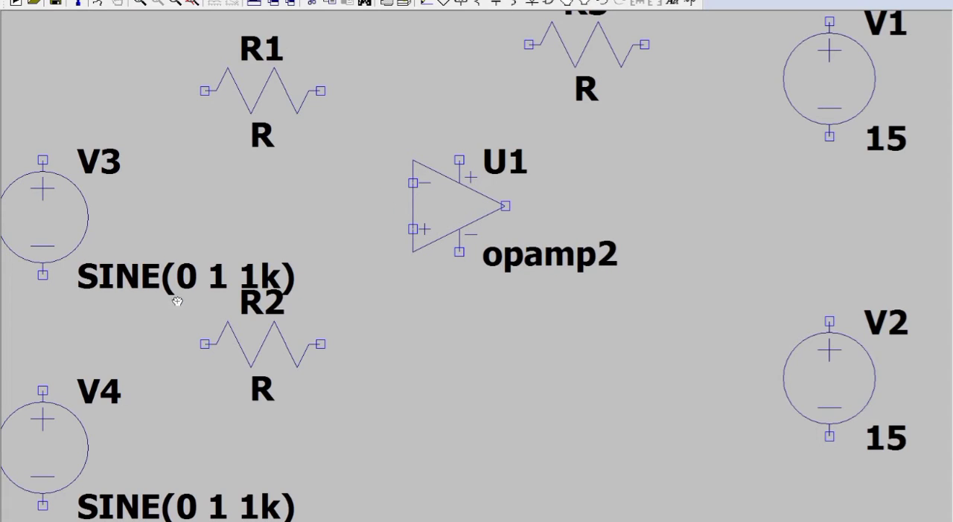
Move V3's SINE(0 1 1k) label to the free space above V3 and R1.
click(297, 298)
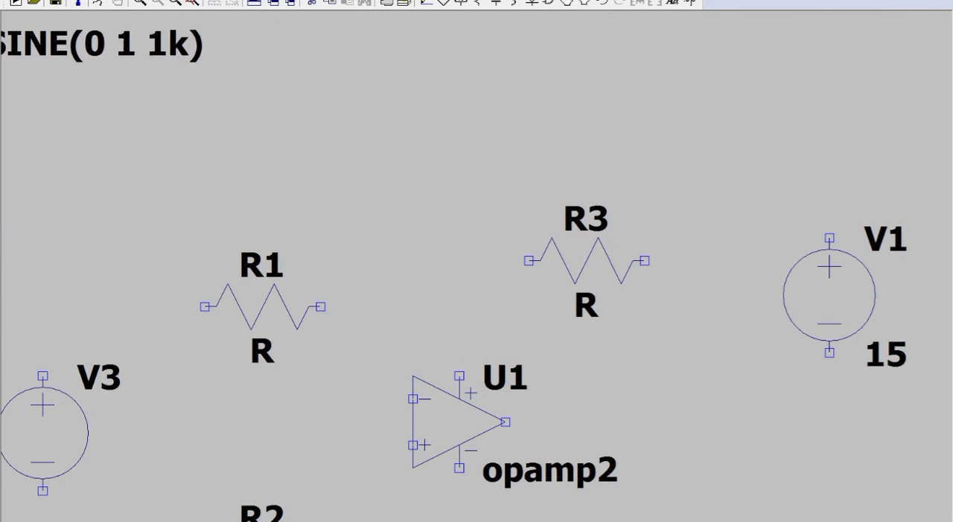
click(108, 221)
key(Escape)
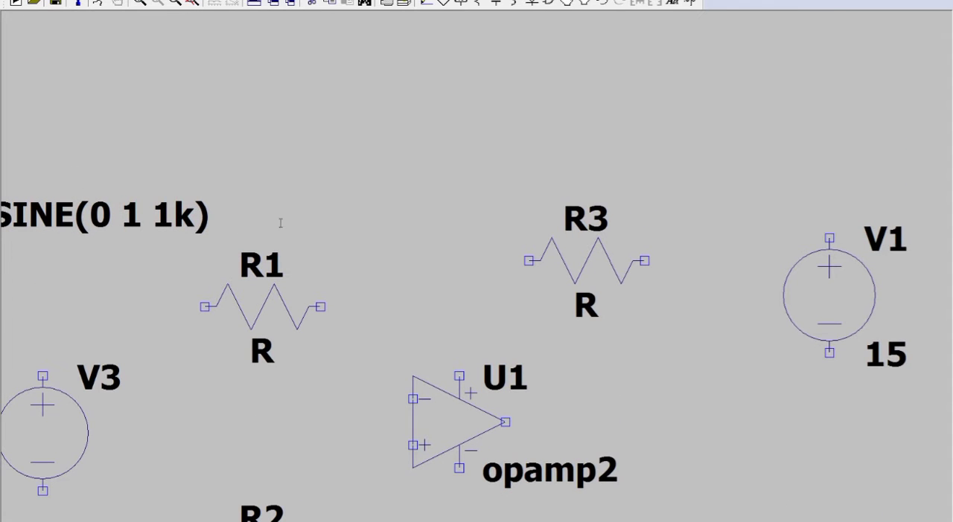
Set the resistance of R1 to 1k.
drag(435, 318, 439, 161)
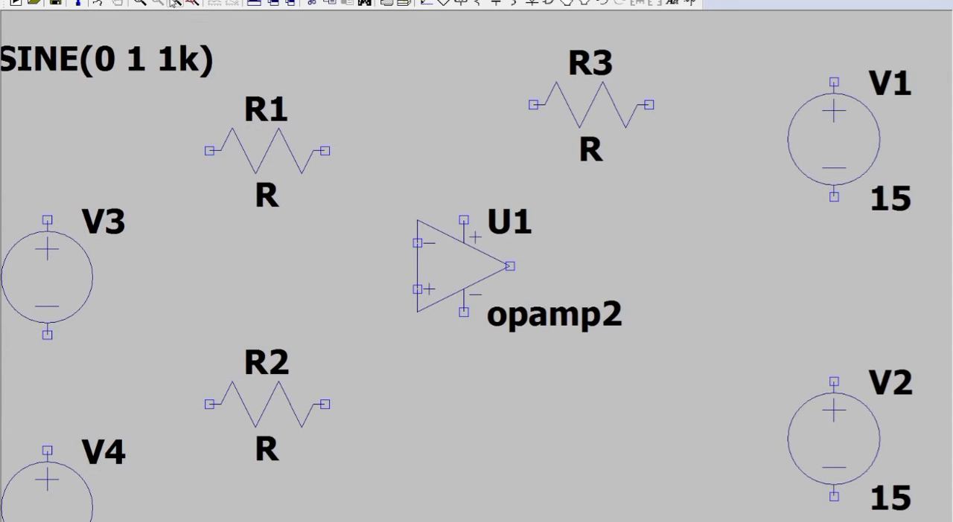
click(160, 3)
drag(550, 392, 526, 377)
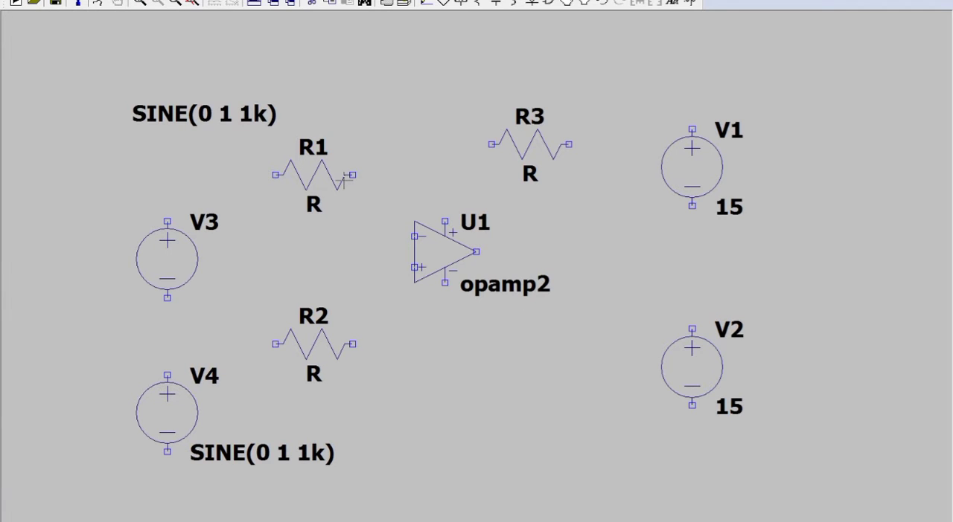
key(F7)
right_click(321, 170)
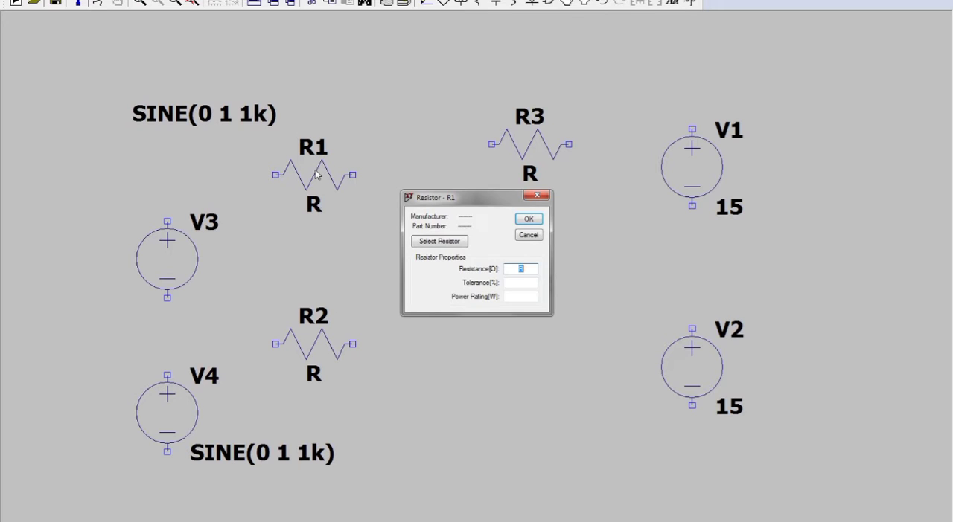
text(1k)
key(Return)
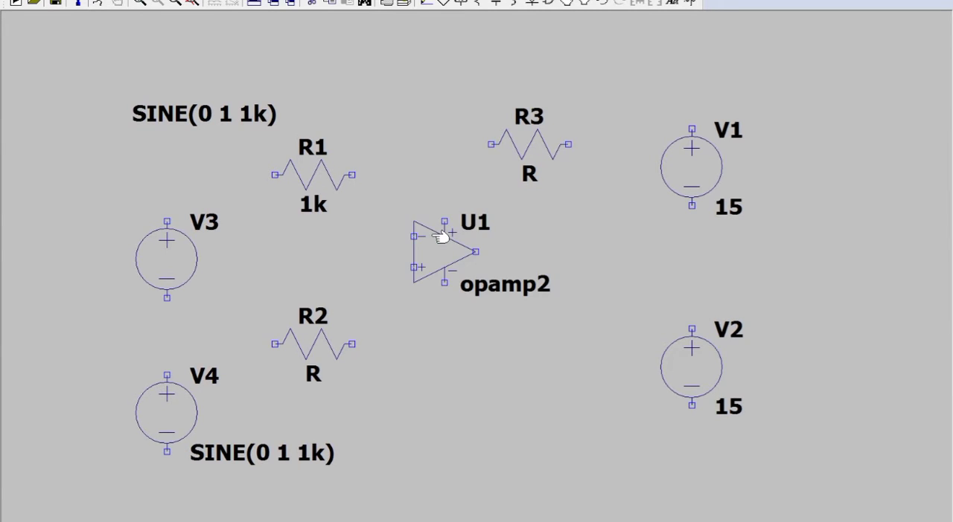
Set the resistance of R2 and R3 to 1k each.
right_click(331, 340)
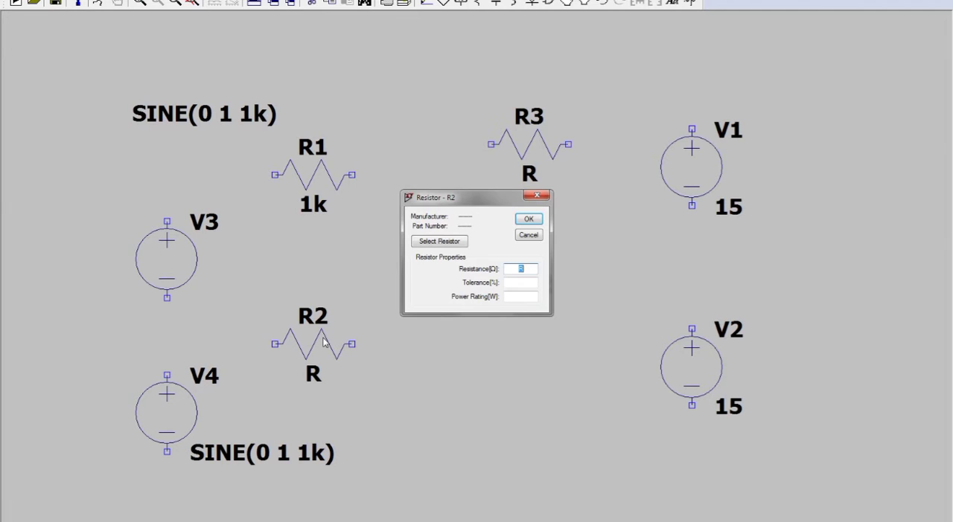
text(1k)
key(Return)
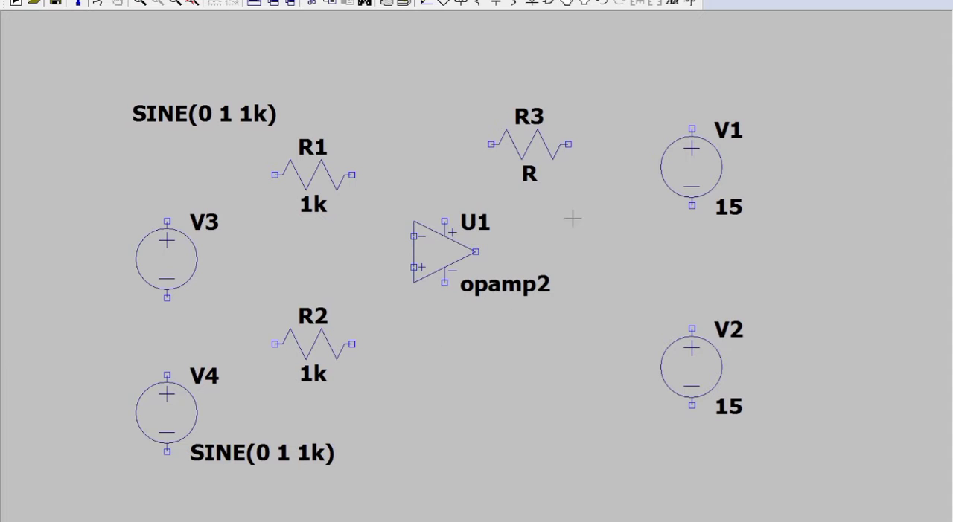
right_click(535, 141)
text(1k)
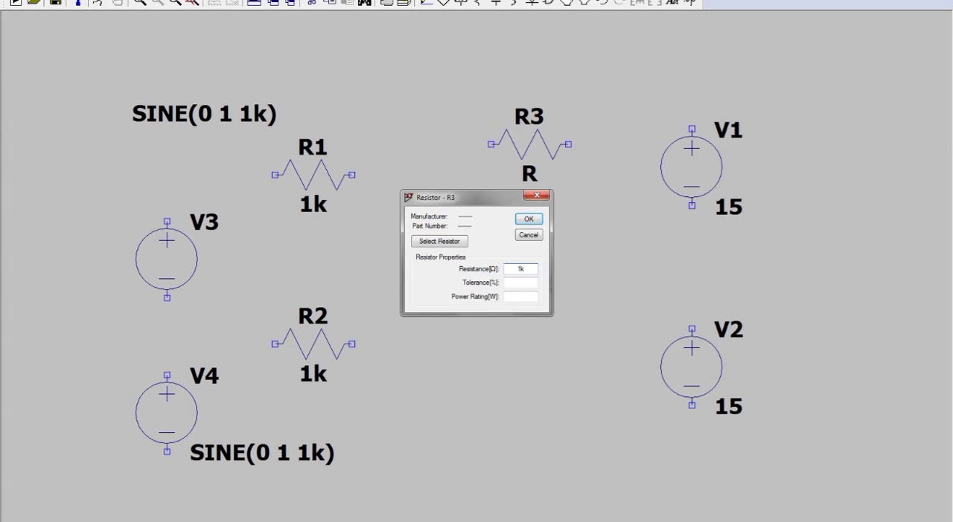
key(Return)
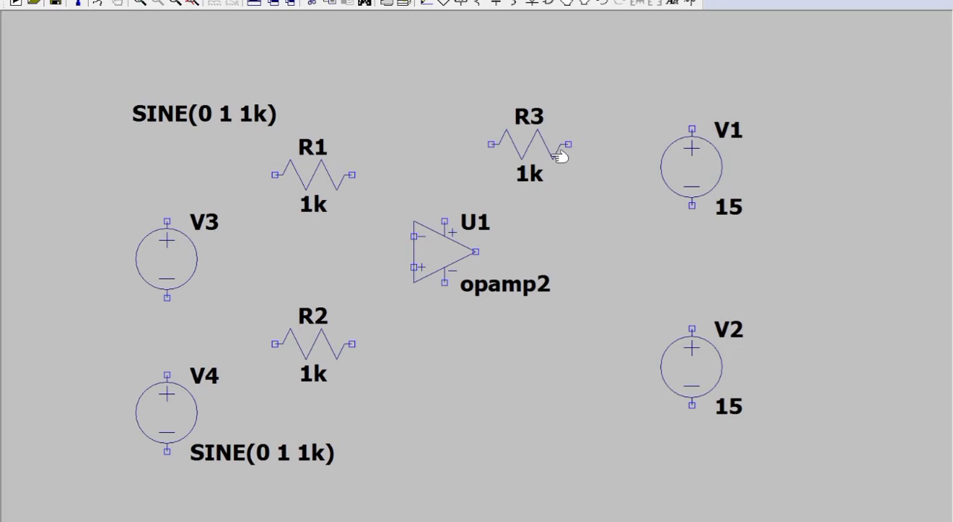
Wire V3's positive terminal through R1 to the inverting input of the op-amp.
click(429, 4)
click(166, 221)
click(275, 175)
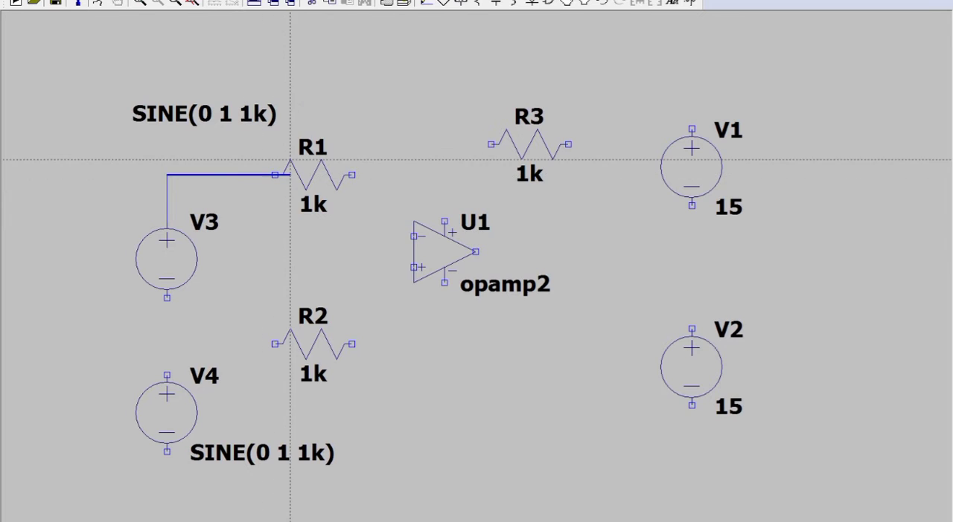
click(352, 175)
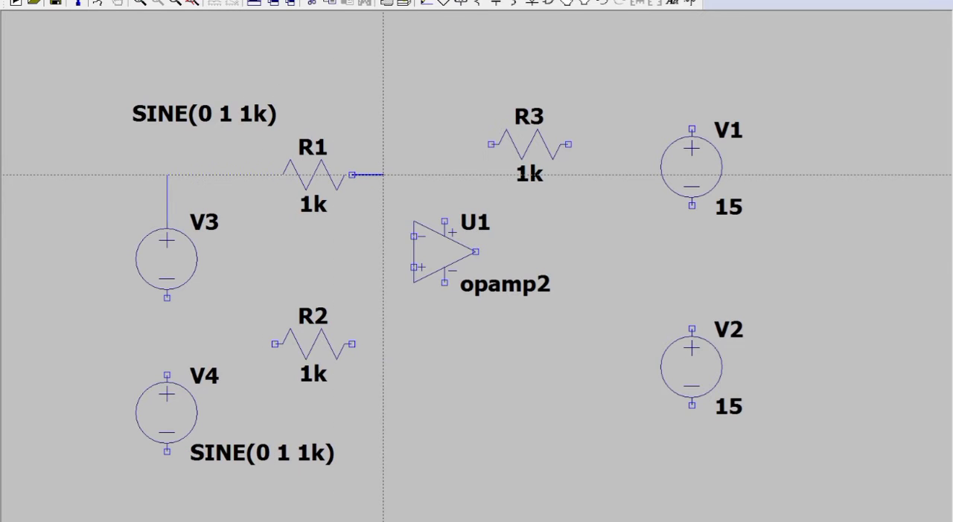
click(383, 237)
click(413, 237)
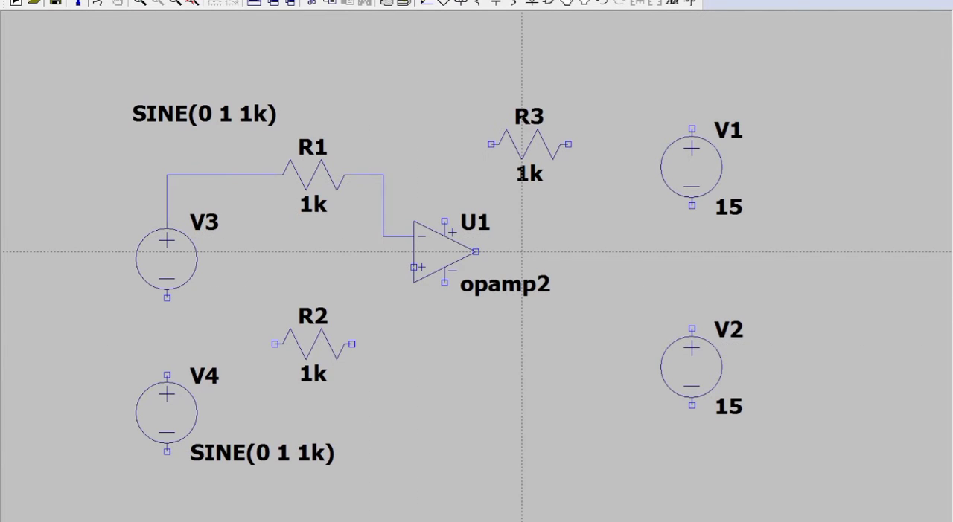
Wire V4's positive terminal through R2 to the op-amp's inverting input node.
click(167, 376)
click(275, 344)
click(352, 344)
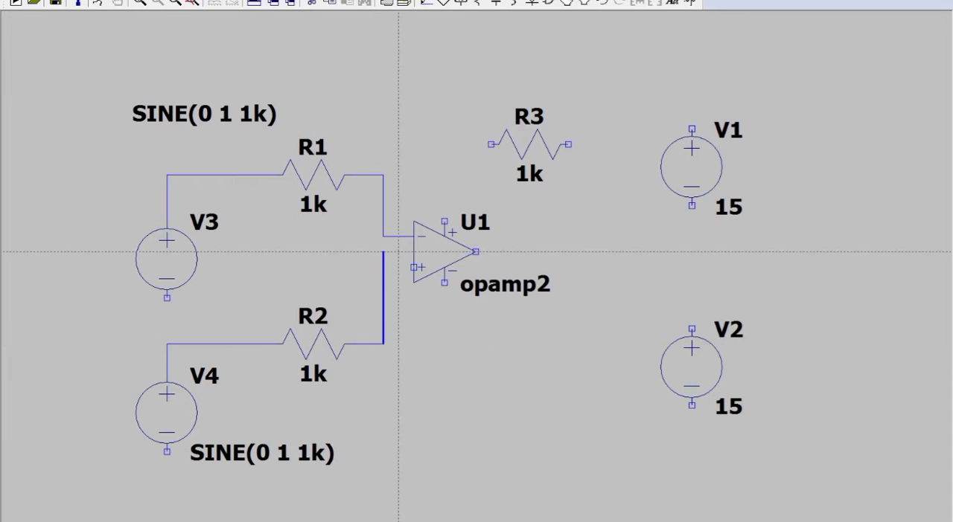
click(383, 237)
Wire R3 as the feedback resistor between the inverting input node and the op-amp's output.
click(490, 144)
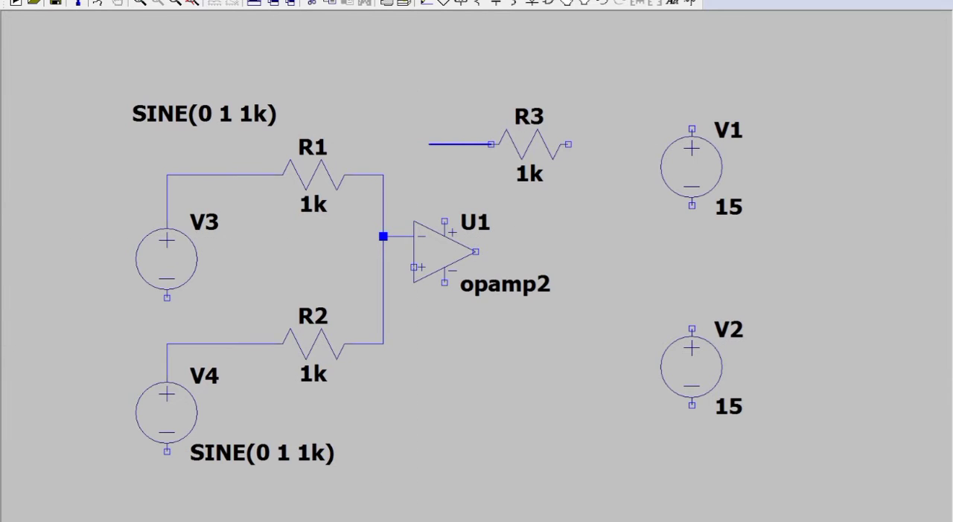
click(384, 175)
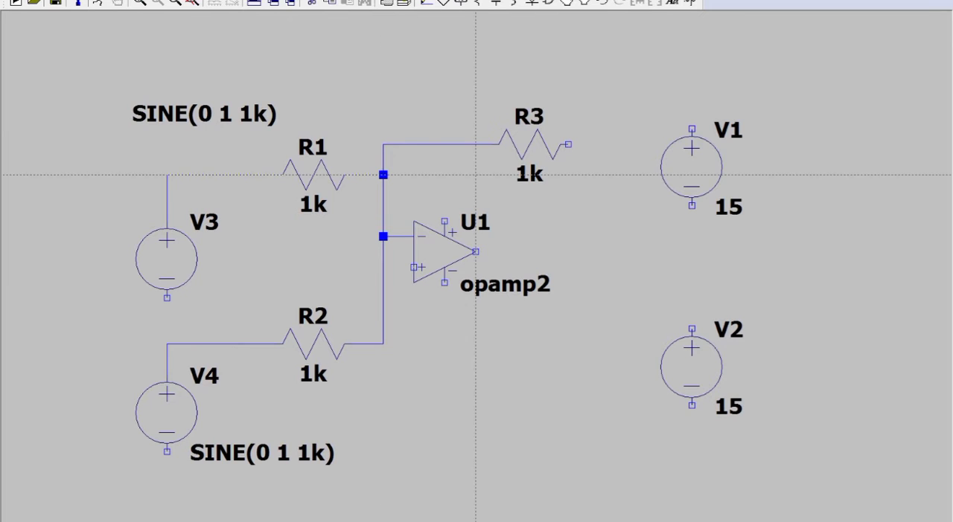
click(568, 144)
click(584, 251)
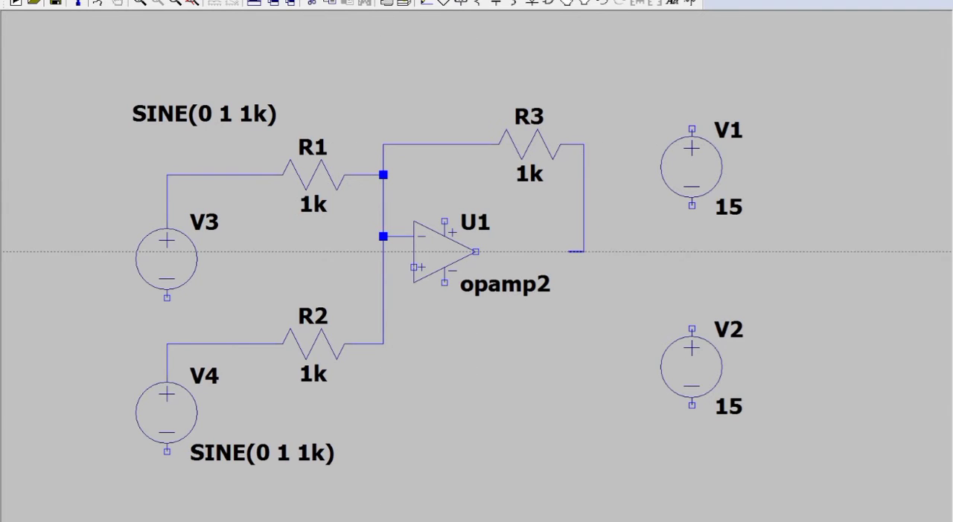
right_click(489, 252)
click(476, 252)
click(584, 251)
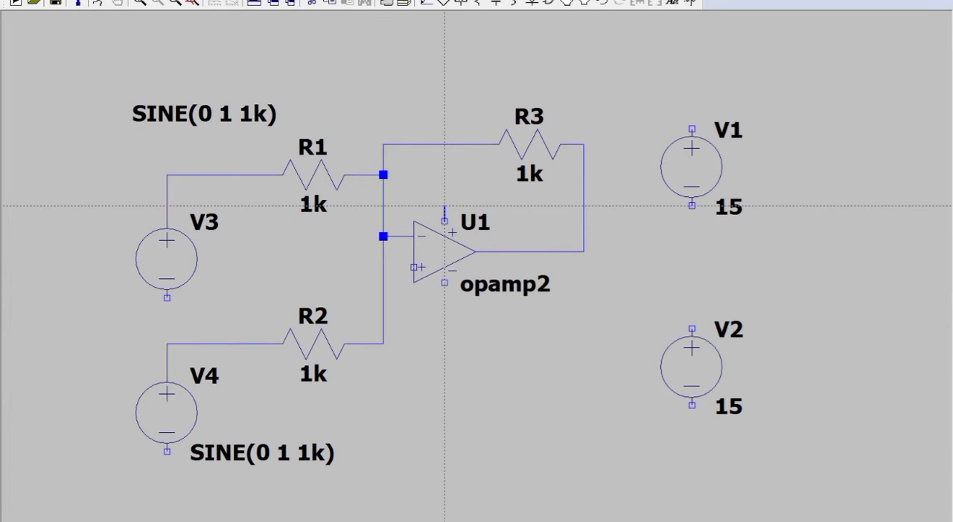
Wire the op-amp's positive supply pin to V1's positive terminal.
click(445, 221)
click(614, 205)
click(615, 97)
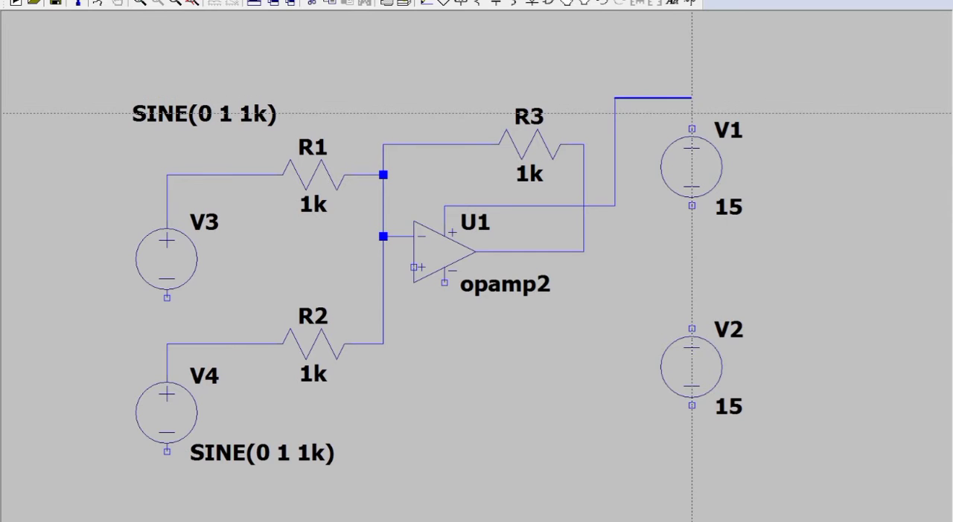
click(692, 129)
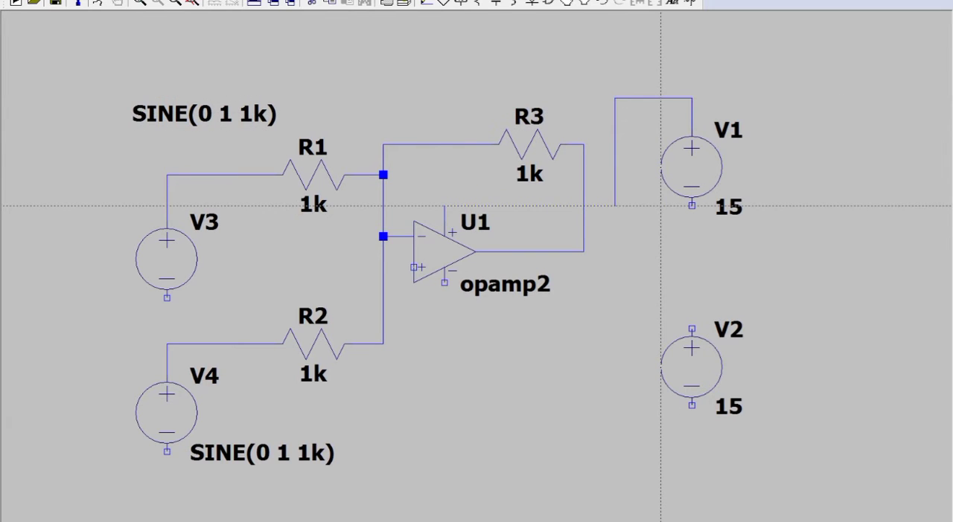
click(445, 206)
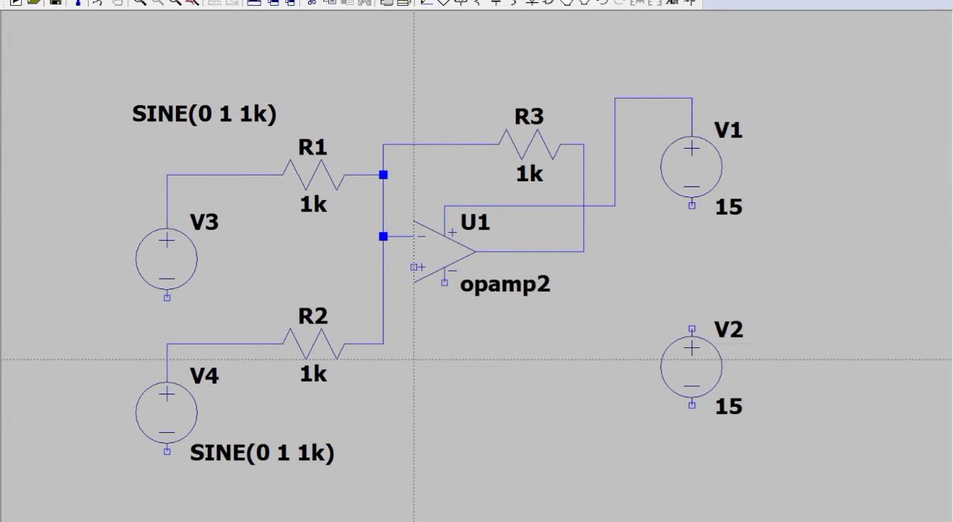
Wire the op-amp's negative supply pin to V2's negative terminal, and join V1's negative terminal to V2's positive terminal.
click(445, 282)
click(444, 328)
click(615, 328)
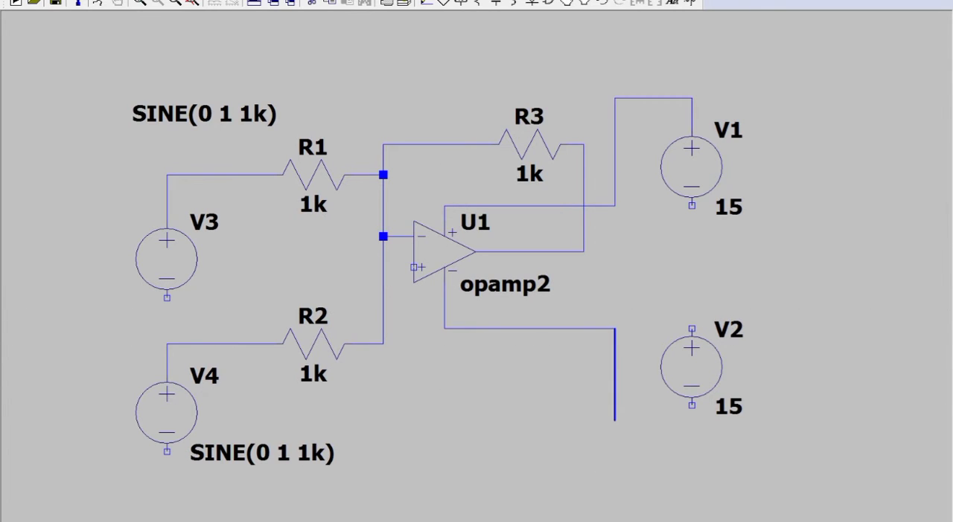
click(692, 436)
click(692, 405)
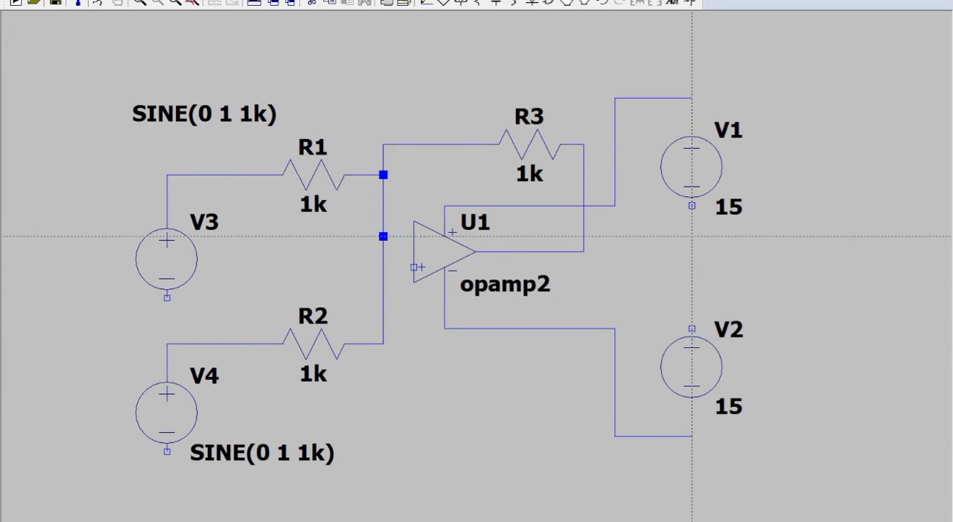
click(692, 204)
click(692, 329)
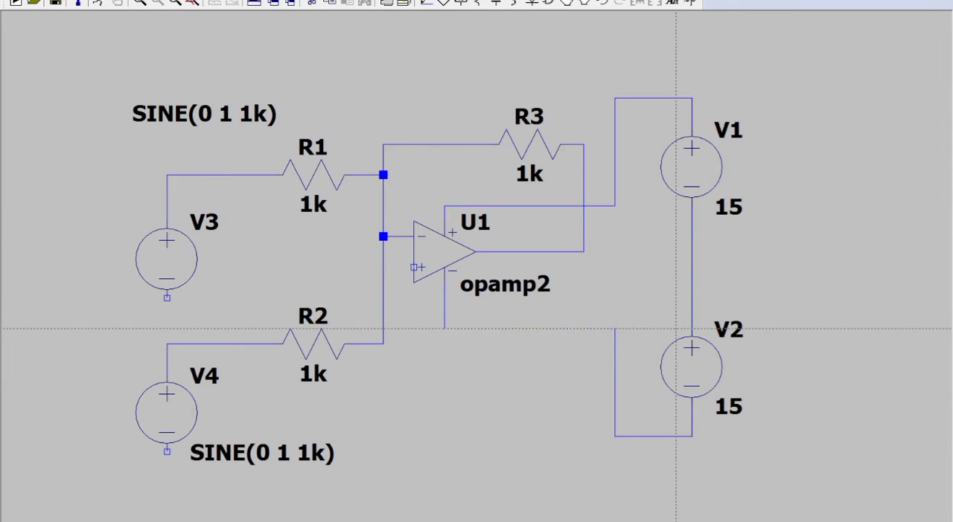
Place four ground symbols: beside V3, beside V4, below the op-amp and beside the wire joining V1 and V2.
click(444, 3)
click(59, 314)
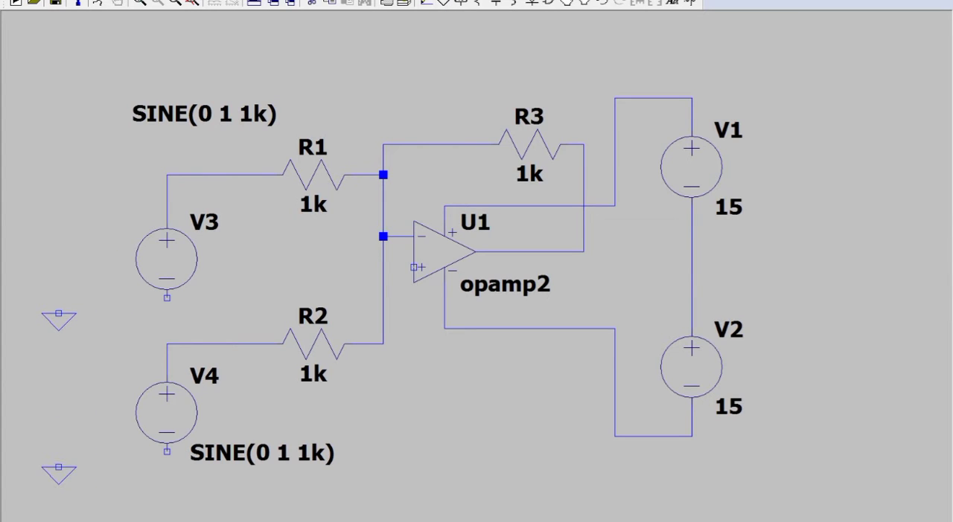
click(59, 467)
click(398, 361)
click(645, 300)
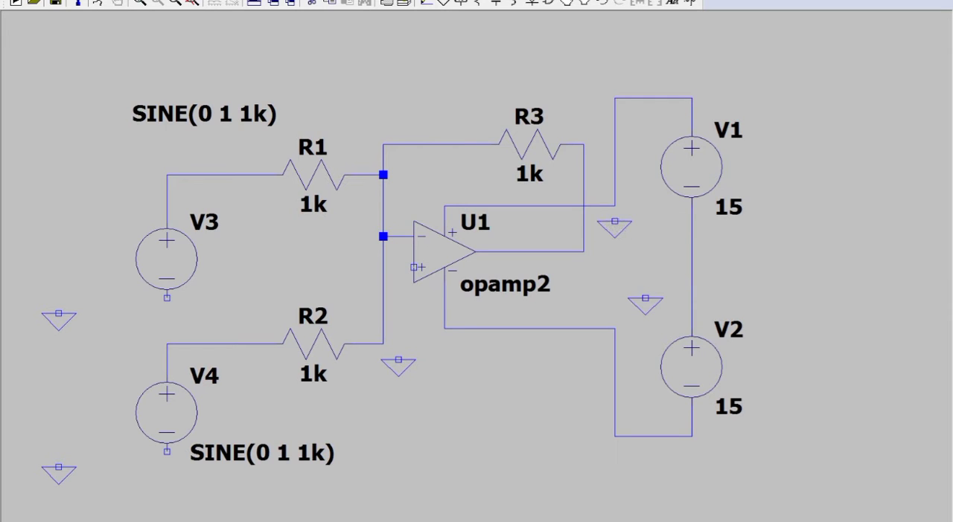
Wire the negative terminals of V3 and V4 to their adjacent ground symbols.
key(F3)
click(166, 298)
click(59, 314)
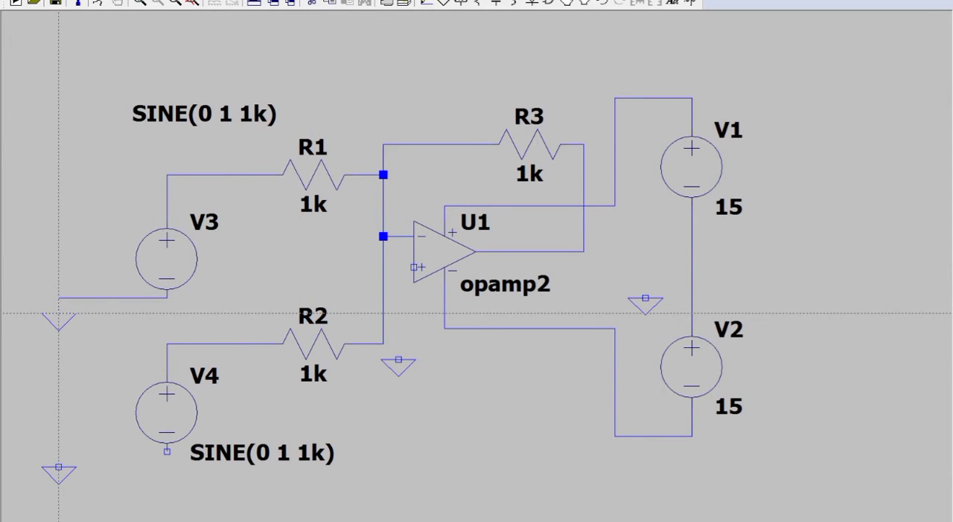
click(166, 452)
click(59, 467)
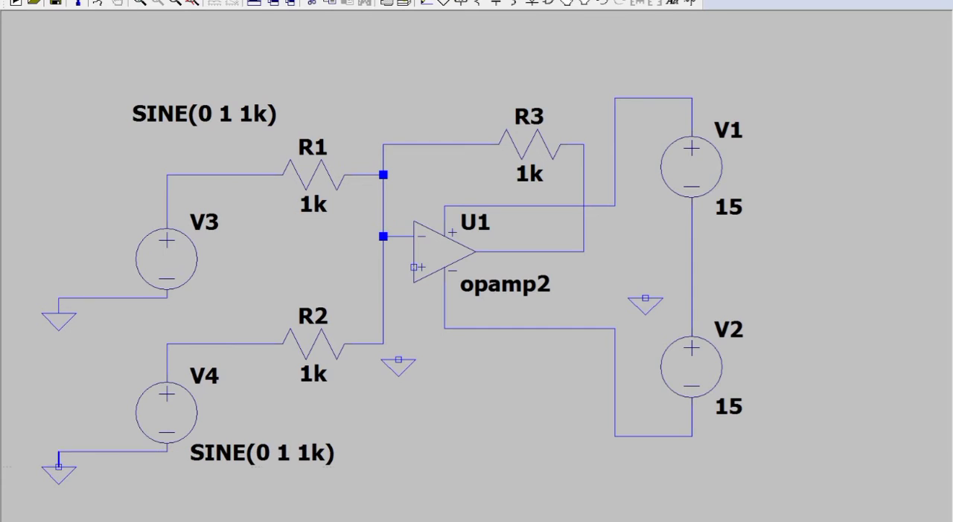
Ground the op-amp's non-inverting input and the junction between V1 and V2.
click(399, 360)
click(414, 267)
click(645, 297)
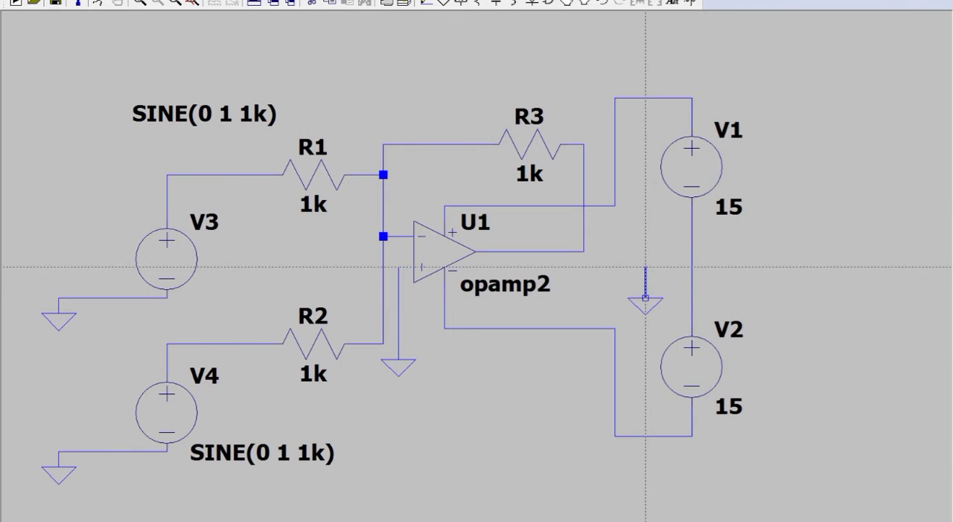
click(691, 266)
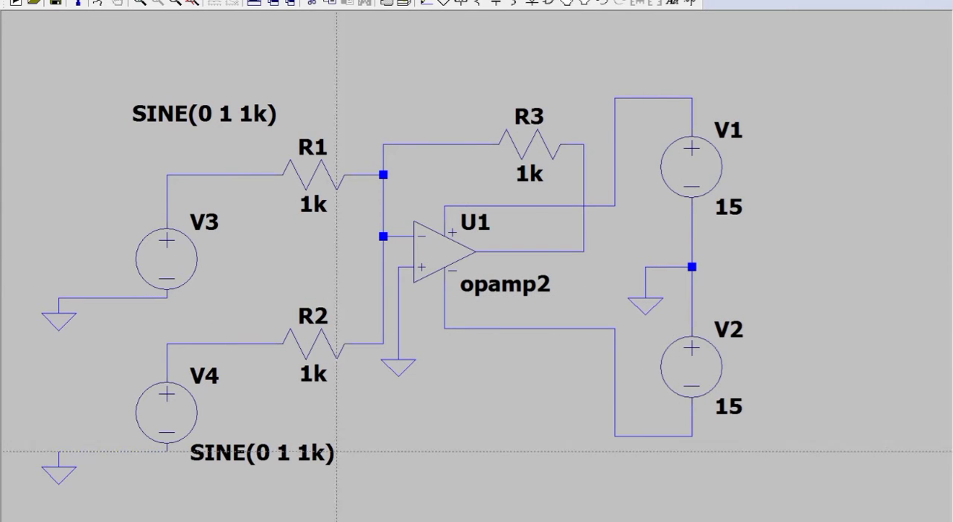
key(Escape)
drag(353, 354, 350, 400)
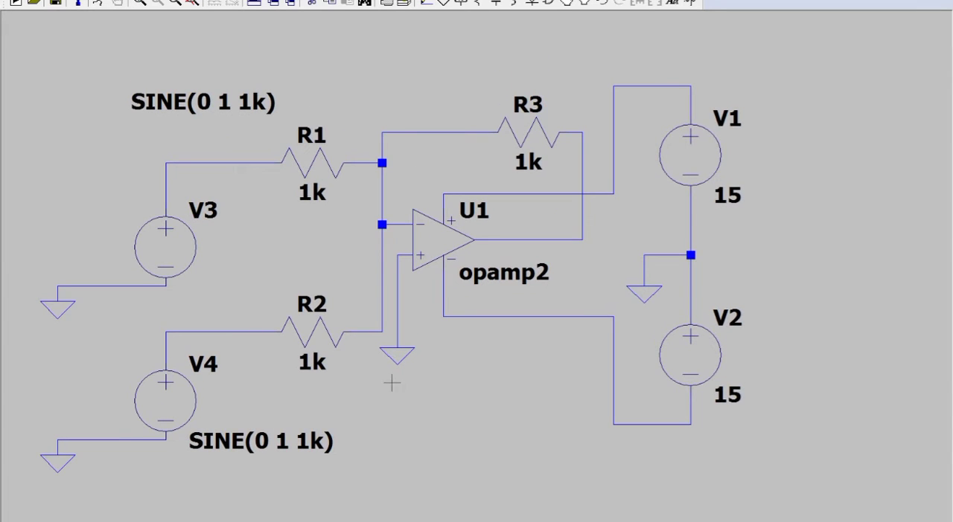
Create a net label named Vout and place it just below the op-amp's output wire.
click(469, 4)
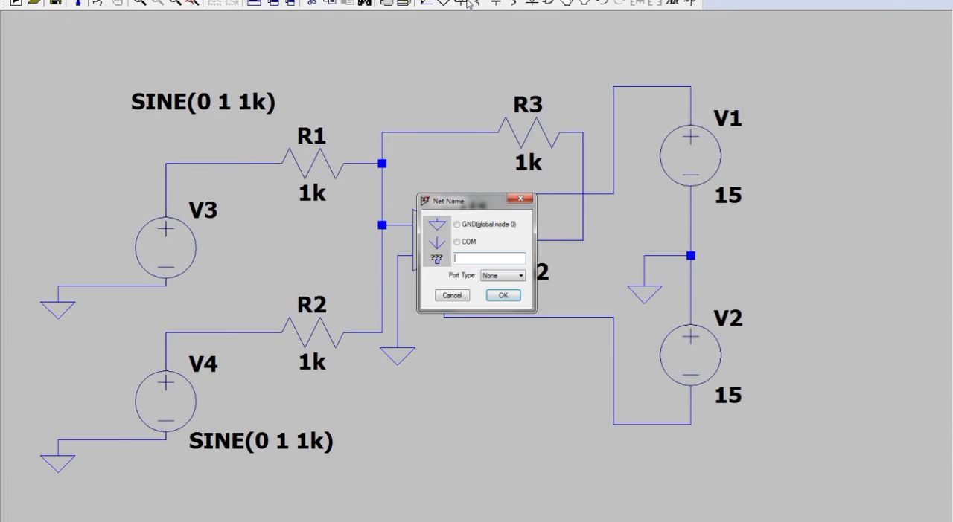
text(Vout)
key(Return)
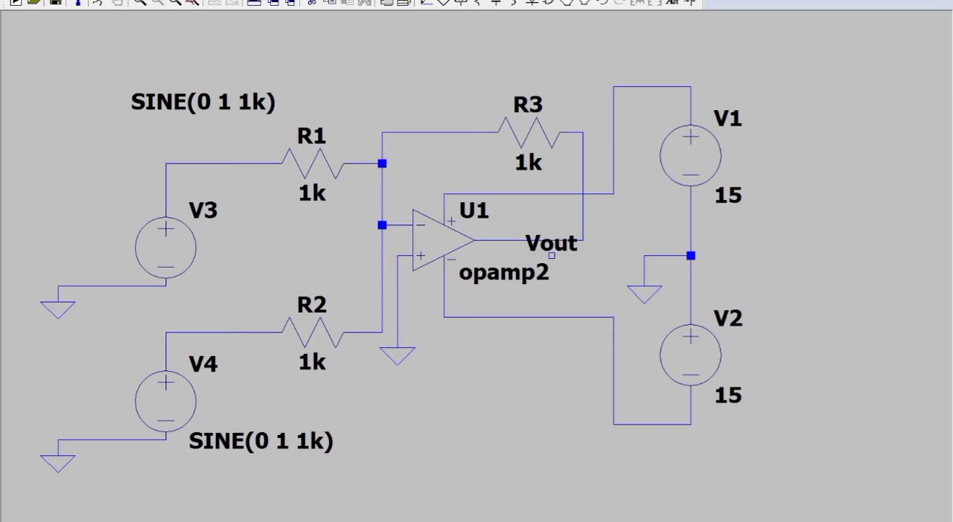
click(551, 255)
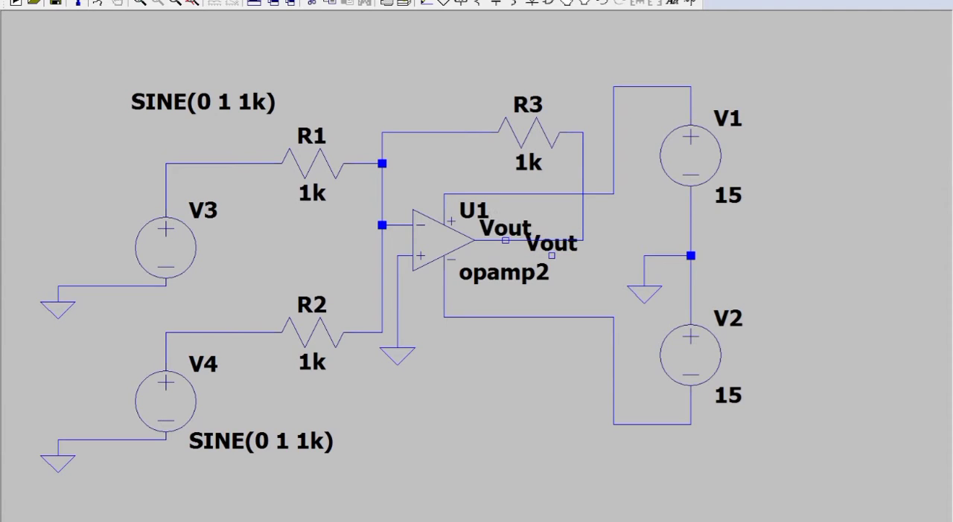
key(Escape)
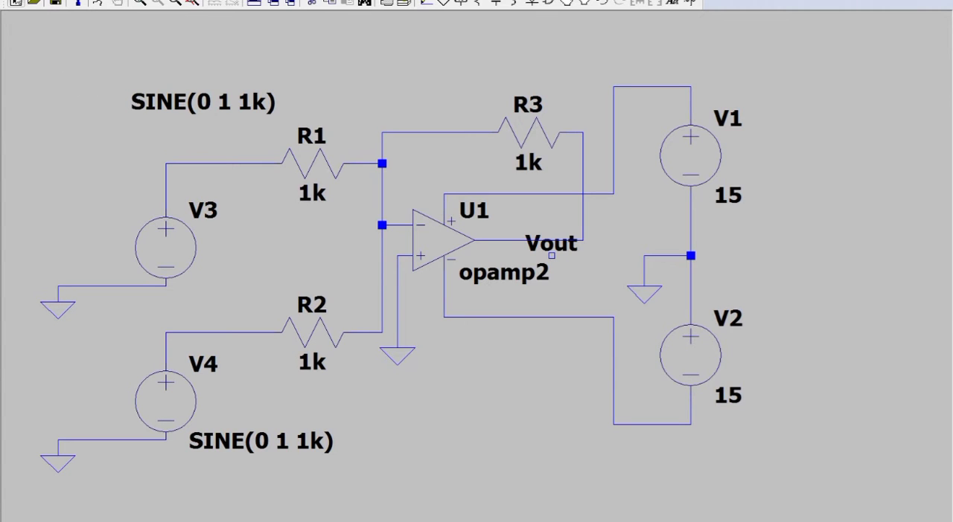
Save the schematic as adder in the amplifier folder that holds the LM741 model file.
click(22, 0)
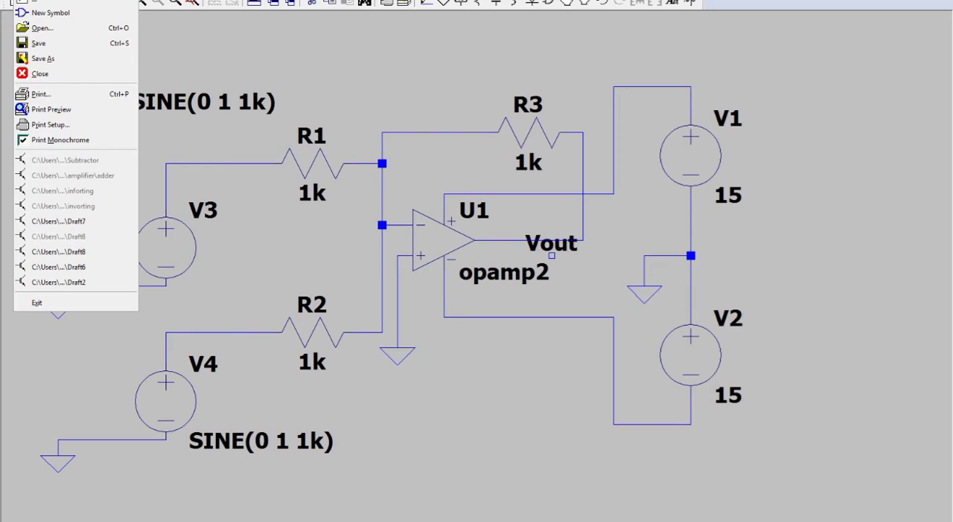
click(23, 0)
mouse_move(128, 521)
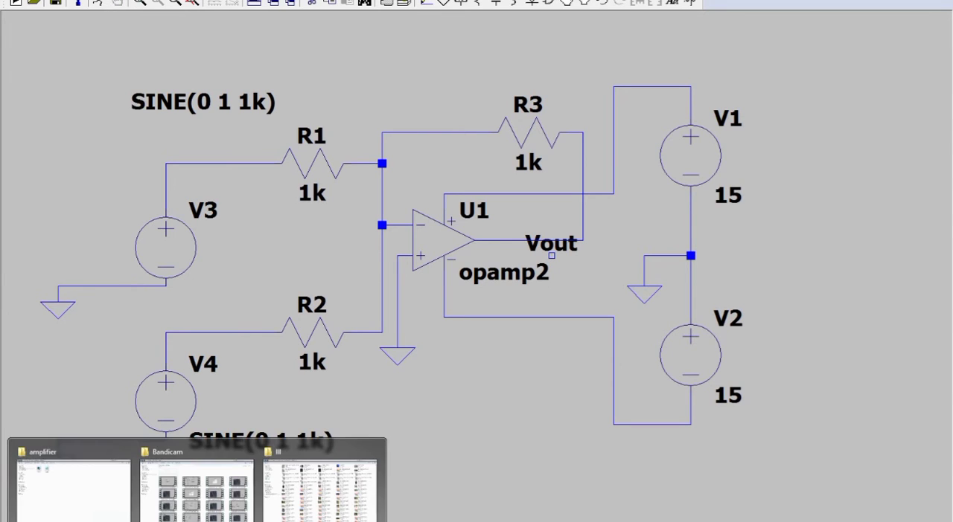
click(97, 513)
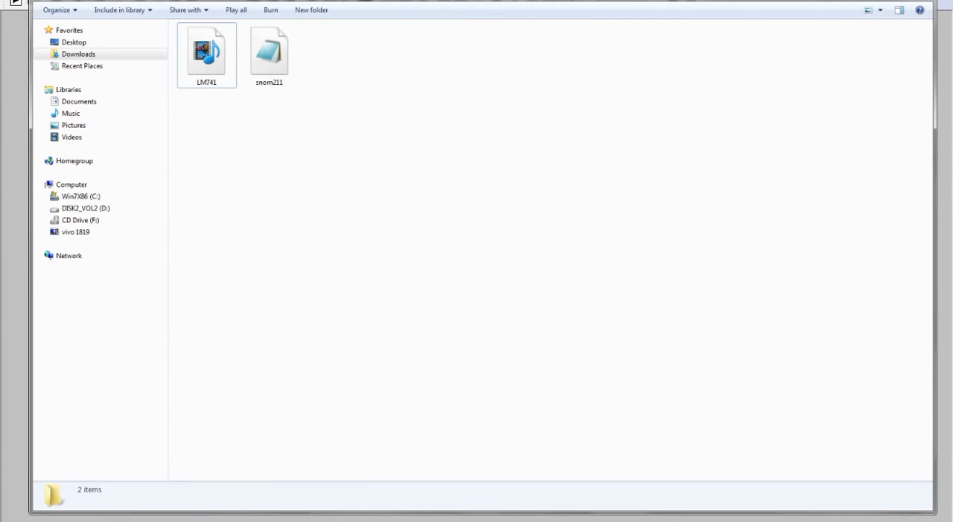
click(172, 521)
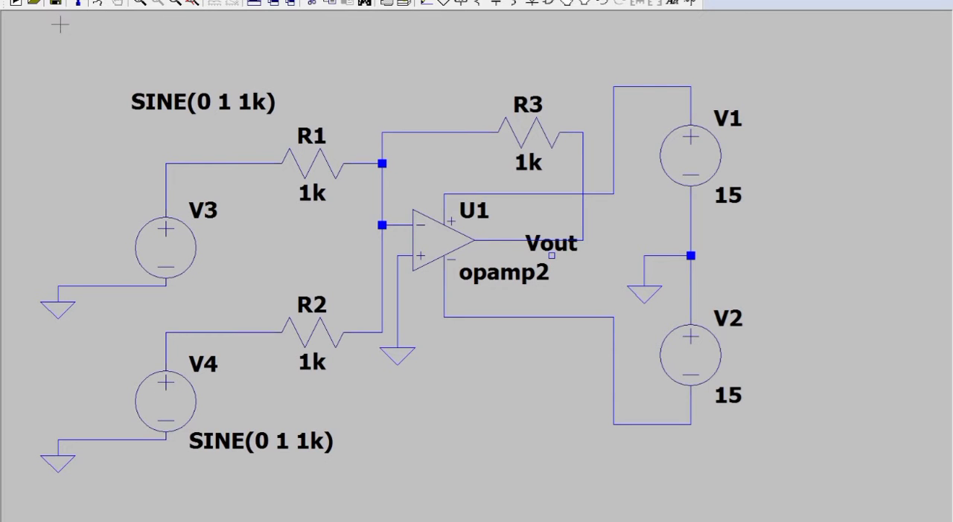
click(23, 0)
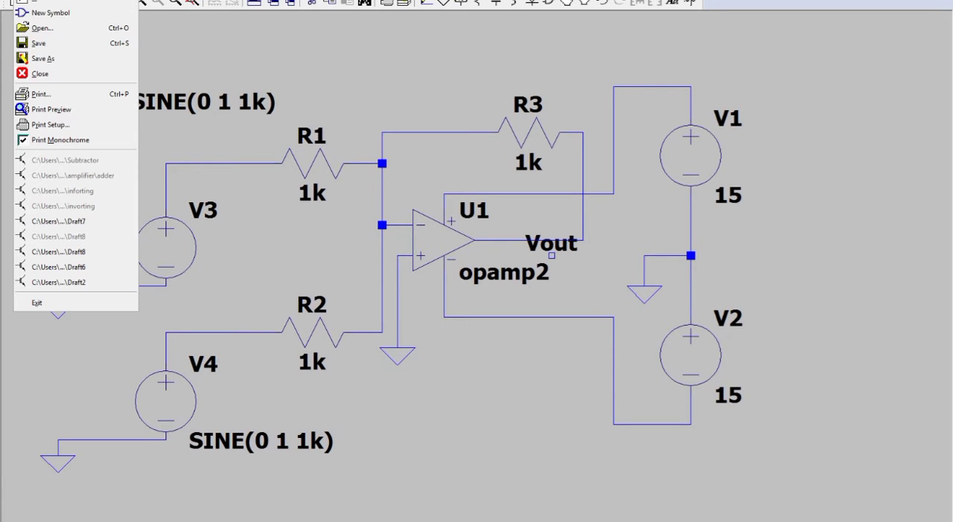
click(43, 59)
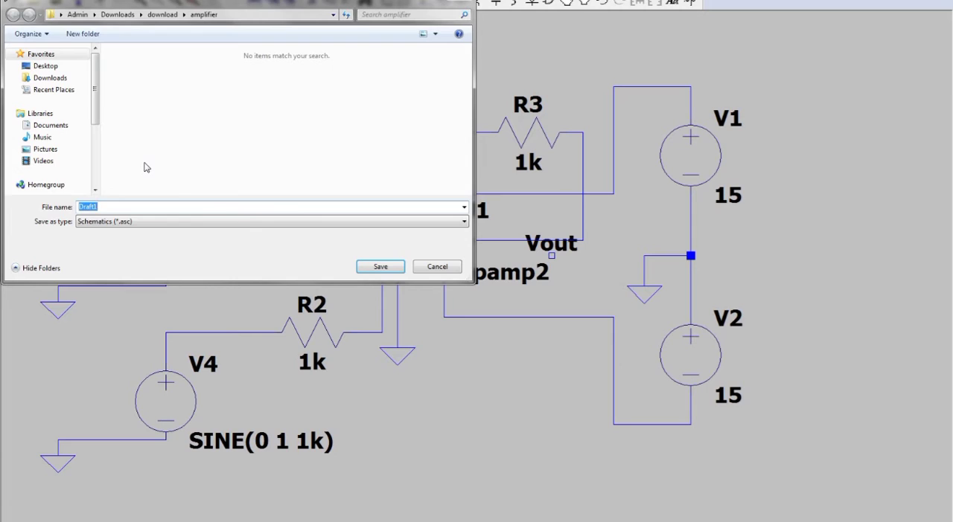
text(adder)
click(365, 267)
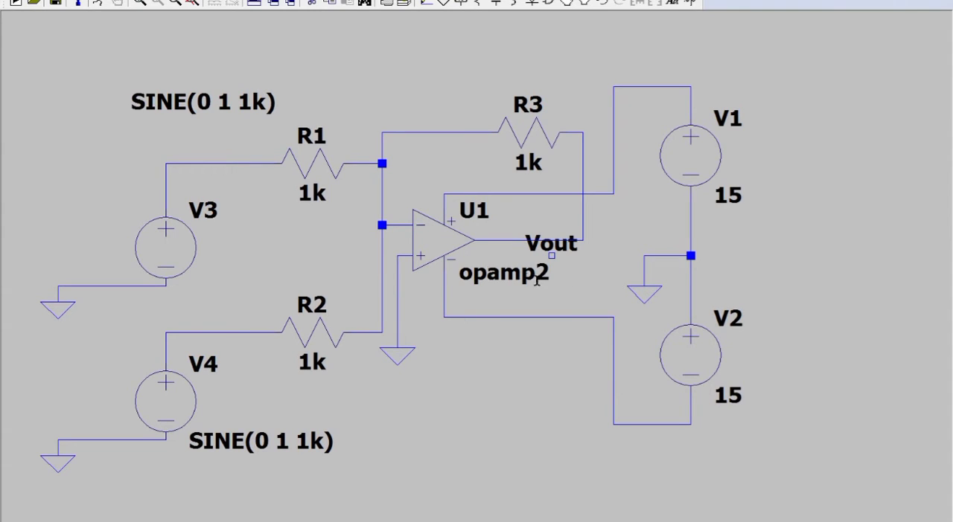
Add the SPICE directive .include LM741.MOD below the op-amp circuit.
click(687, 3)
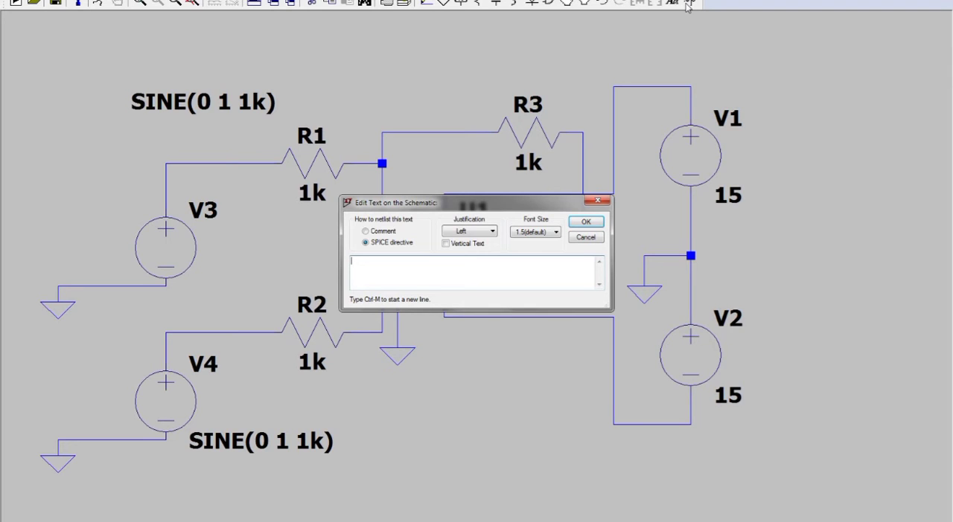
text(.include LM741.MOD)
key(Return)
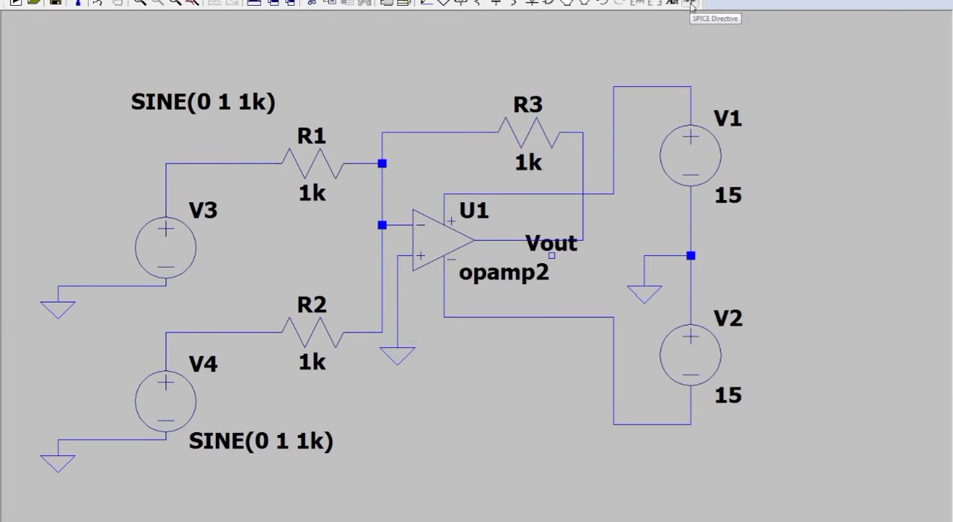
click(352, 419)
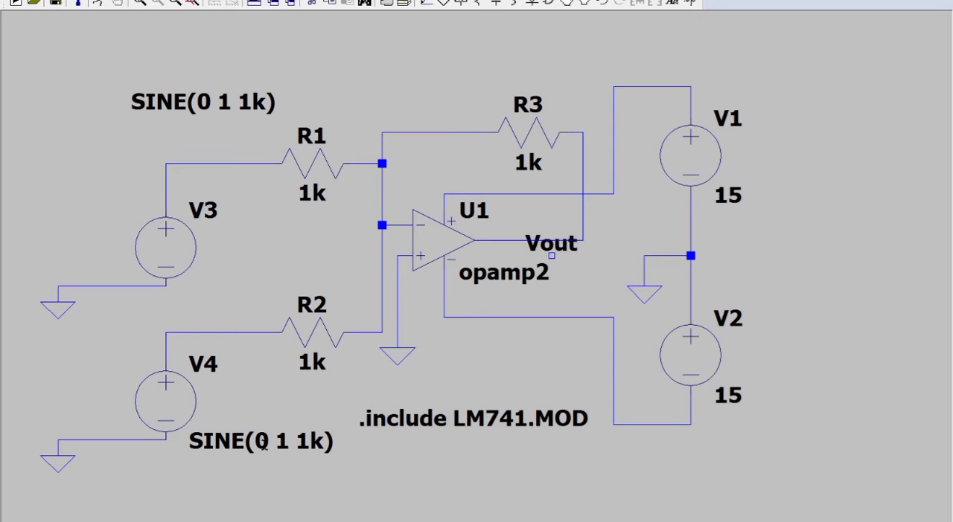
Open the LM741 model file from the amplifier folder in Notepad, select the subcircuit name LM741/NS and return to the schematic.
mouse_move(124, 521)
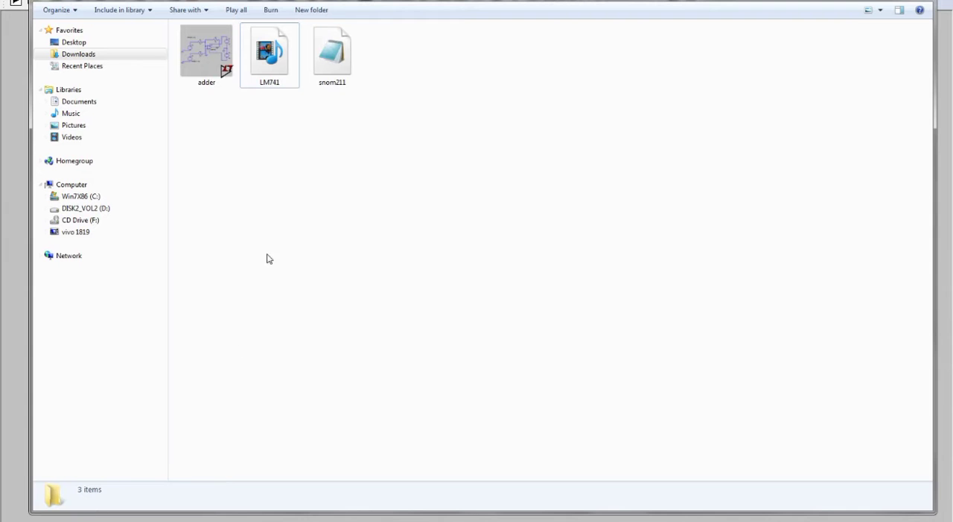
click(89, 513)
click(272, 67)
right_click(271, 67)
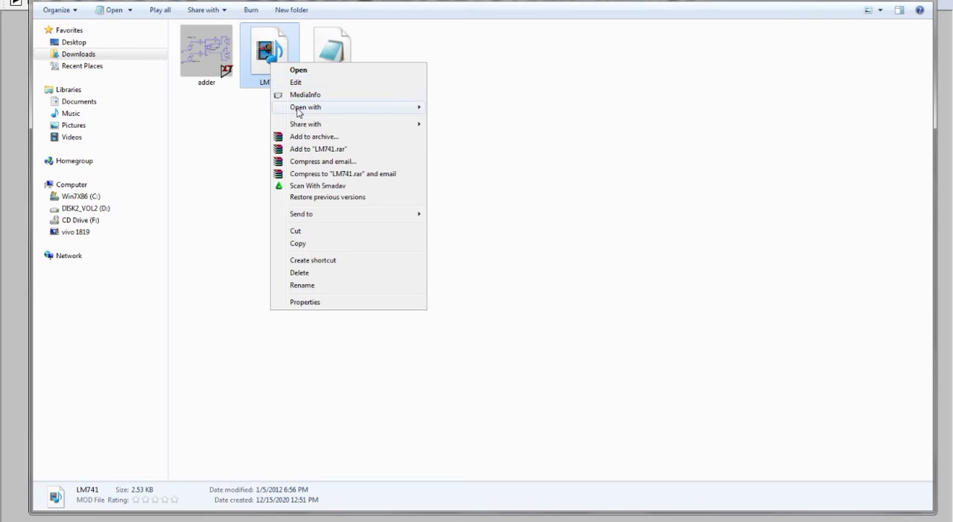
mouse_move(376, 108)
click(446, 108)
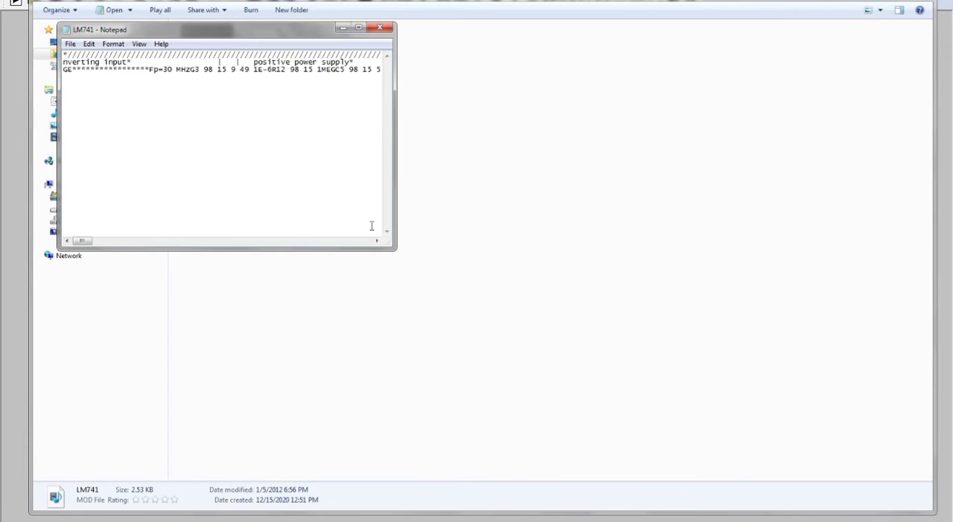
drag(84, 246, 143, 239)
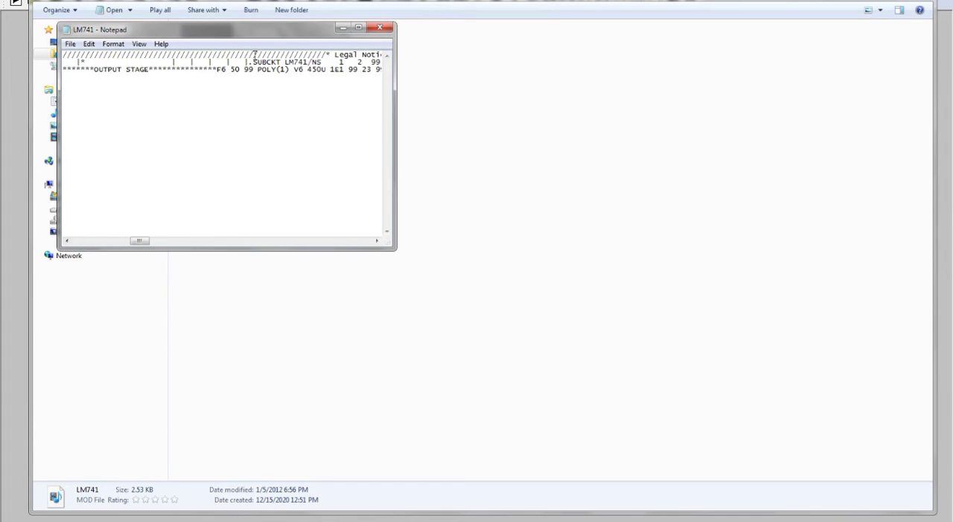
drag(285, 63, 322, 62)
key(ctrl+c)
click(327, 521)
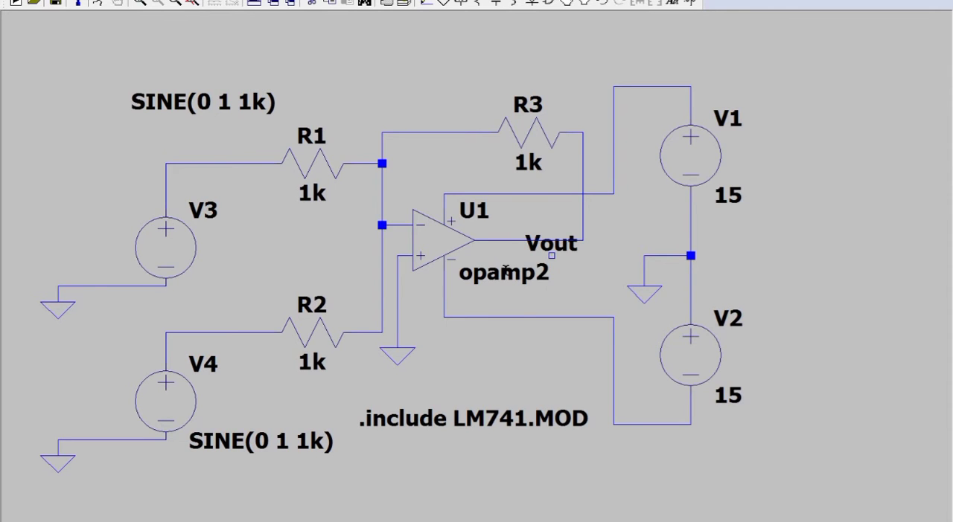
Set the op-amp's value to the copied subcircuit name LM741/NS.
right_click(506, 272)
key(ctrl+v)
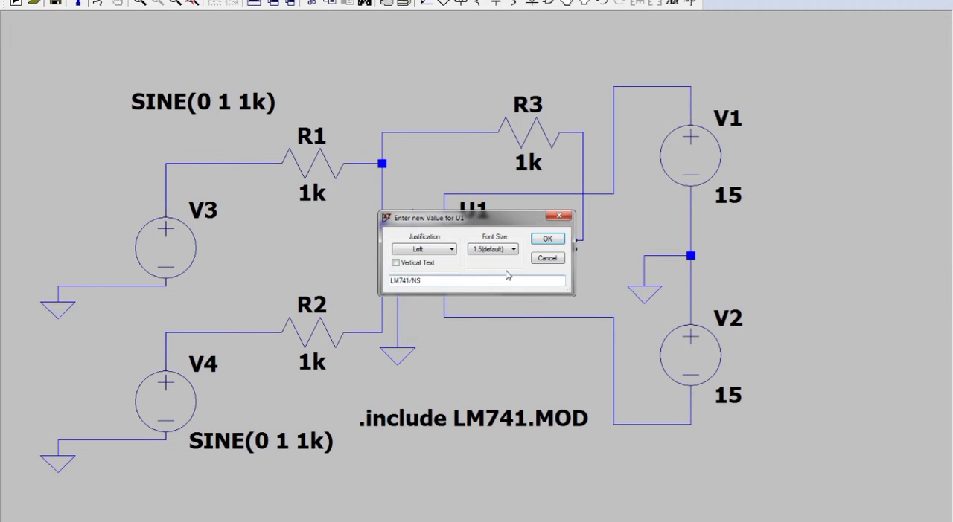
key(Return)
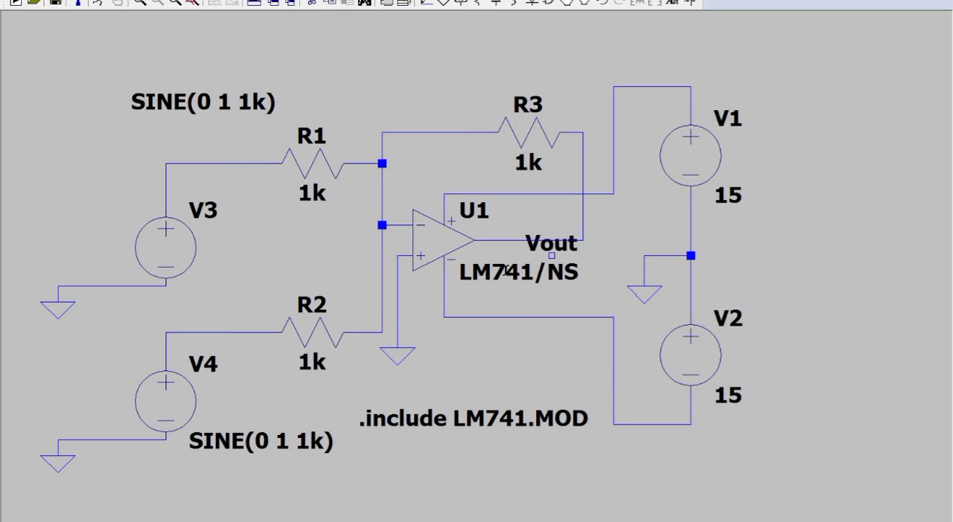
Run a transient simulation of the adder circuit with a stop time of 20ms.
click(98, 4)
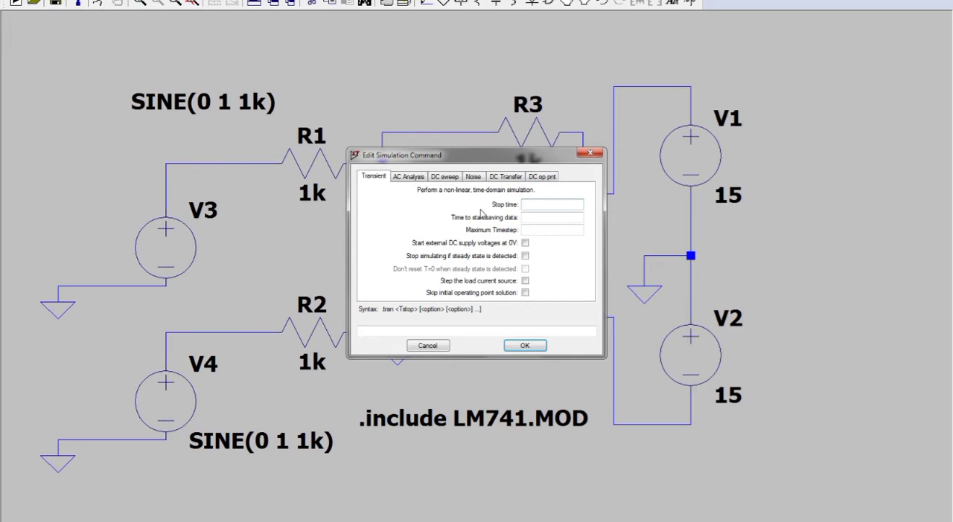
text(20ms)
key(Return)
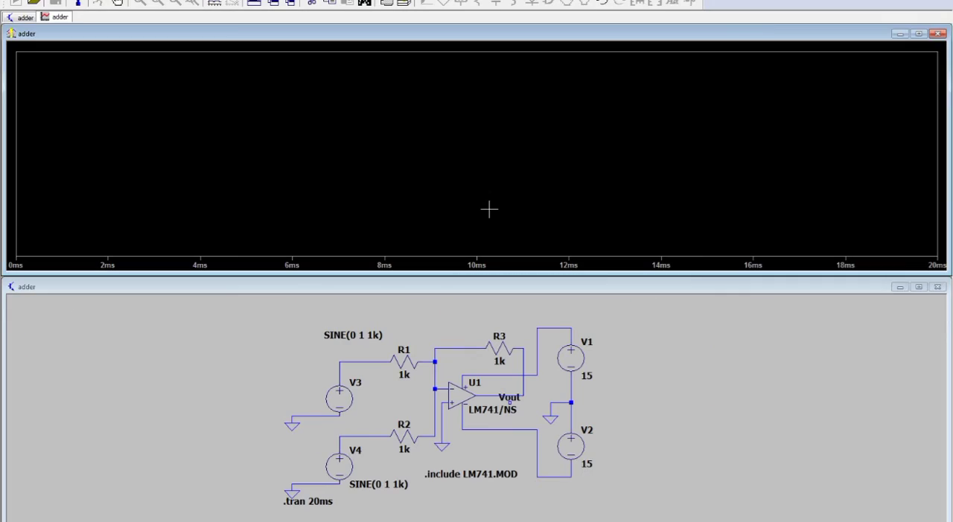
Plot the input voltage on the wire between V3 and R1, and add two more plot panes.
click(373, 361)
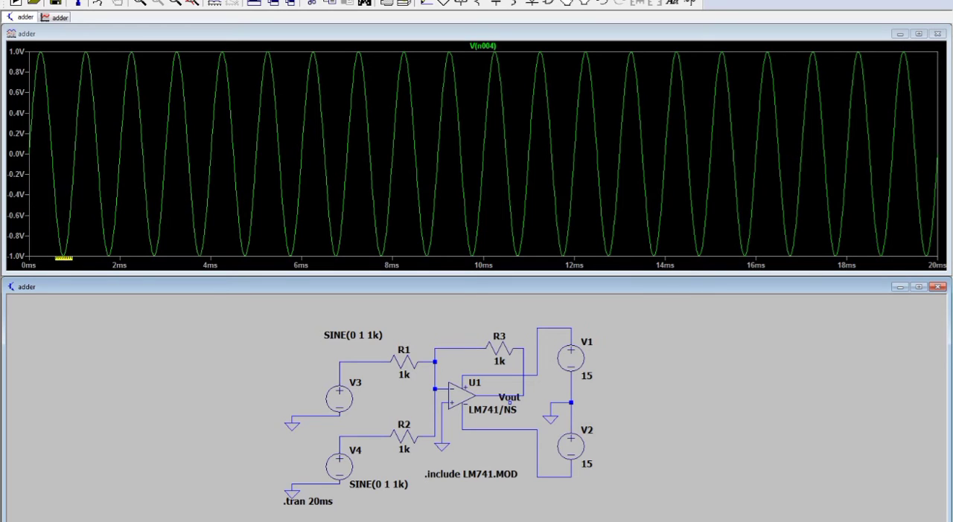
right_click(136, 215)
click(182, 286)
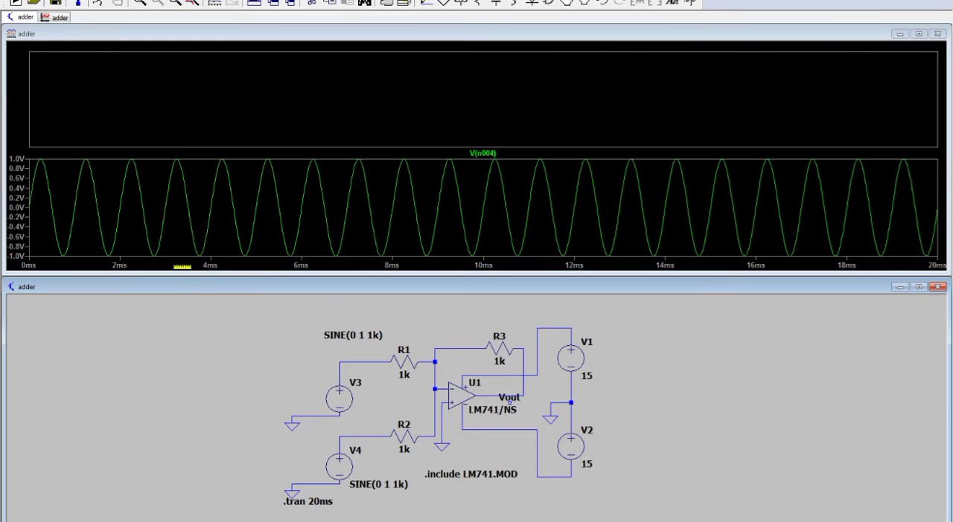
right_click(171, 128)
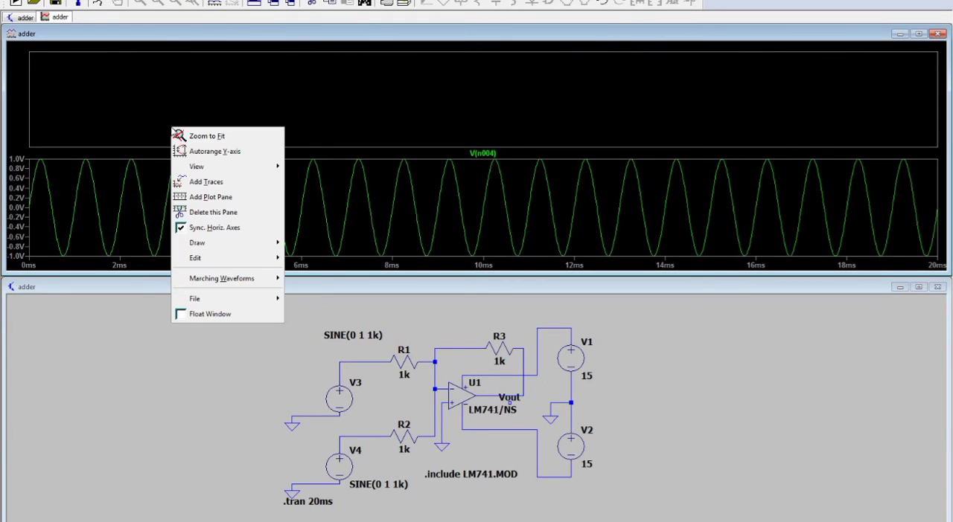
click(208, 197)
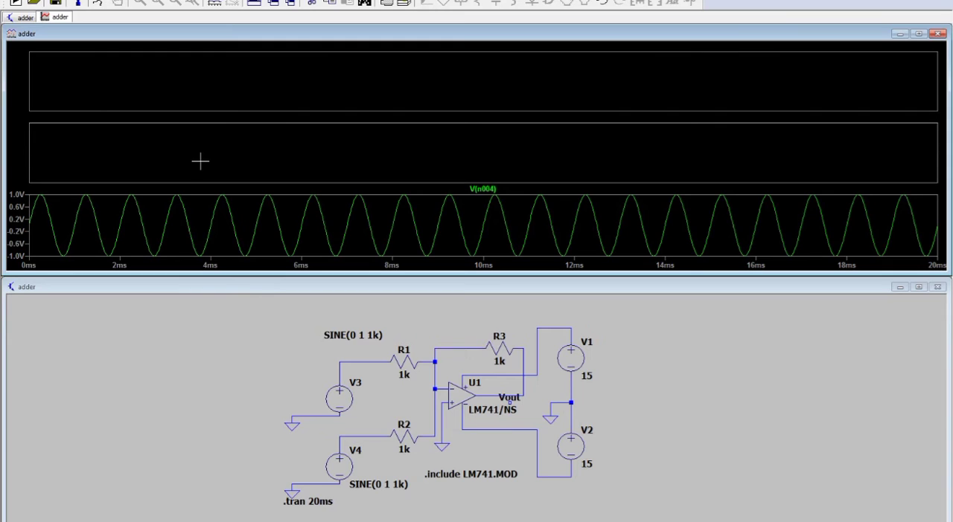
Plot the voltage between V4 and R2 in the middle pane and the op-amp's output voltage in the top pane.
click(378, 437)
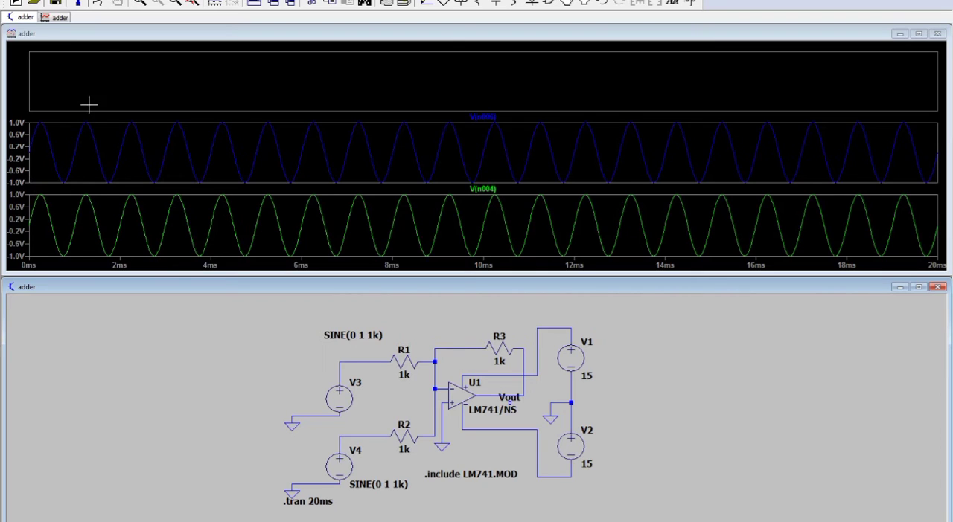
click(108, 65)
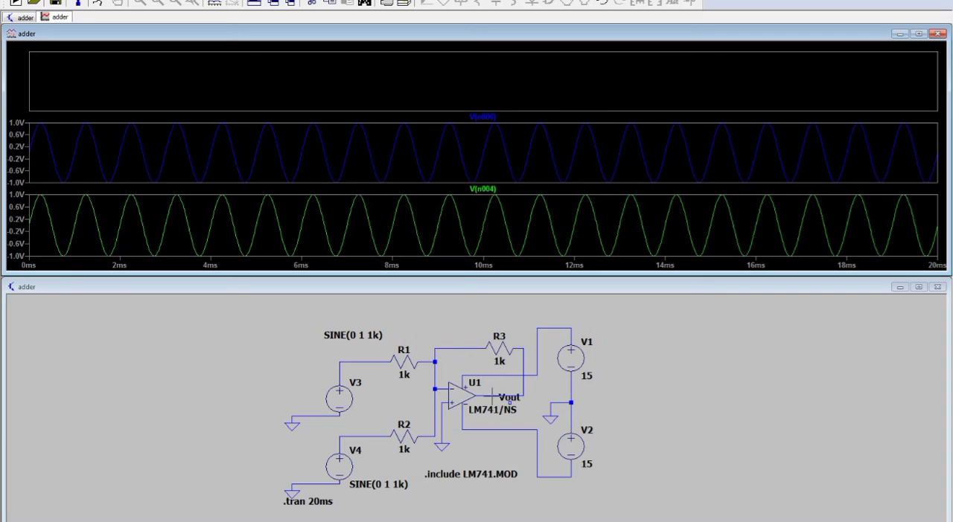
click(492, 395)
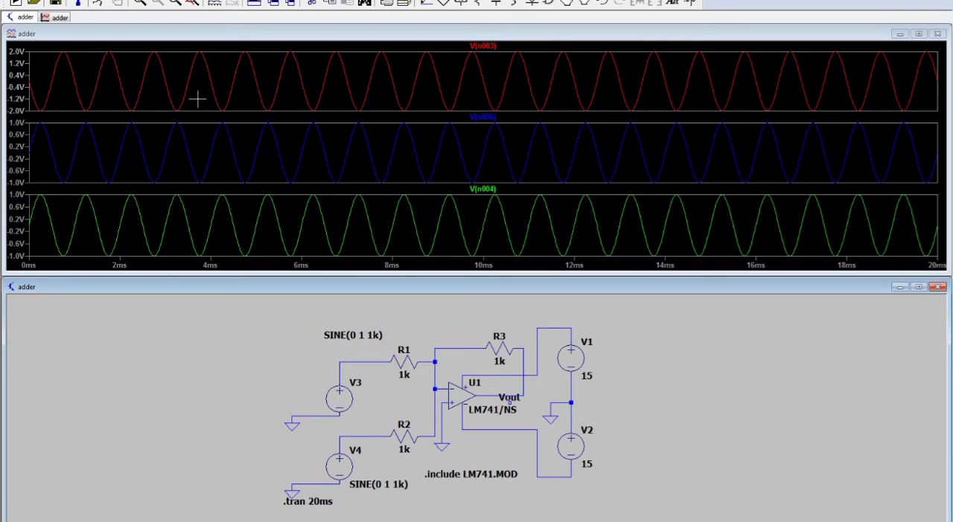
Close the waveform plot and the adder schematic, saving the schematic's changes.
click(937, 33)
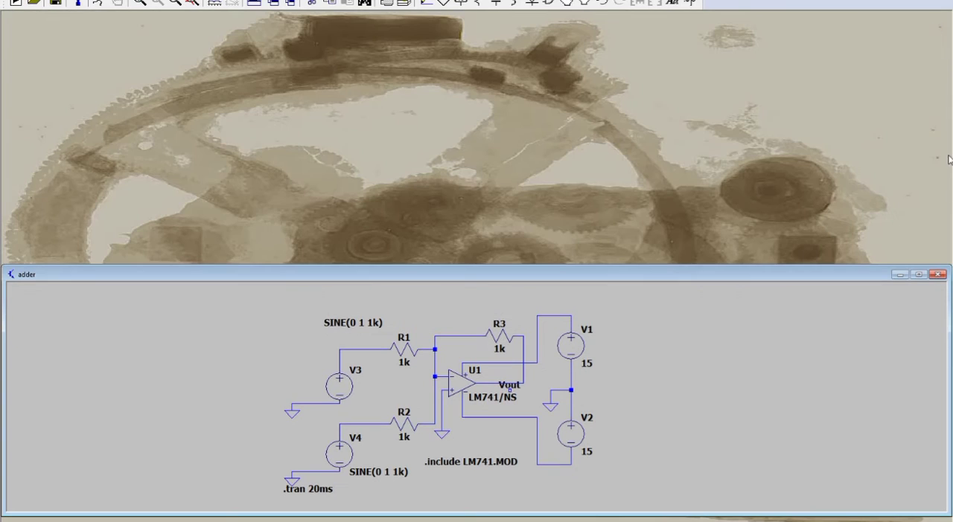
click(937, 275)
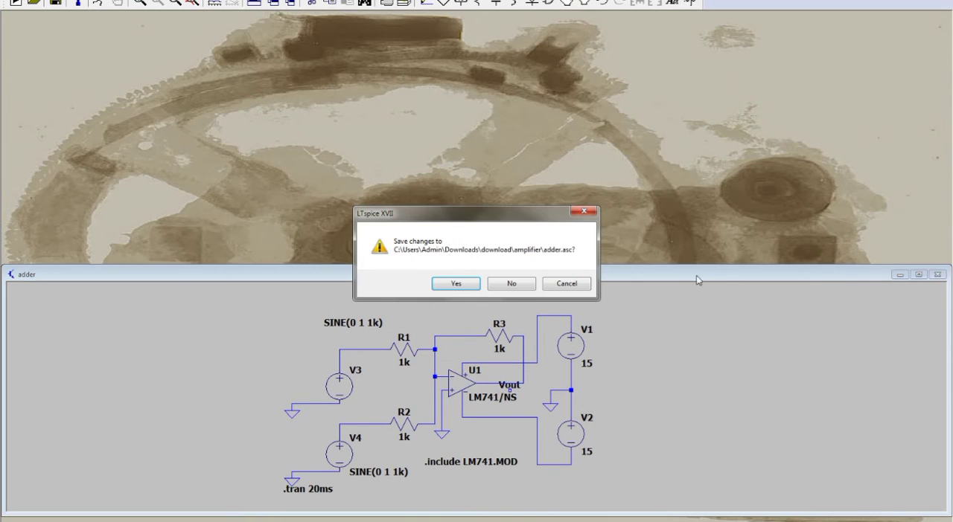
click(477, 286)
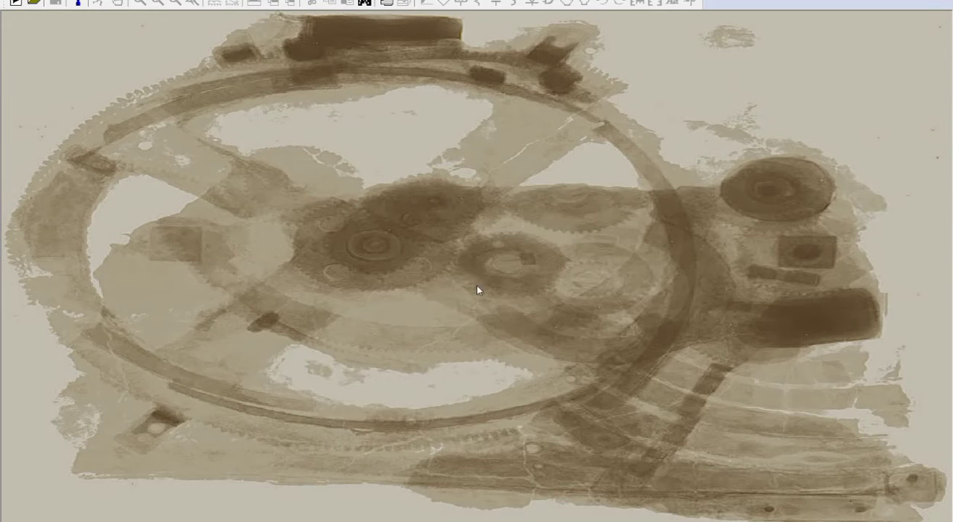
Create a new schematic and place an opamp2 symbol from the OpAmps library near the middle of the sheet.
click(14, 4)
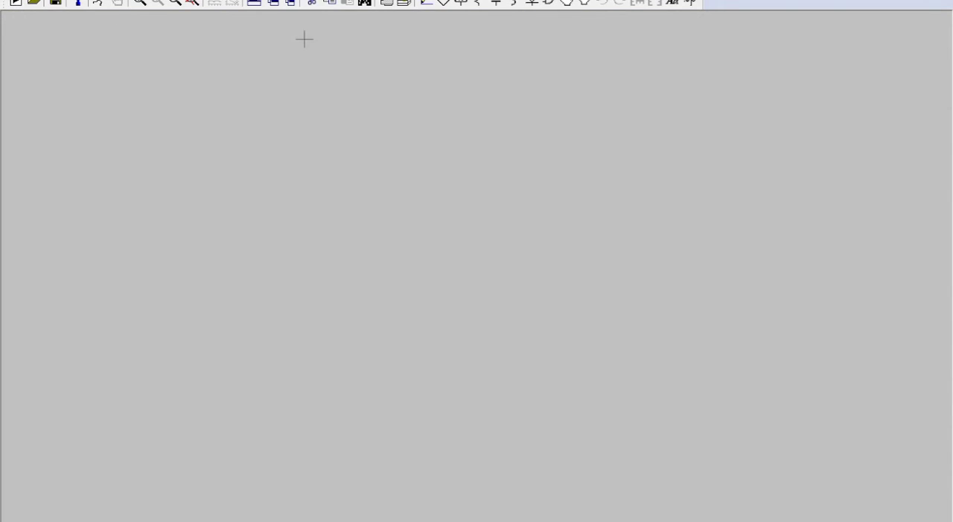
click(546, 4)
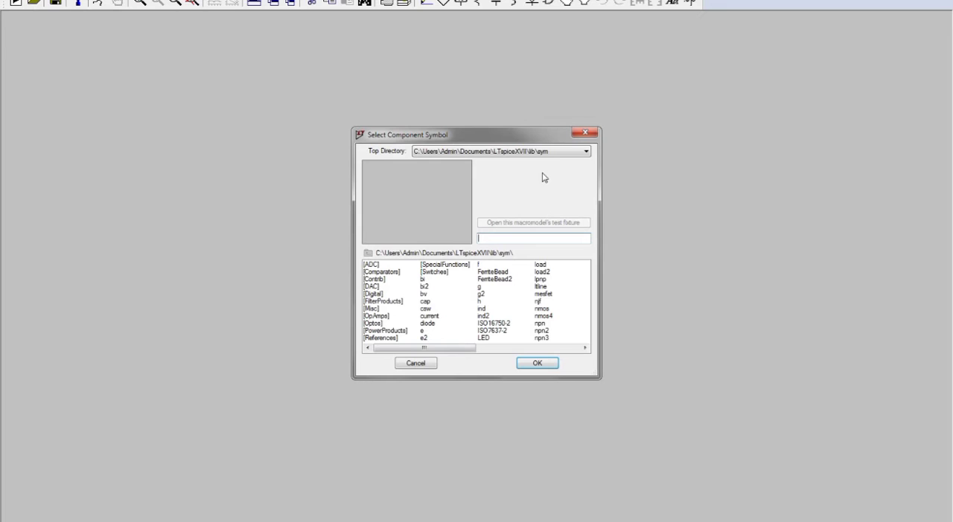
double_click(387, 317)
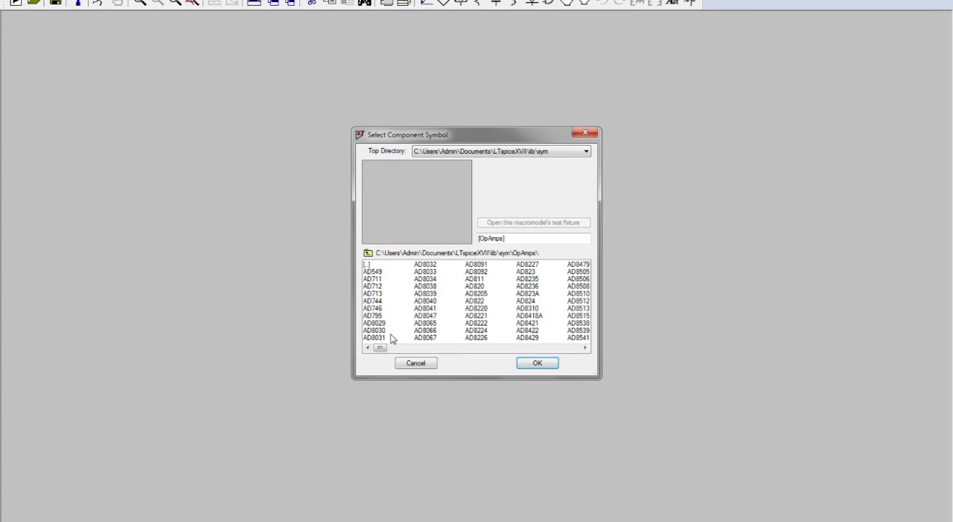
drag(381, 348, 576, 348)
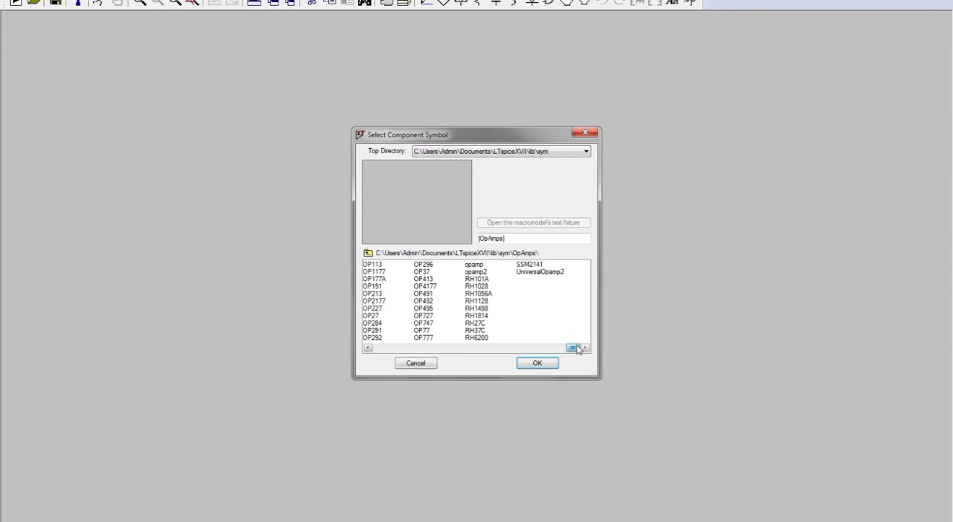
double_click(483, 272)
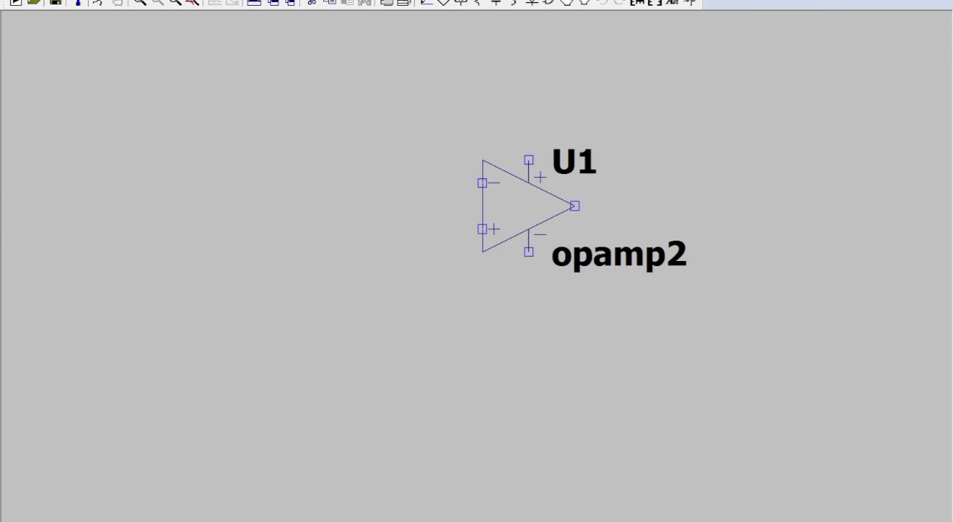
click(528, 206)
right_click(457, 214)
Place four voltage sources, two stacked to the right of the op-amp and two stacked to its left.
click(547, 3)
click(368, 253)
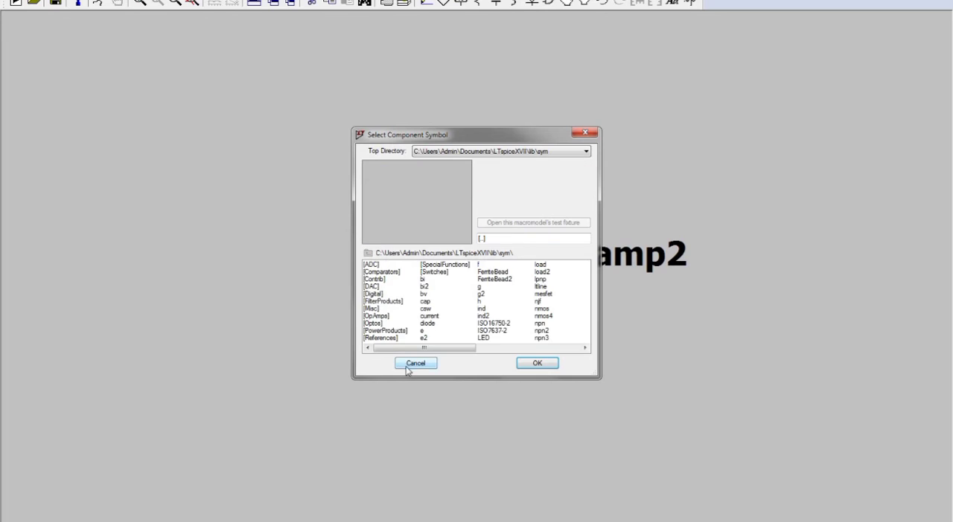
drag(418, 347, 535, 341)
click(488, 308)
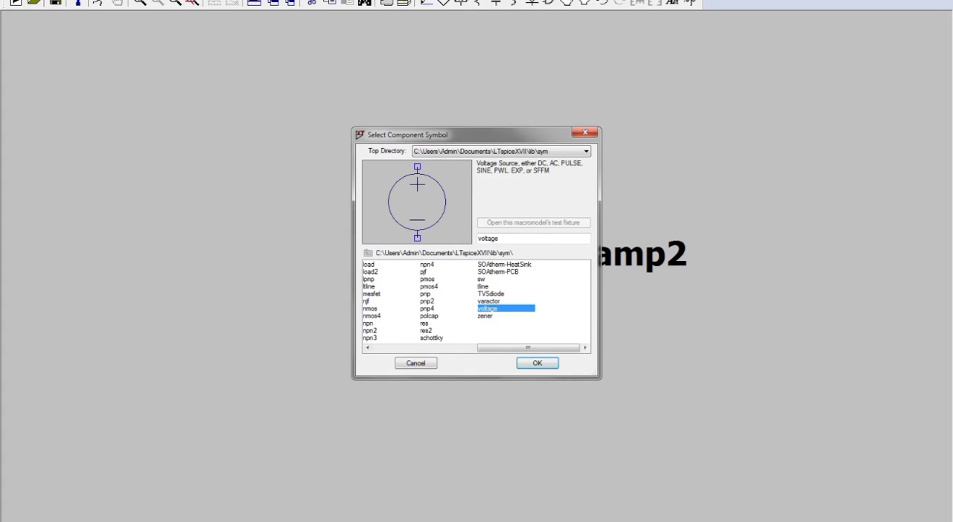
click(536, 363)
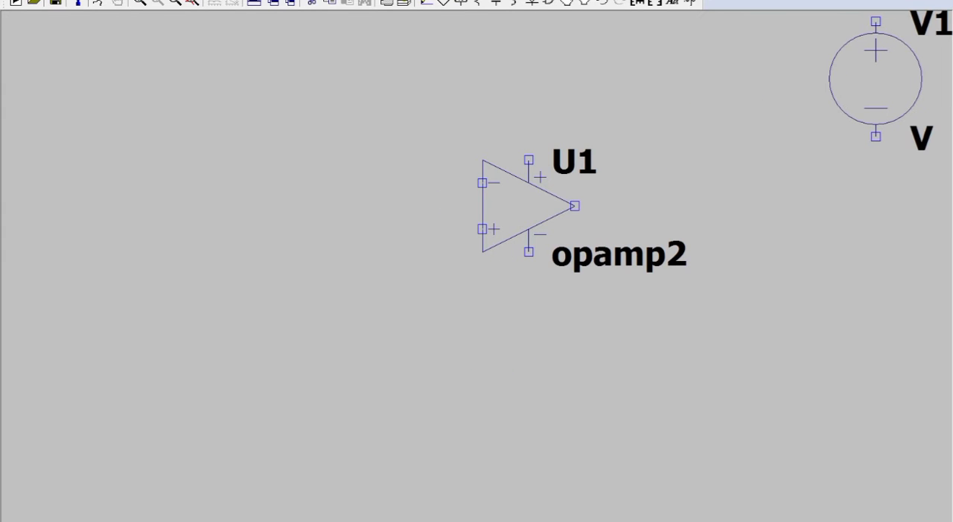
click(876, 78)
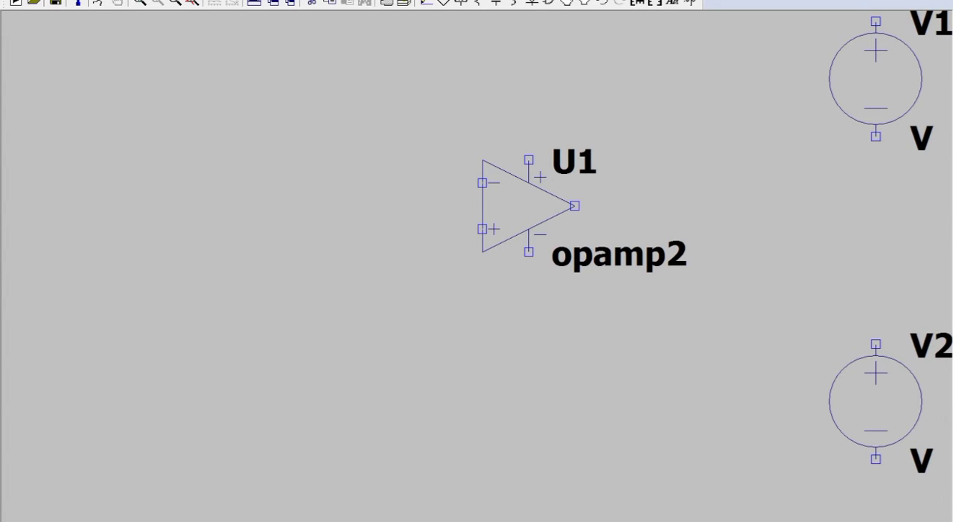
click(875, 402)
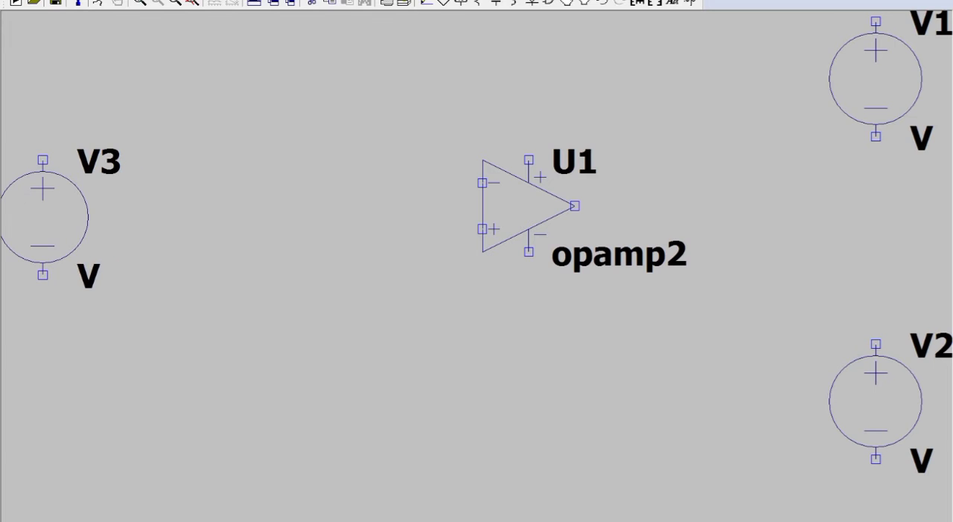
click(43, 217)
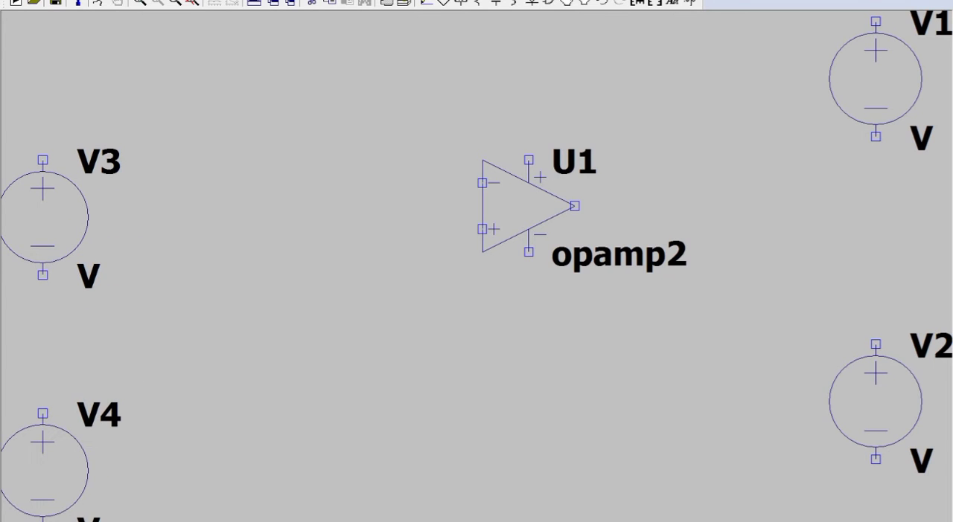
click(43, 470)
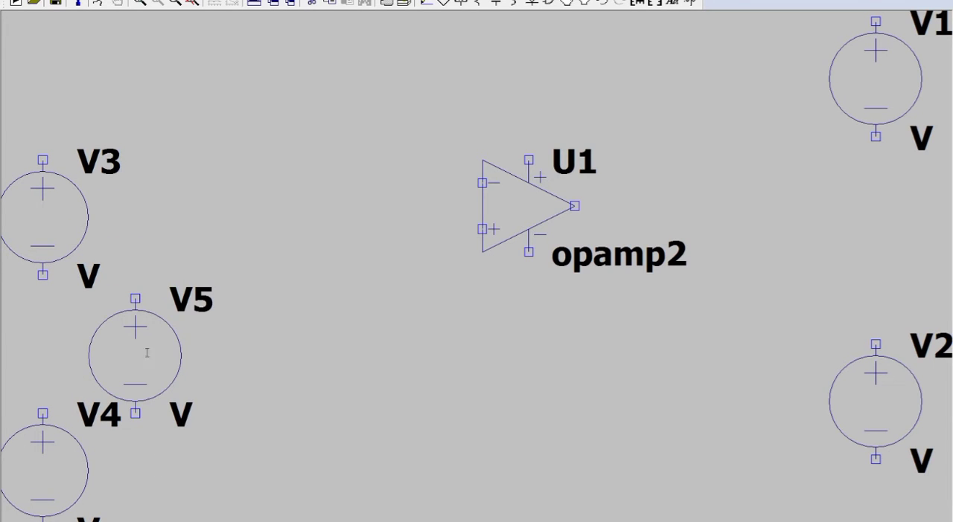
key(Escape)
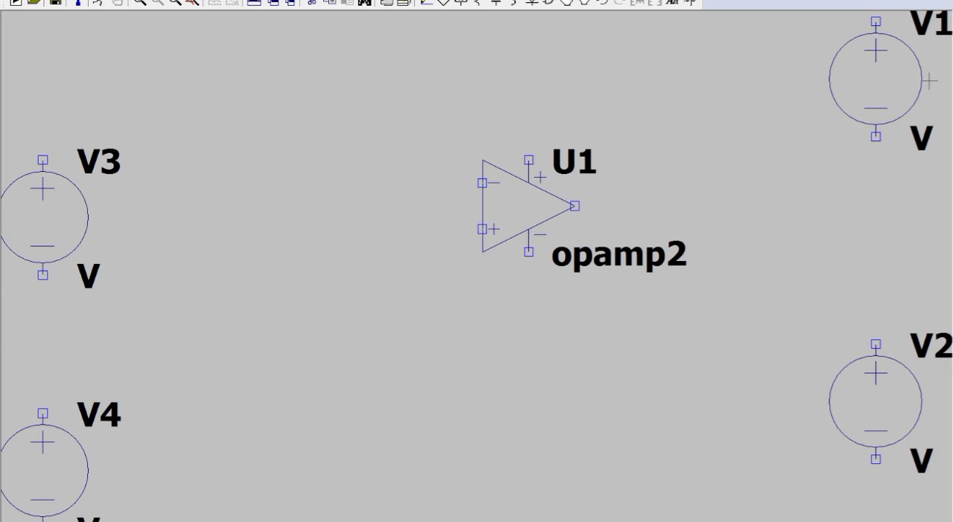
Set the DC value of both supply sources V1 and V2 to 15 V.
right_click(883, 79)
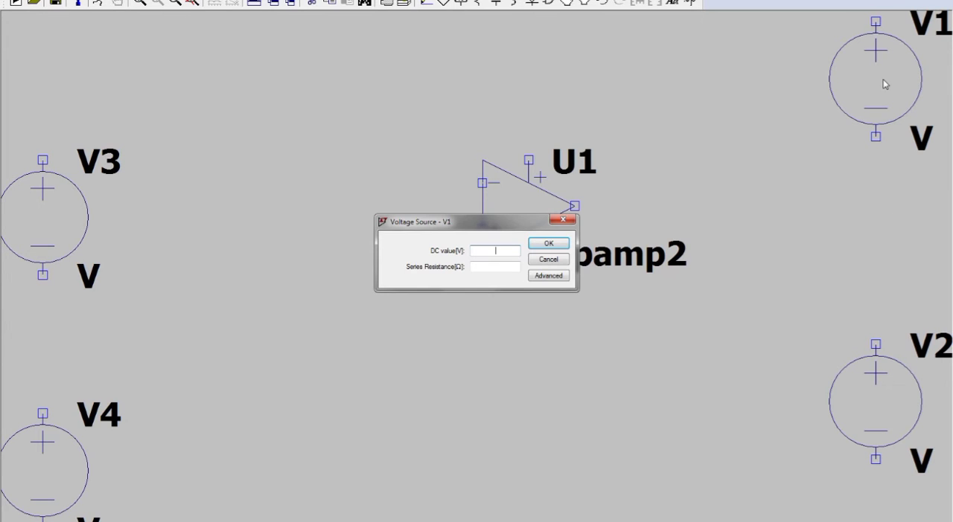
text(15)
key(Return)
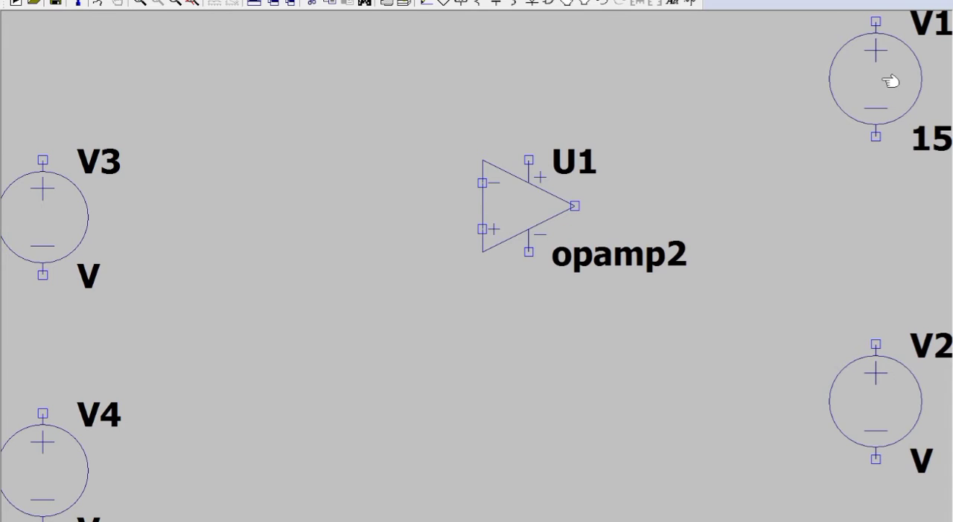
right_click(884, 406)
text(1)
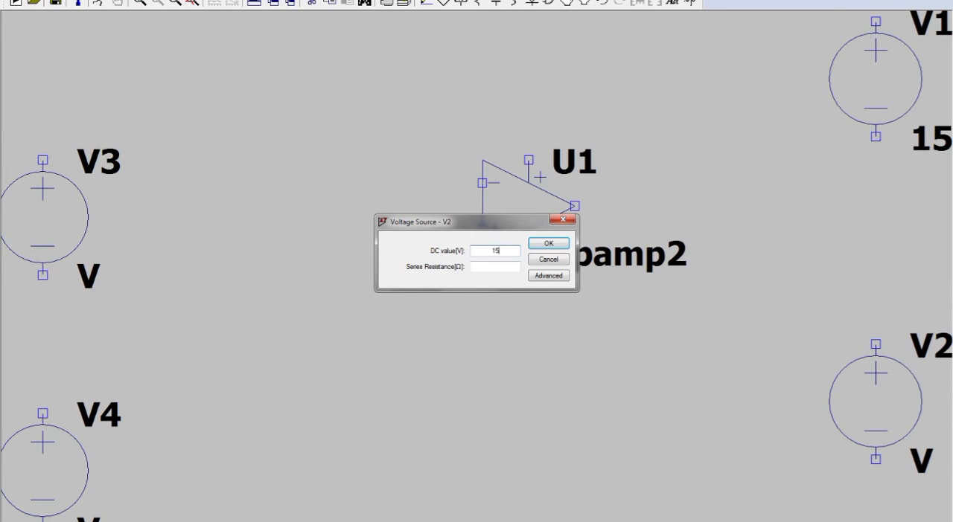
text(5)
key(Return)
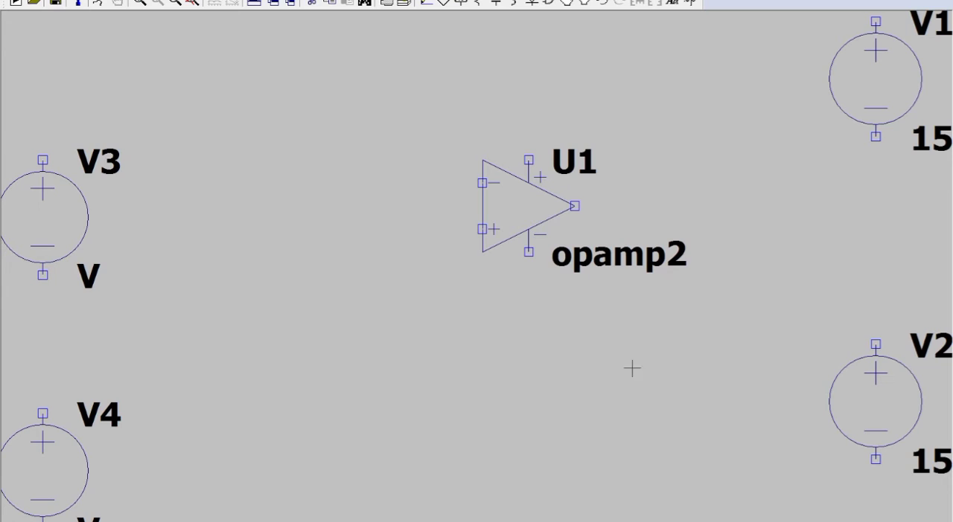
Make source V3 a sine function with a DC offset of 0 V, an amplitude of 1 V and a frequency of 1k Hz.
right_click(58, 235)
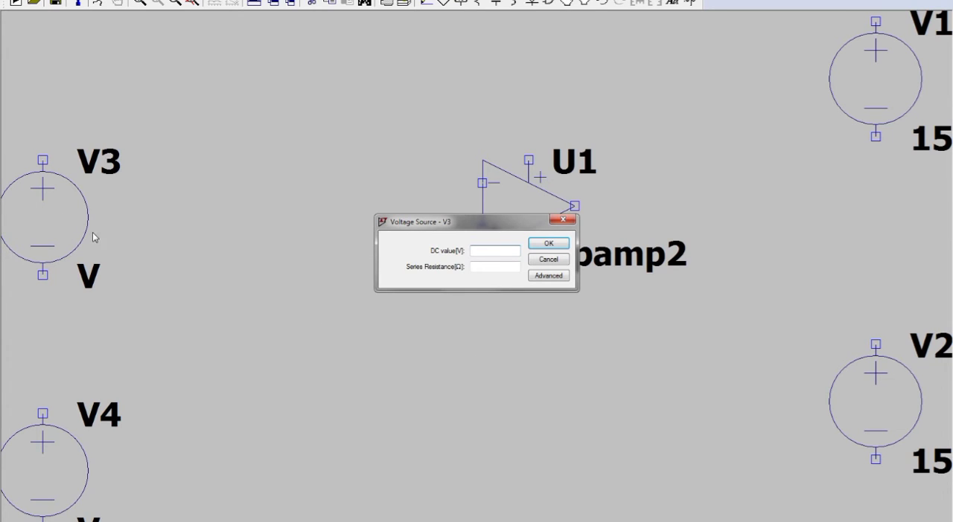
click(535, 277)
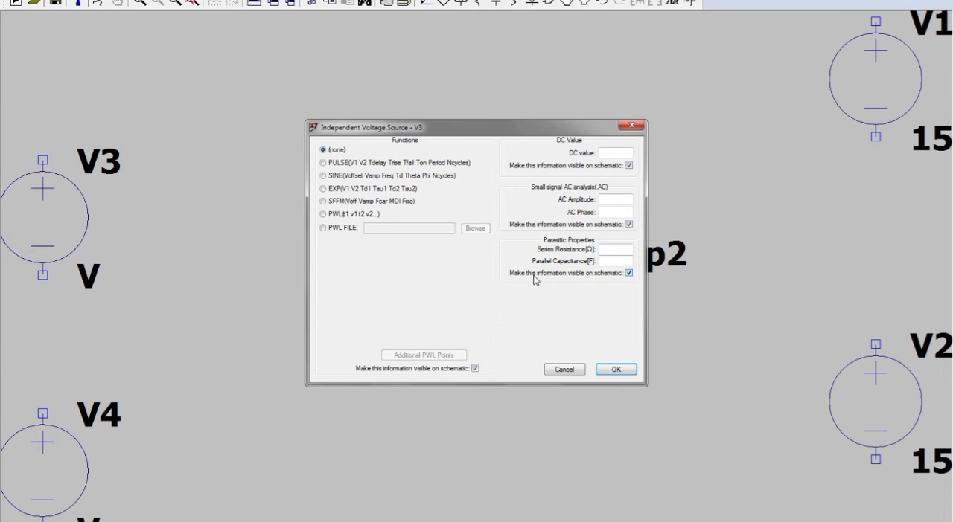
click(397, 178)
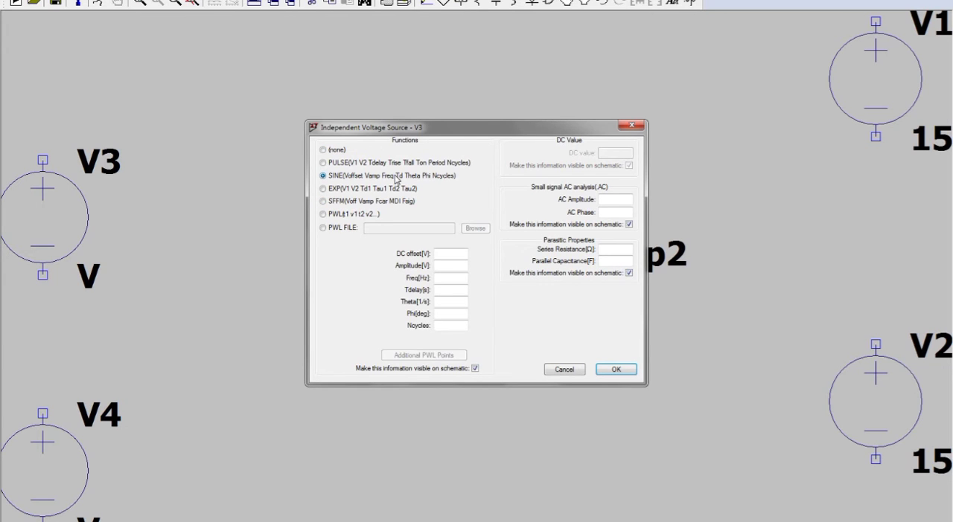
click(453, 253)
text(0)
click(452, 266)
text(1)
click(452, 278)
text(1k)
key(Return)
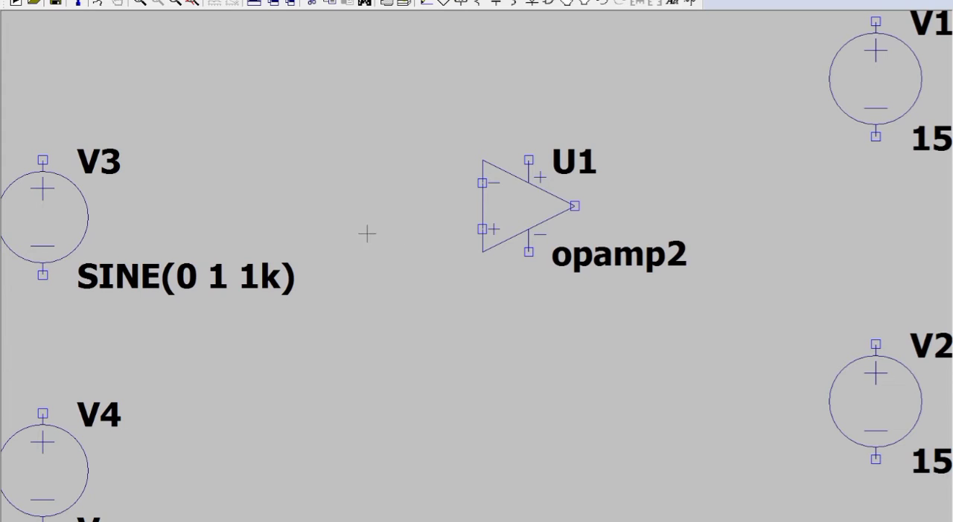
Rename source V3 as Vinput1.
right_click(96, 166)
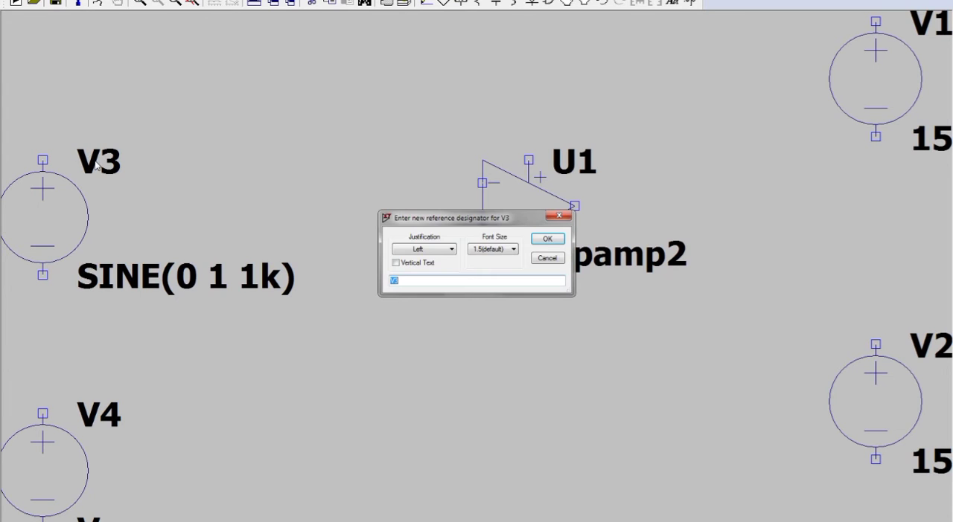
text(Vinput1)
key(Return)
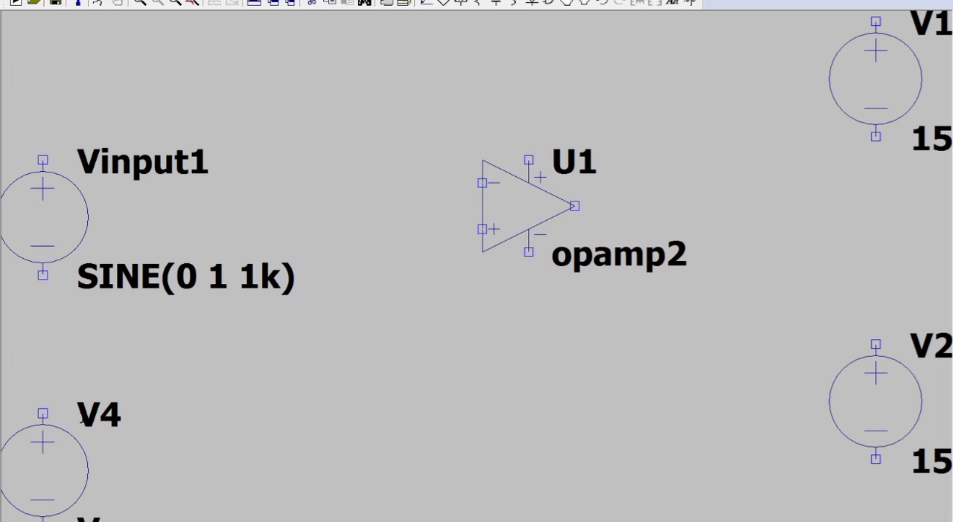
Make source V4 a sine function with a DC offset of 0 V, an amplitude of 3 V and a frequency of 1k Hz.
right_click(74, 474)
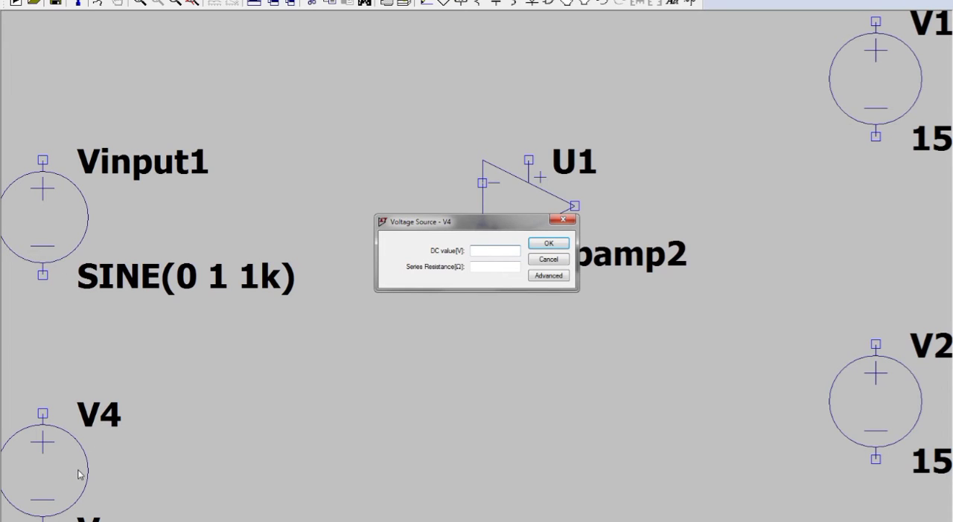
click(548, 276)
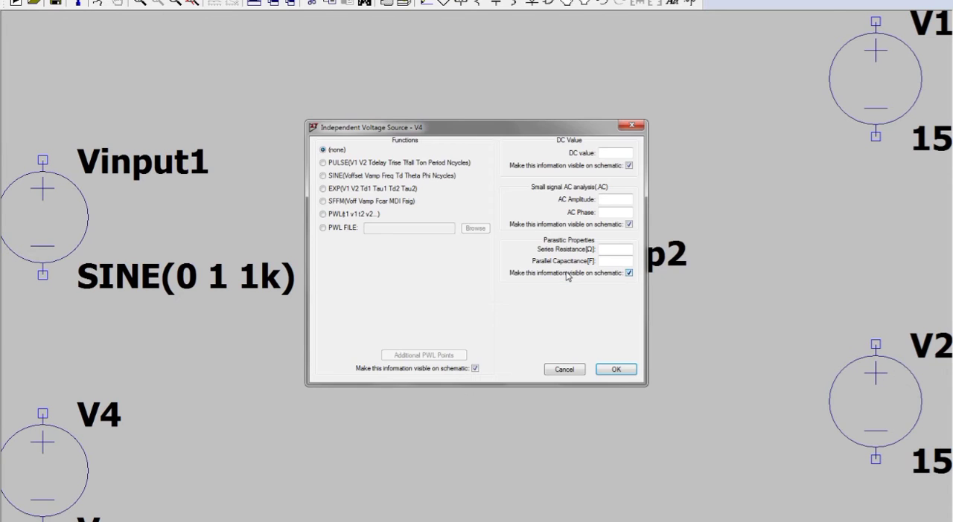
click(395, 178)
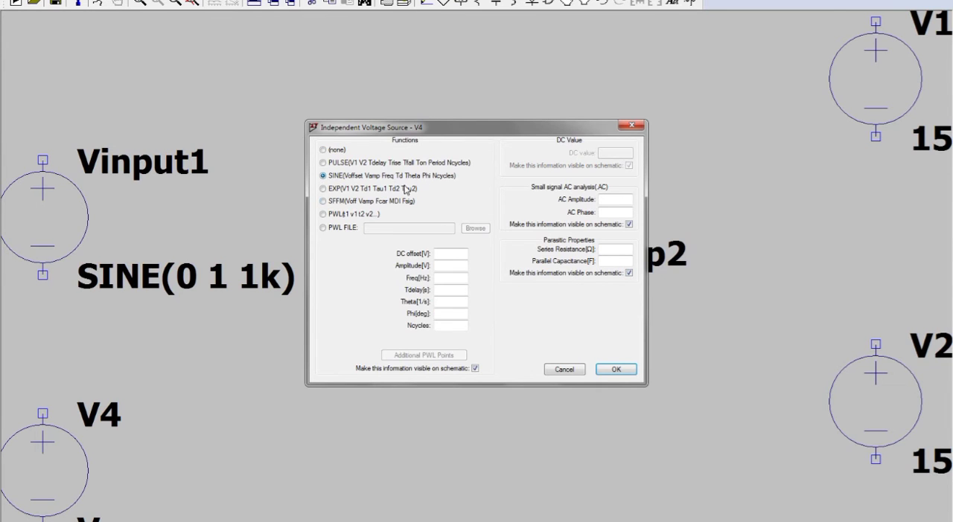
text(0)
click(457, 264)
text(3)
click(458, 276)
key(Return)
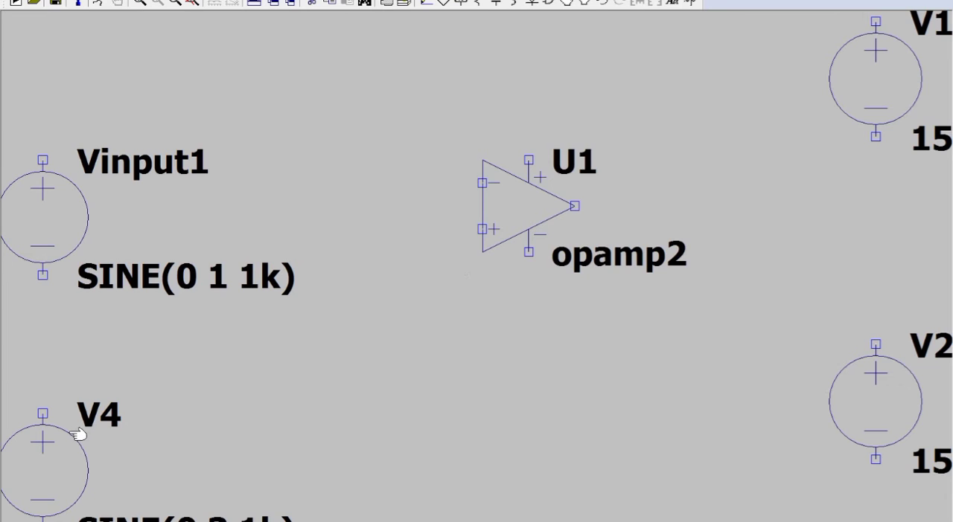
Rename source V4 as Vinput2.
right_click(94, 417)
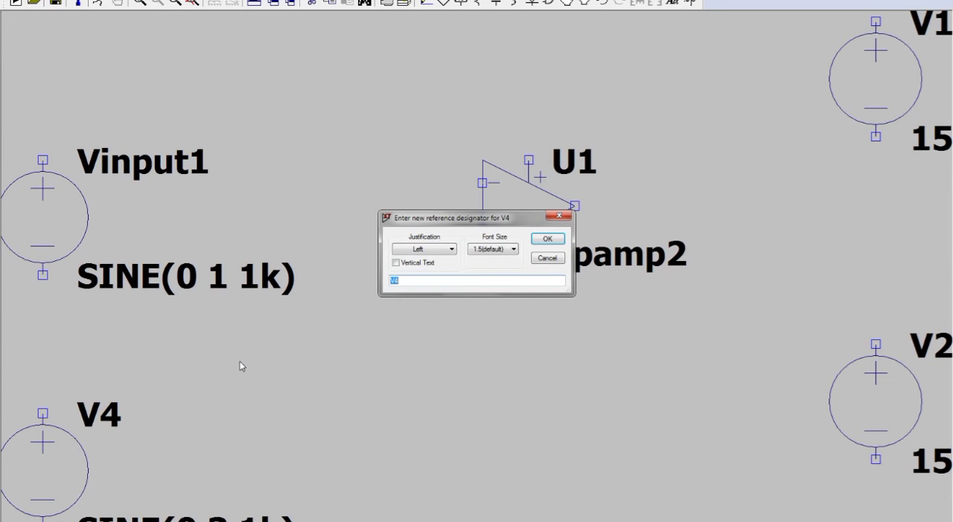
text(V)
key(Return)
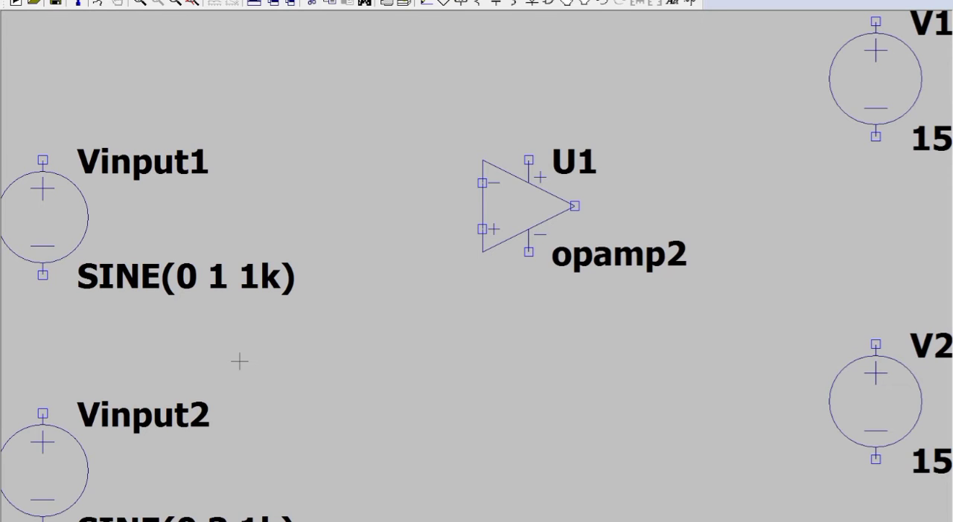
Place two horizontal resistors between the input sources and the op-amp, one above and one below the op-amp's level.
click(176, 2)
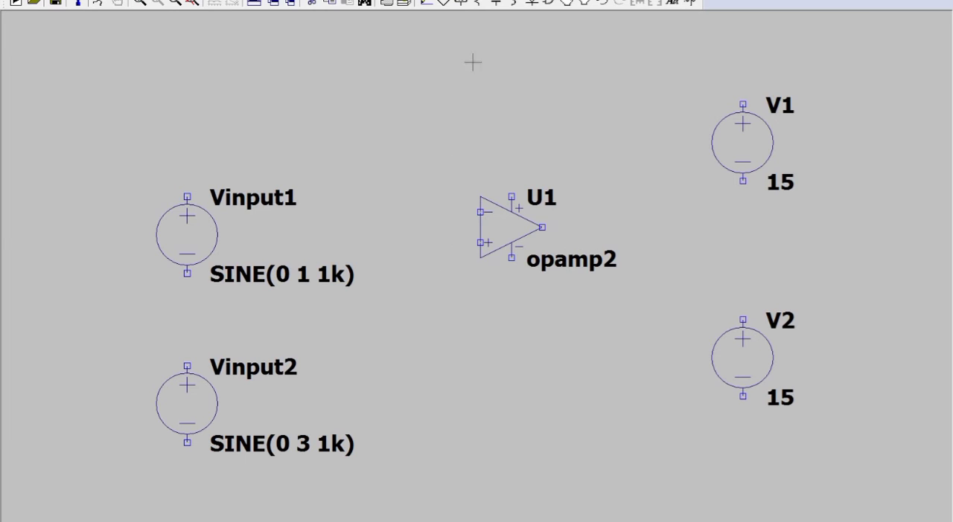
click(480, 4)
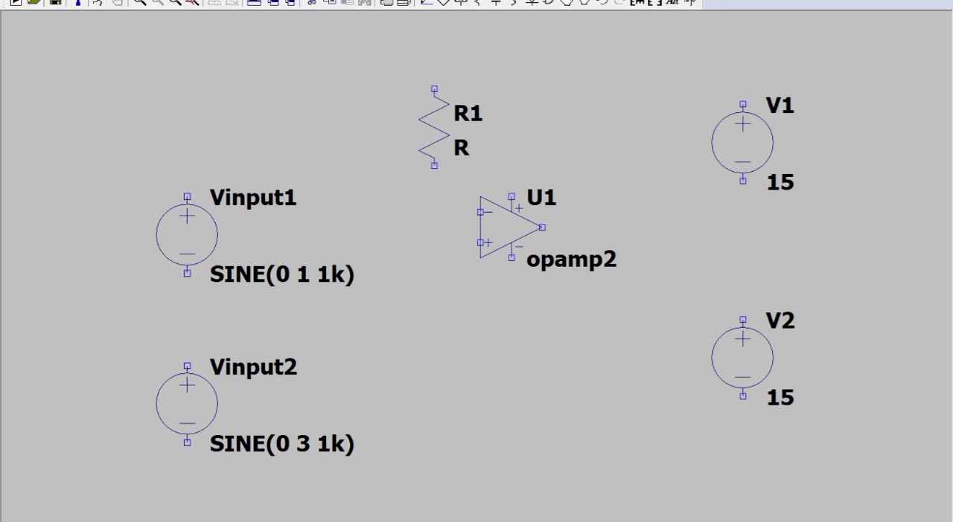
key(ctrl+r)
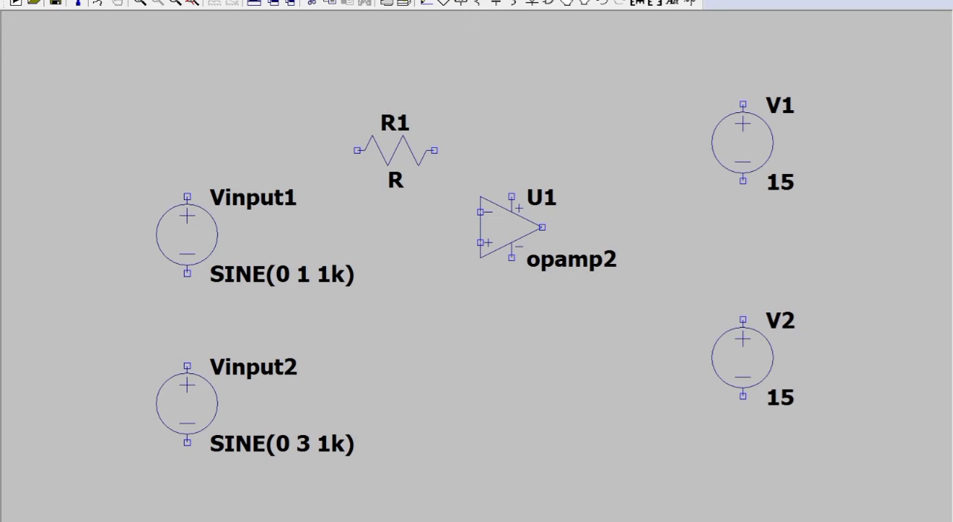
click(395, 150)
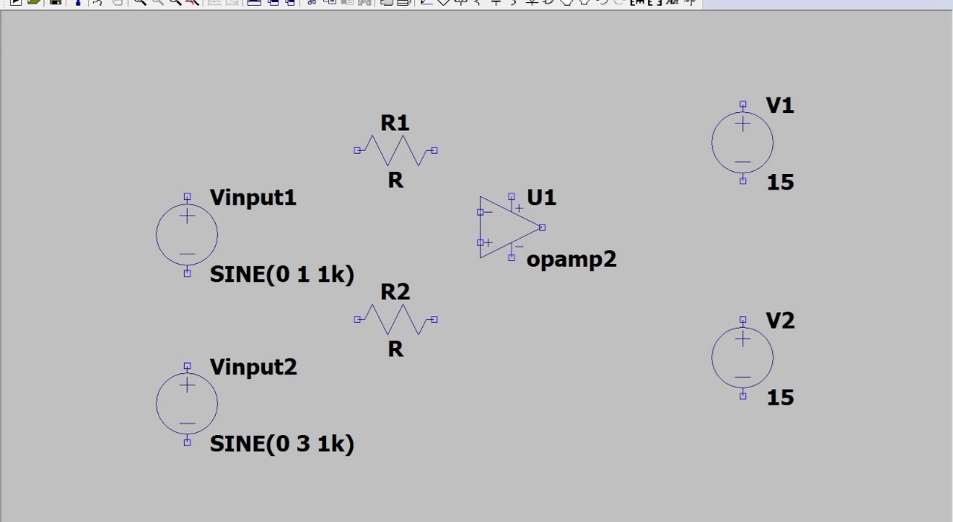
click(395, 320)
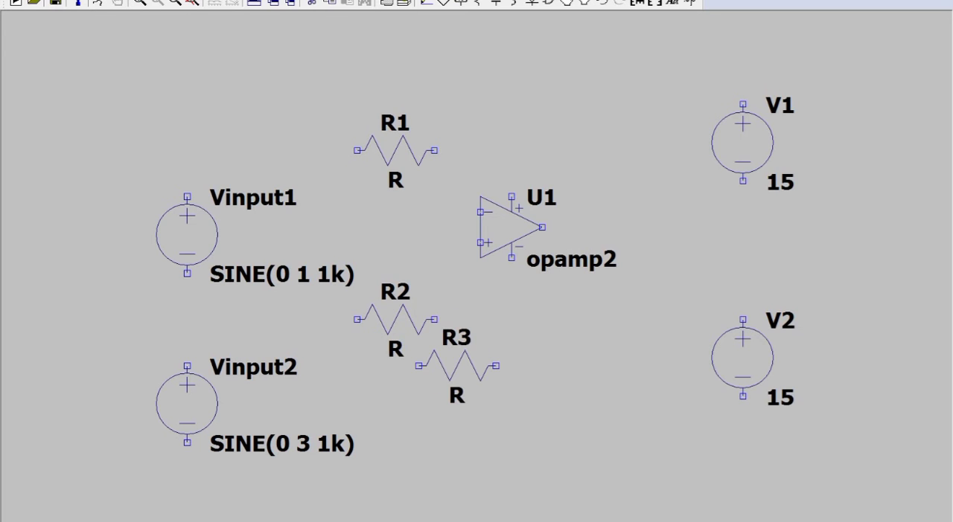
Place a vertical resistor below the op-amp and a horizontal resistor above it.
key(ctrl+r)
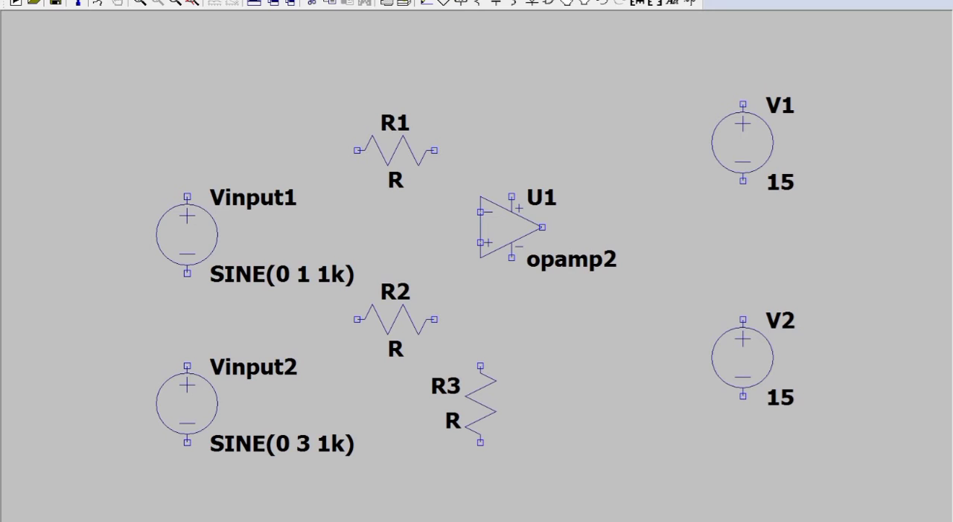
click(480, 404)
key(ctrl+r)
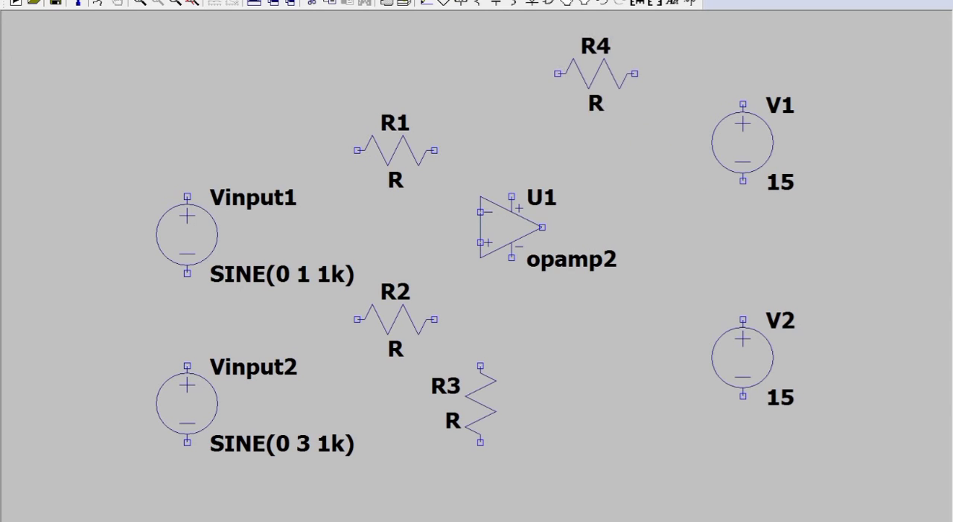
click(595, 73)
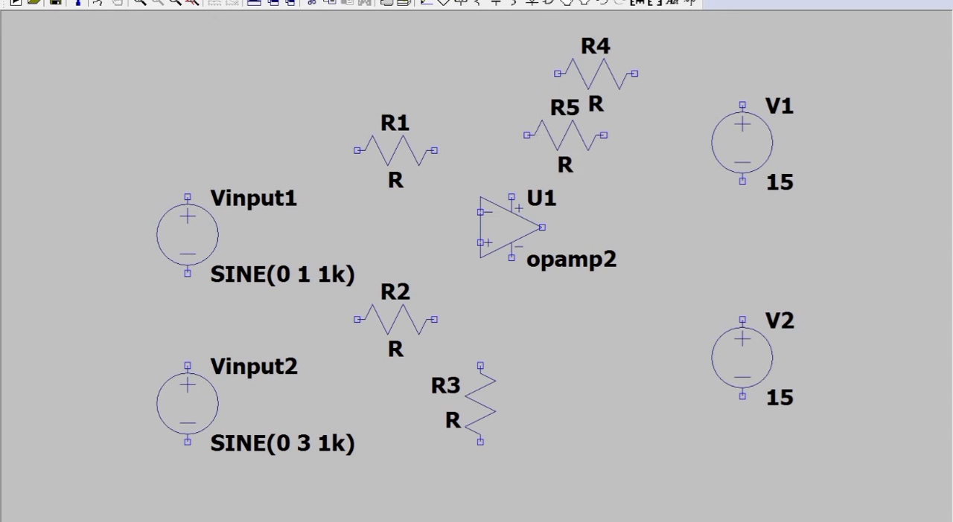
key(Escape)
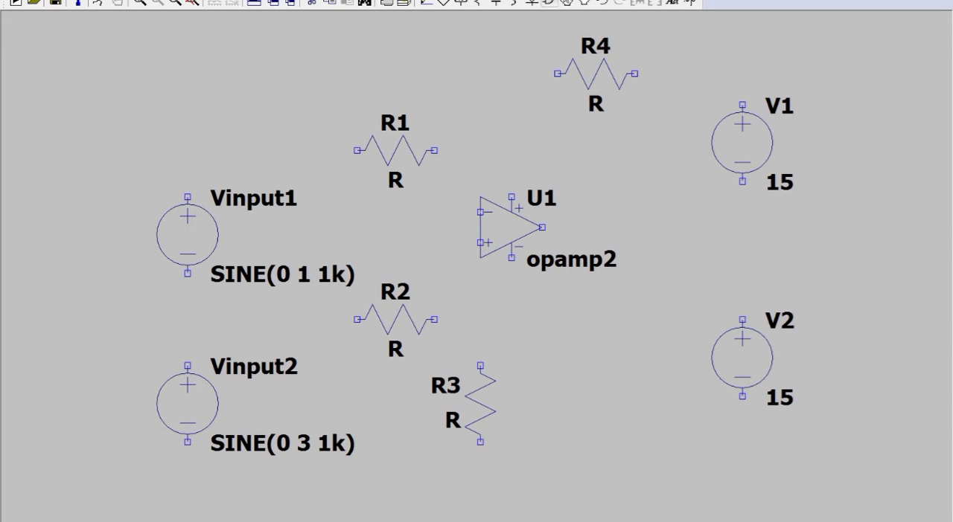
Move the opamp2 symbol with its labels slightly to the right, away from resistors R1 and R2.
click(585, 4)
drag(461, 184, 628, 285)
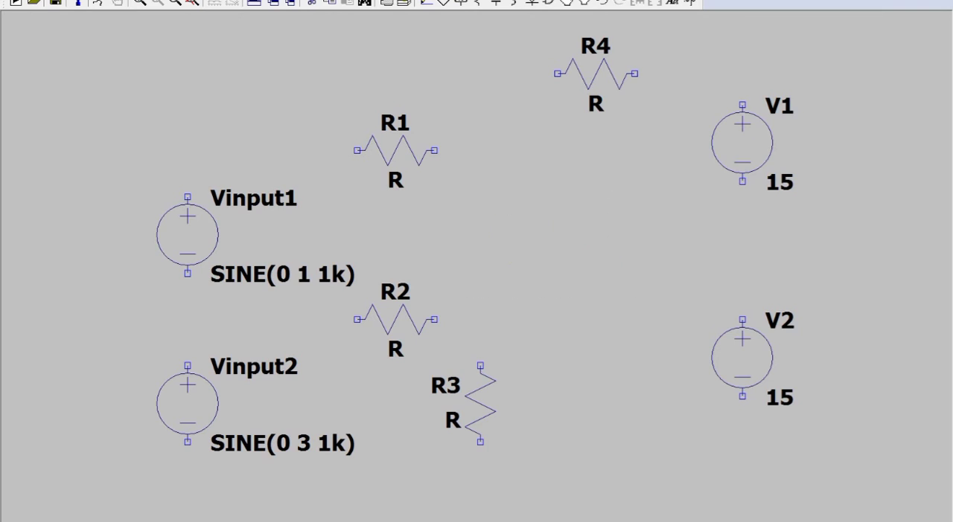
click(567, 240)
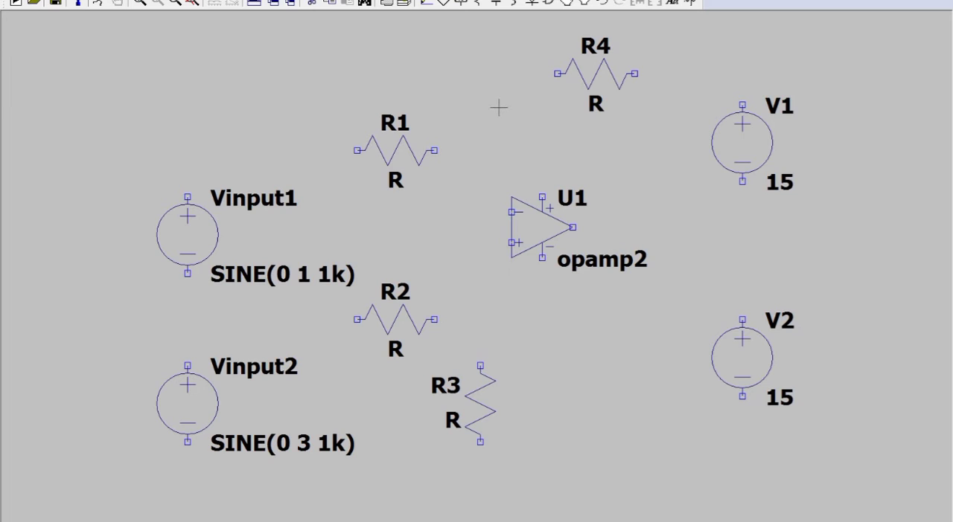
Set the resistance of R1 and R2 to 1k.
right_click(390, 148)
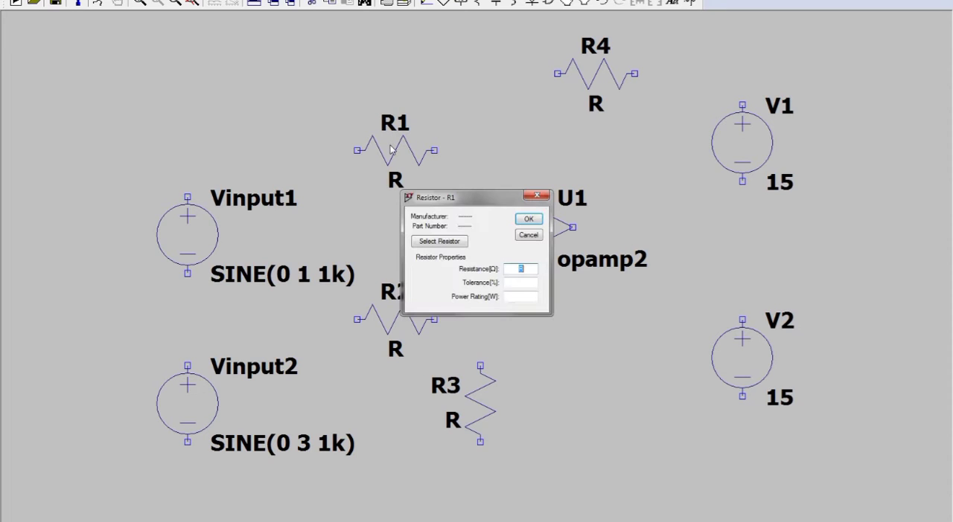
text(1k)
key(Return)
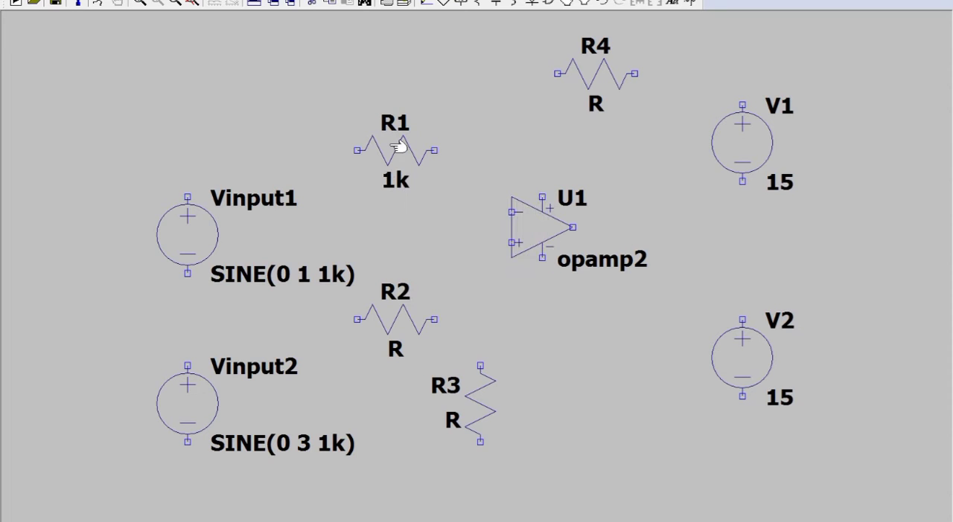
right_click(407, 318)
text(1k)
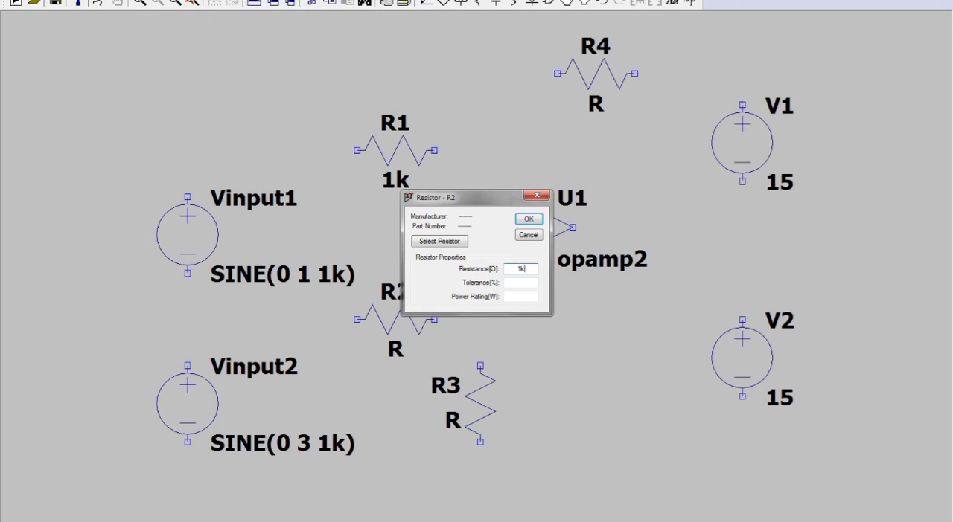
key(Return)
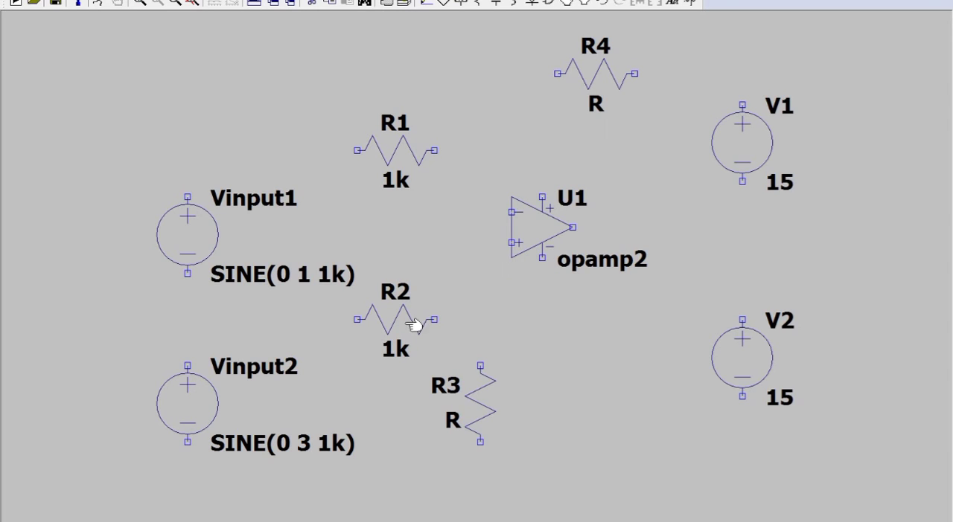
Set the resistance of R3 and R4 to 1k.
right_click(480, 398)
text(1k)
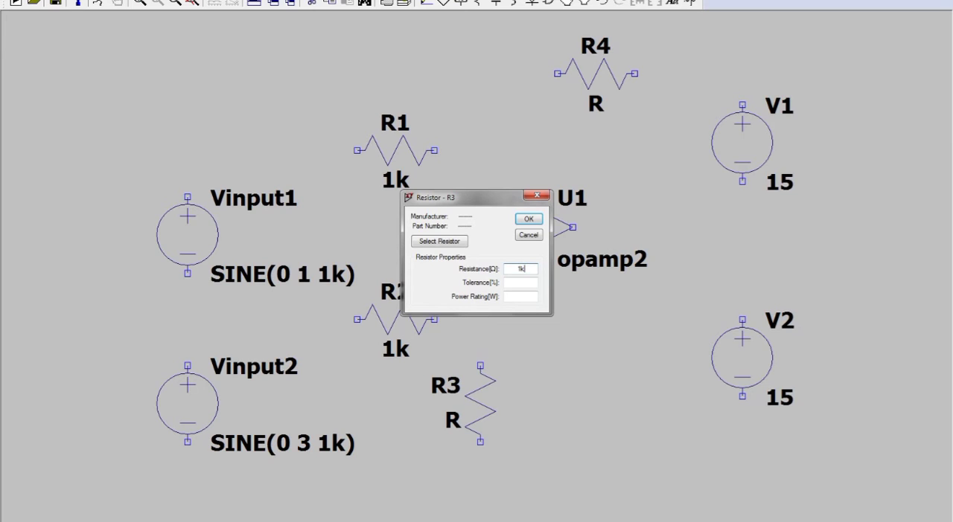
key(Return)
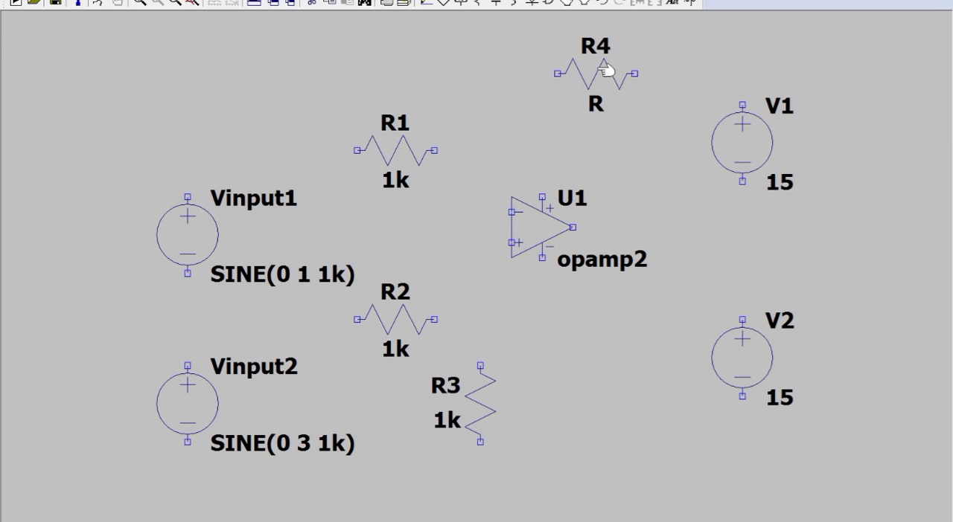
right_click(605, 71)
text(1k)
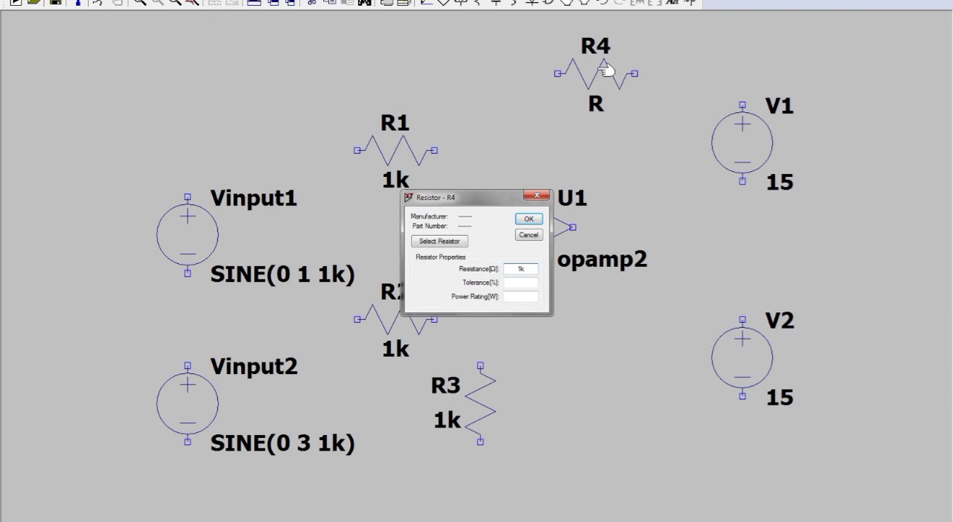
key(Return)
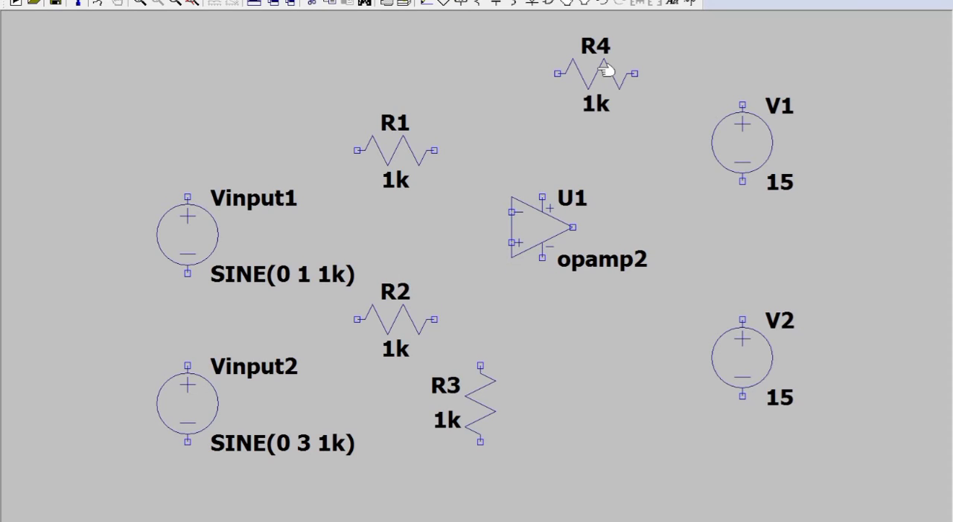
Wire the op-amp's positive supply pin to the positive terminal of V1, routing the wire below and around R4.
click(427, 3)
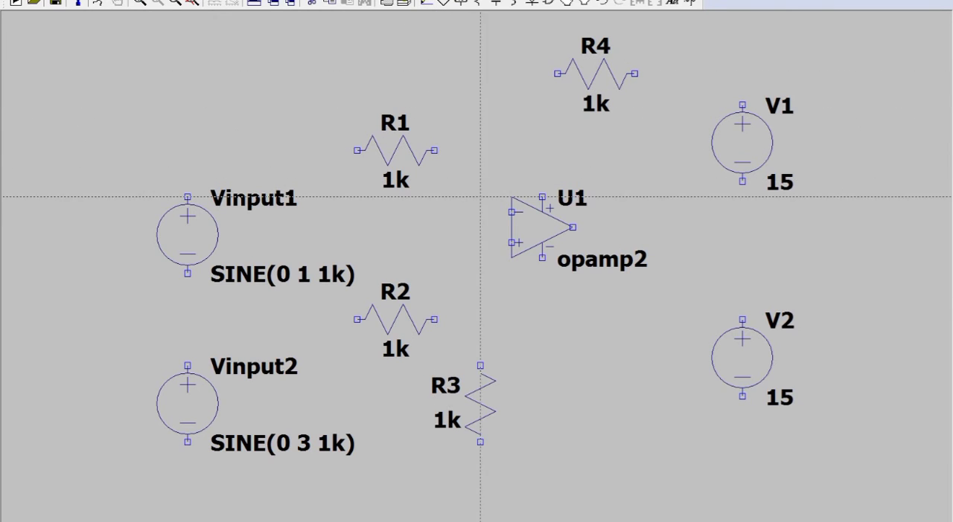
click(542, 197)
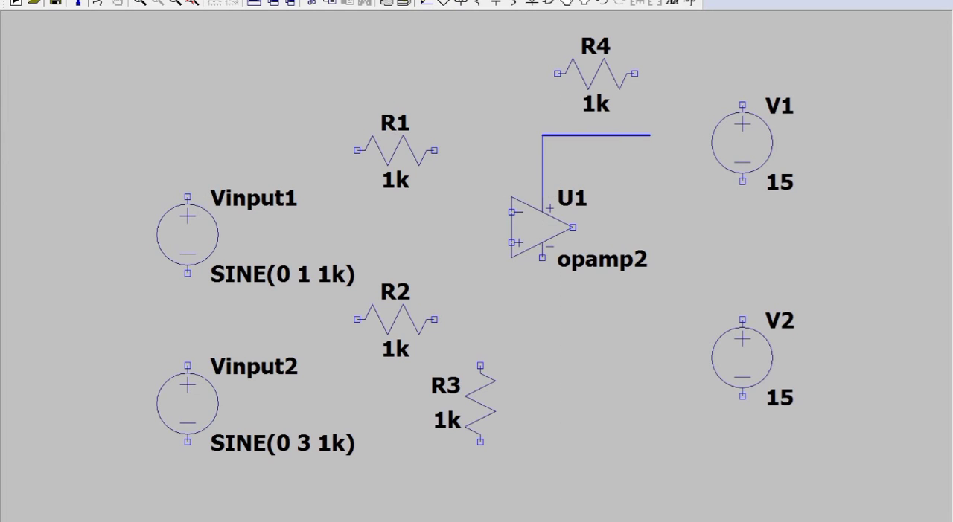
click(680, 136)
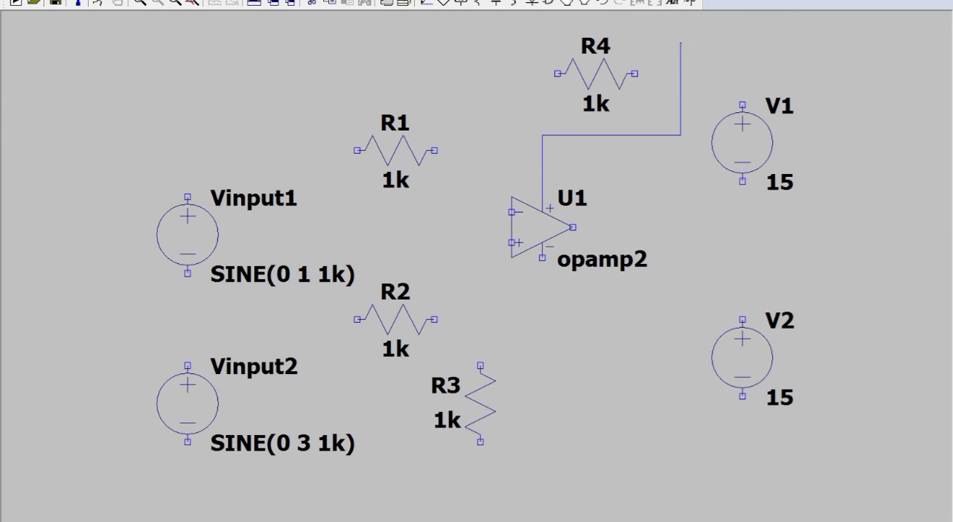
click(742, 105)
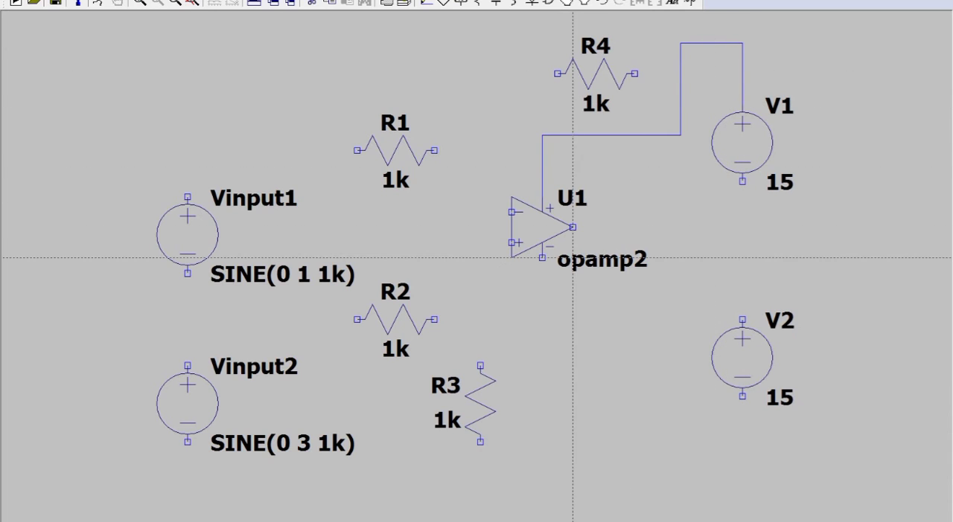
Wire the op-amp's negative supply pin to the negative terminal of V2, routing the wire around the source's lower end.
click(542, 259)
click(680, 320)
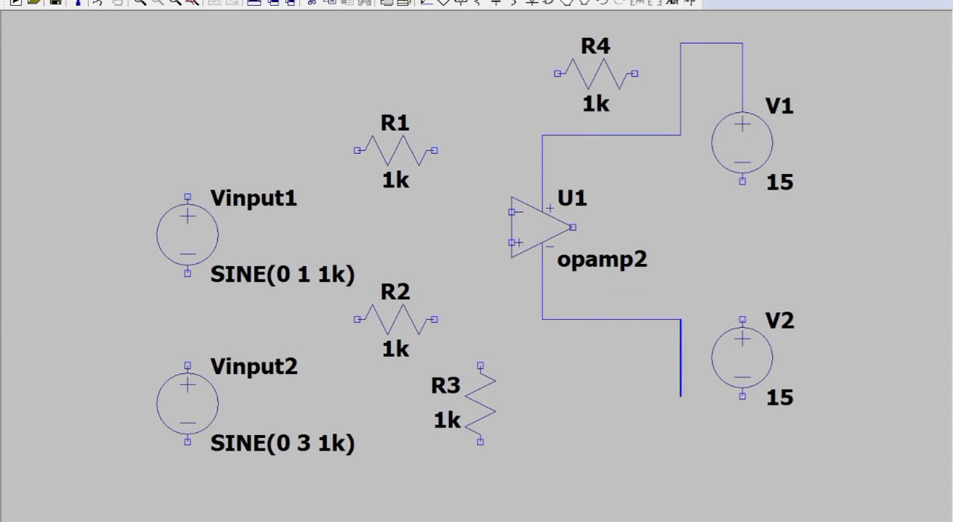
click(680, 442)
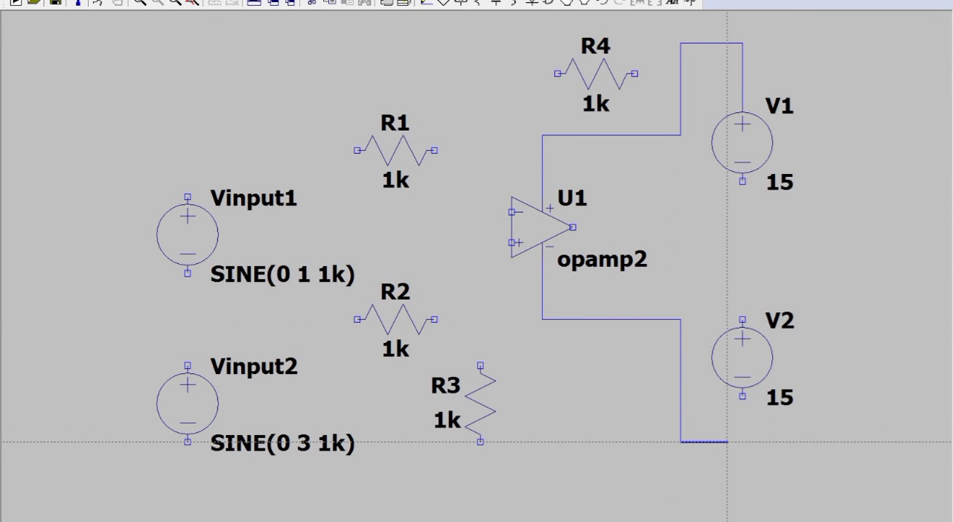
click(742, 396)
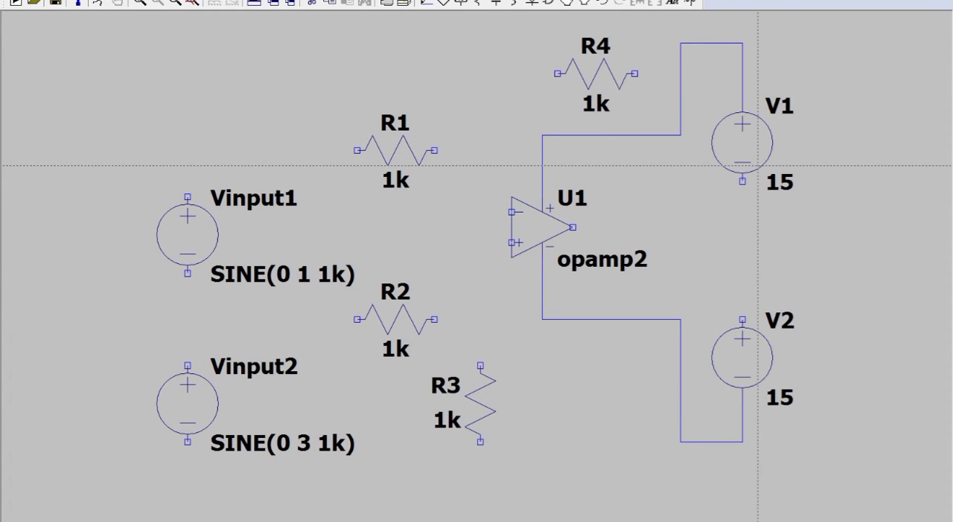
Wire the negative terminal of V1 straight down to the positive terminal of V2.
click(742, 181)
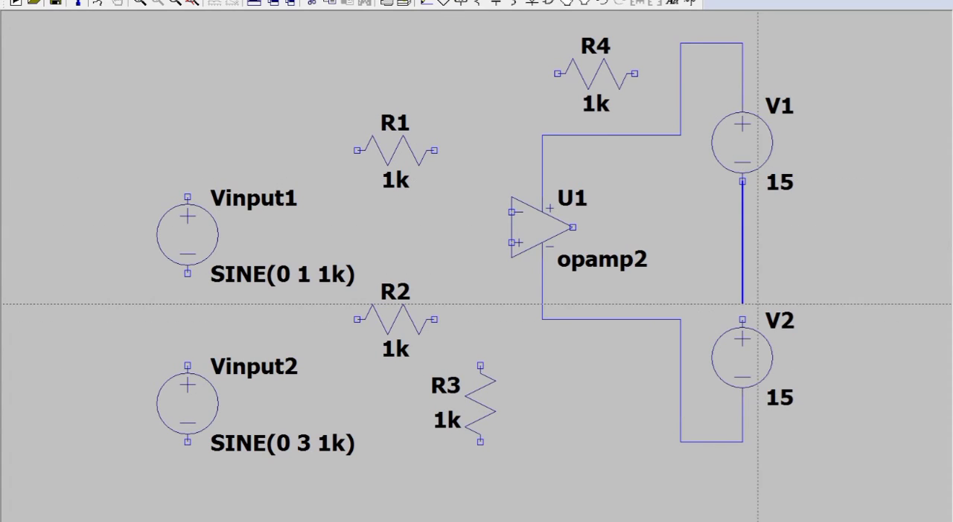
click(742, 319)
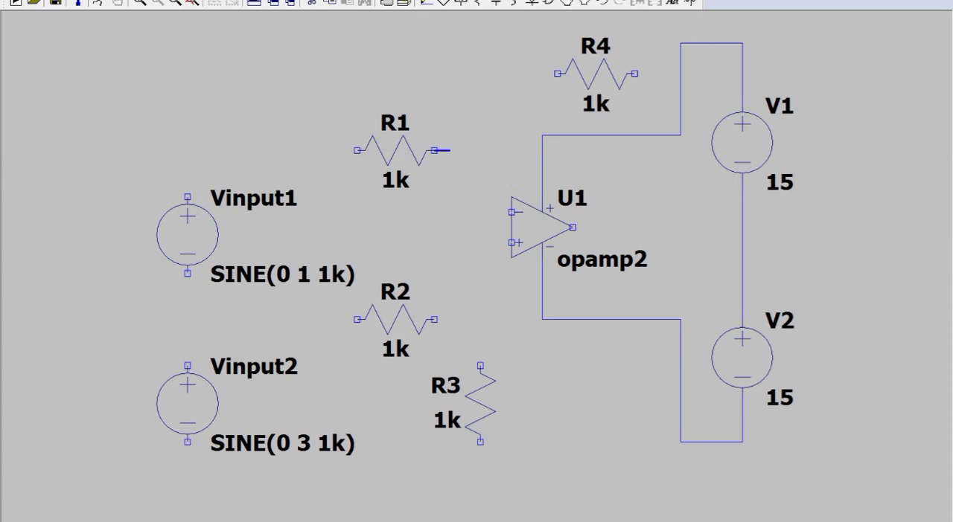
Wire R1's right end to the op-amp's inverting input and connect R4's left end to that same wire.
click(466, 212)
click(512, 213)
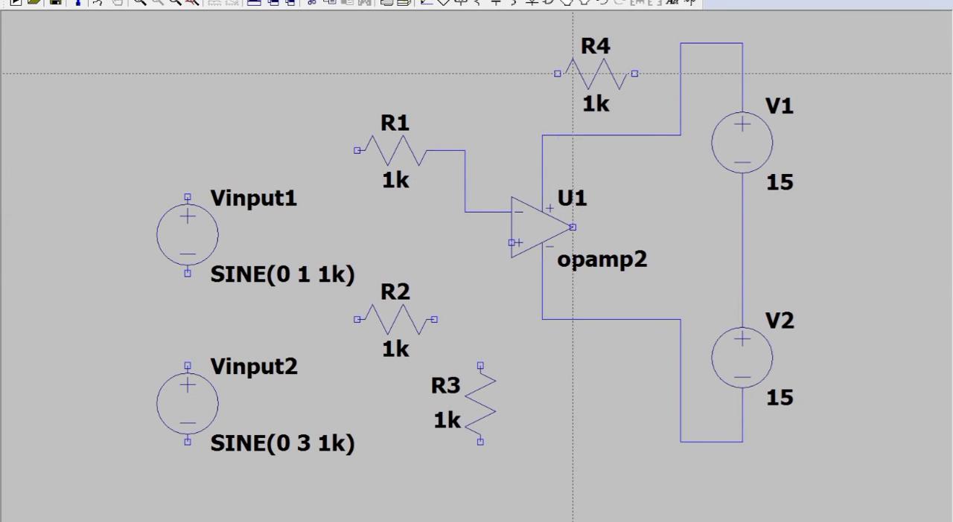
click(558, 73)
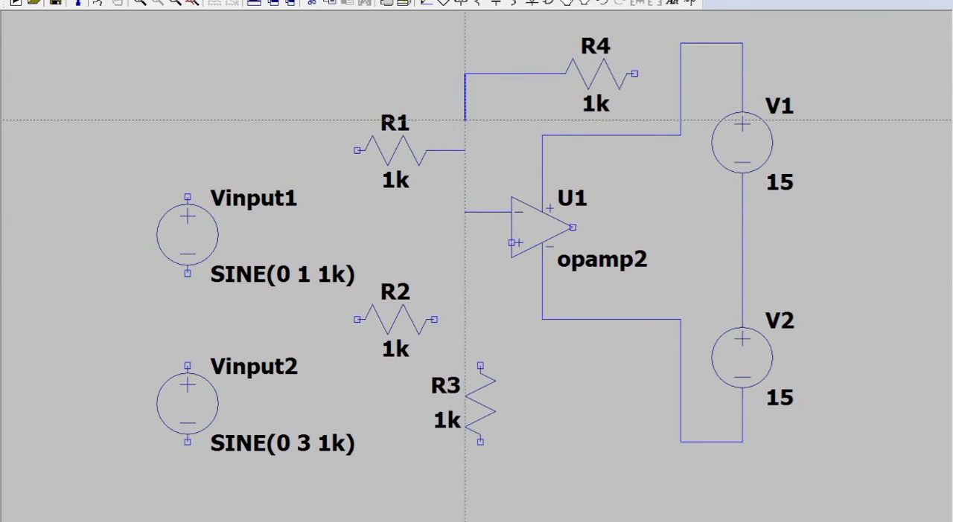
click(465, 150)
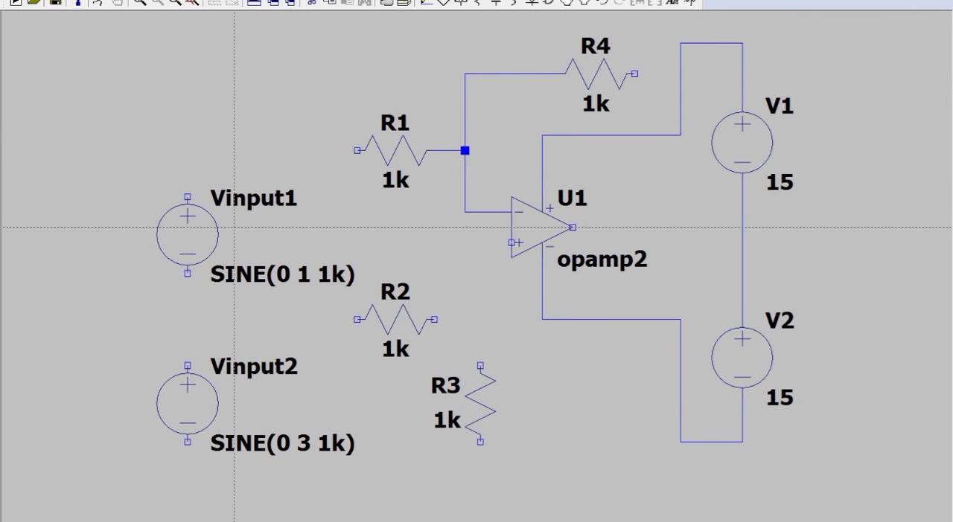
Wire R2's right end to the op-amp's non-inverting input and connect R3's upper end to that same wire.
click(434, 319)
click(512, 242)
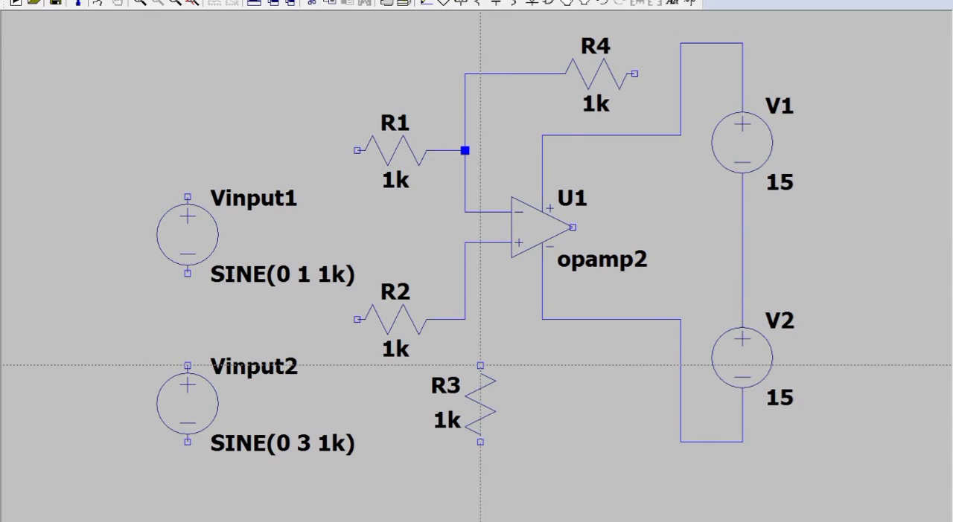
click(480, 365)
click(465, 319)
right_click(465, 319)
key(F3)
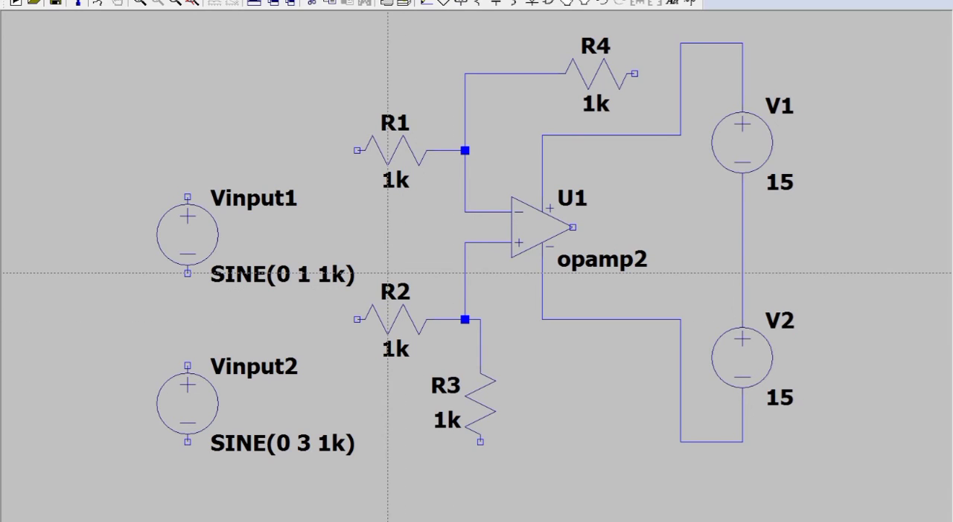
Wire the positive terminal of Vinput1 to R1's left end and the positive terminal of Vinput2 to R2's left end.
click(188, 197)
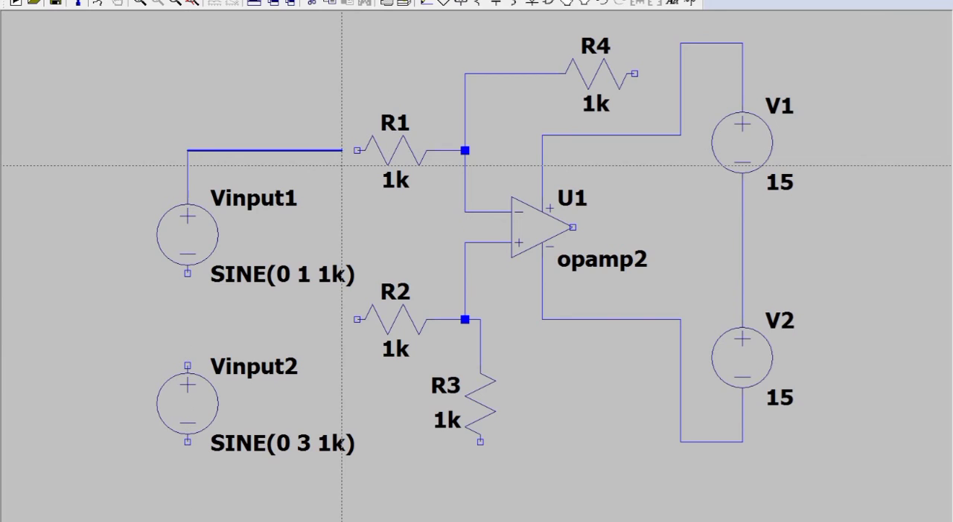
click(357, 150)
right_click(357, 151)
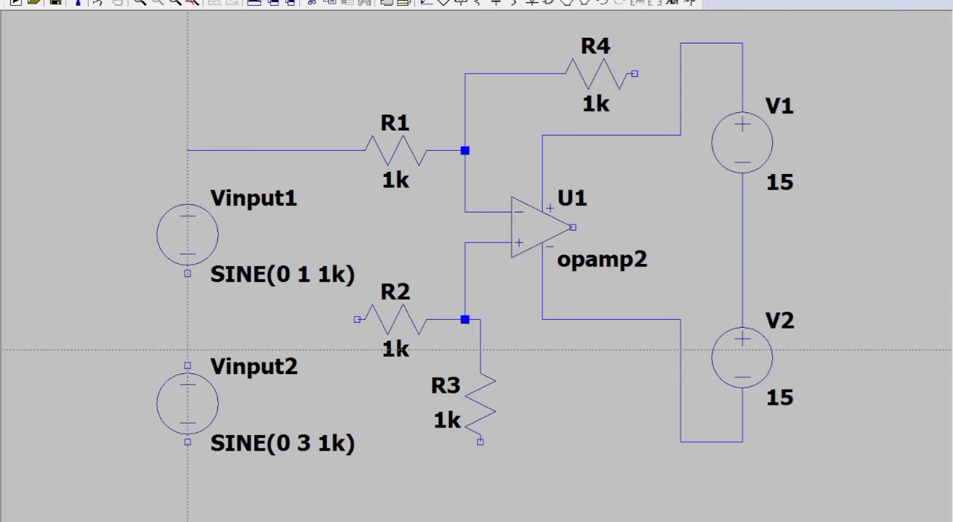
click(187, 365)
click(188, 320)
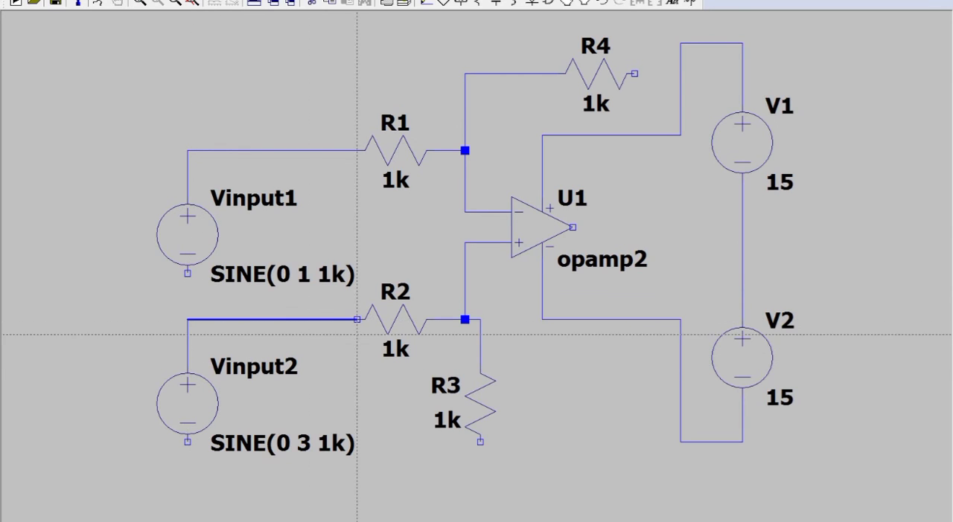
click(357, 320)
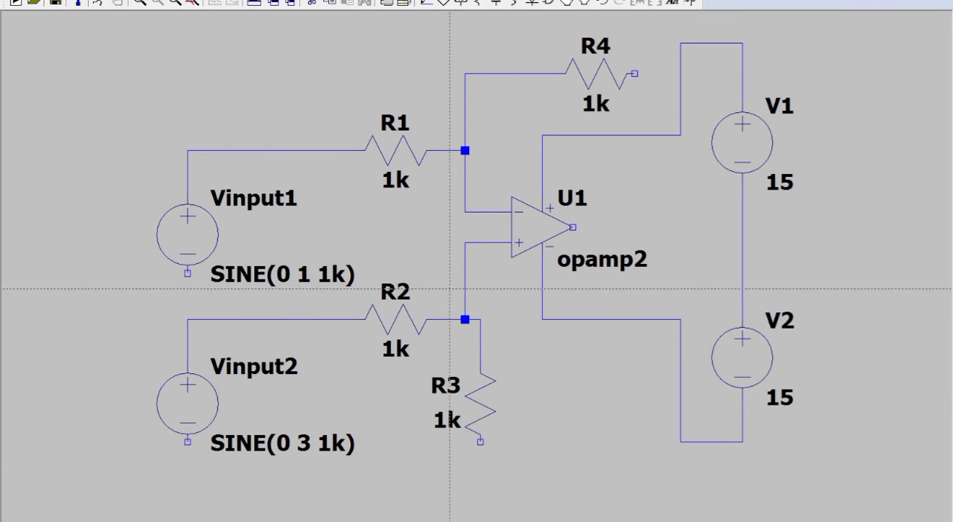
Wire R4's right end down and back to the op-amp's output to close the feedback path.
click(634, 74)
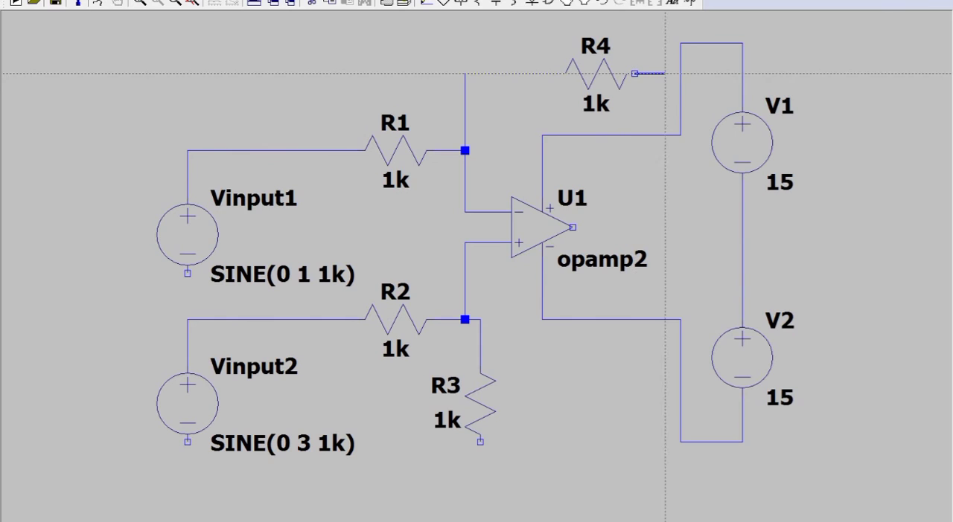
click(696, 227)
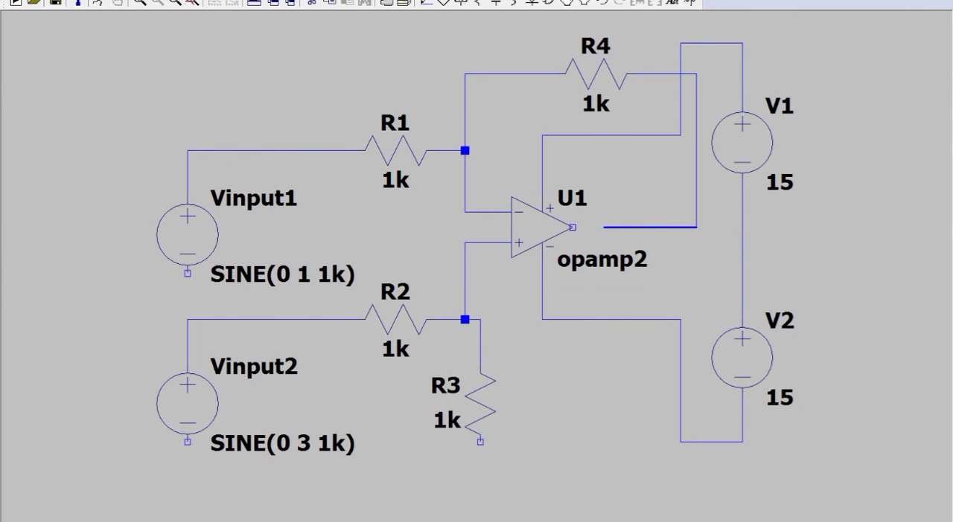
click(571, 227)
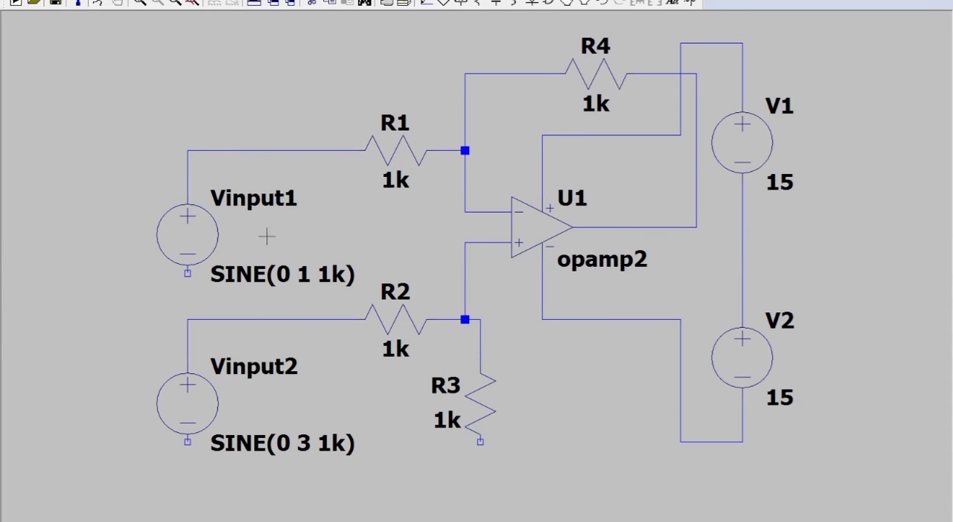
Place four ground symbols: beside Vinput1, beside Vinput2, below R3, and beside the wire joining V1 and V2.
click(444, 3)
click(64, 273)
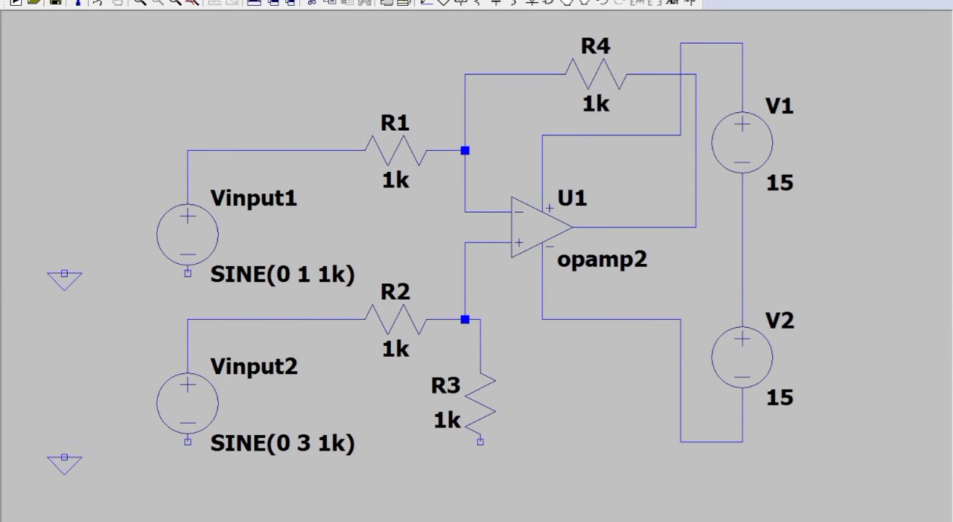
click(64, 460)
click(480, 506)
click(711, 275)
key(Escape)
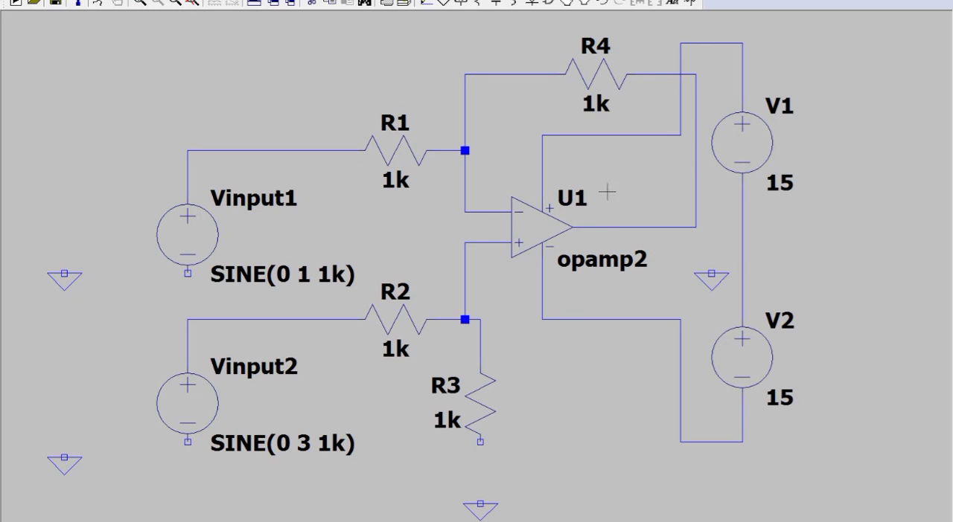
Wire the negative terminals of Vinput1 and Vinput2 to their neighbouring ground symbols.
click(426, 2)
click(188, 273)
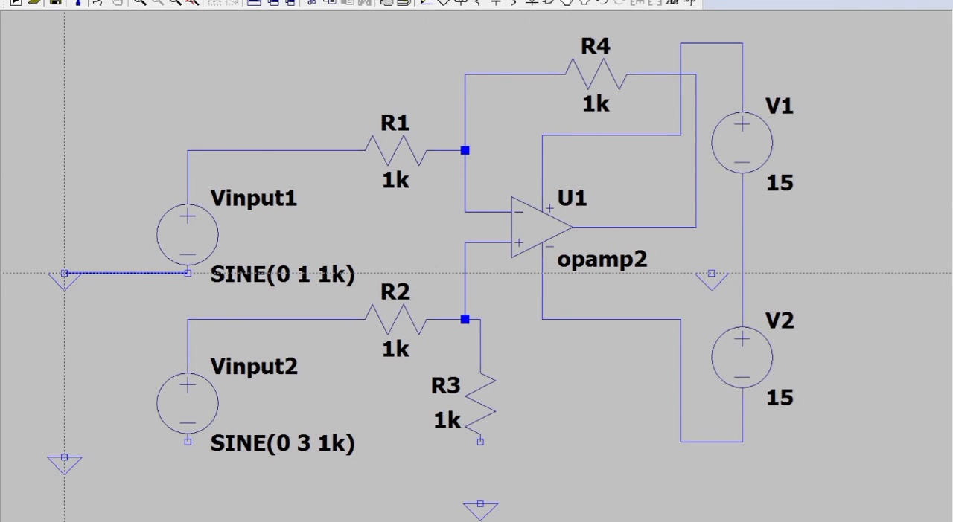
click(64, 274)
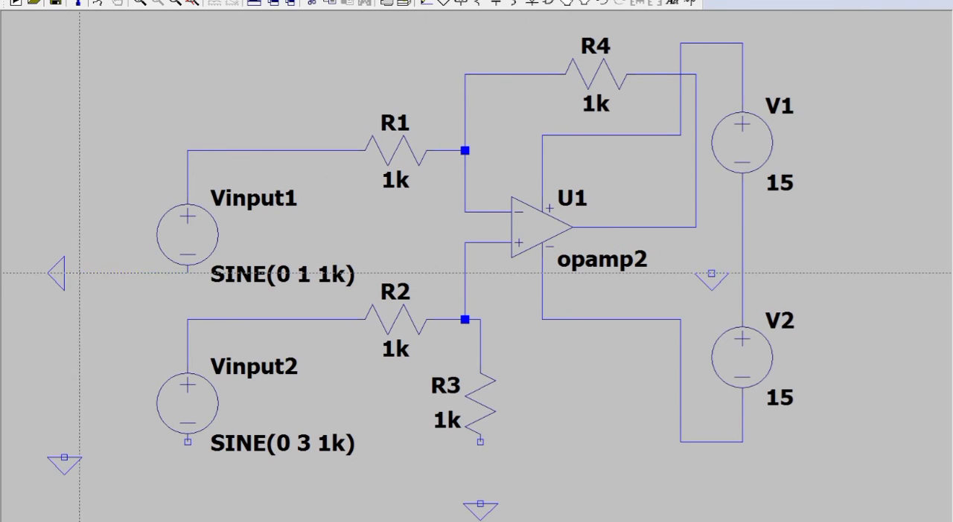
click(187, 442)
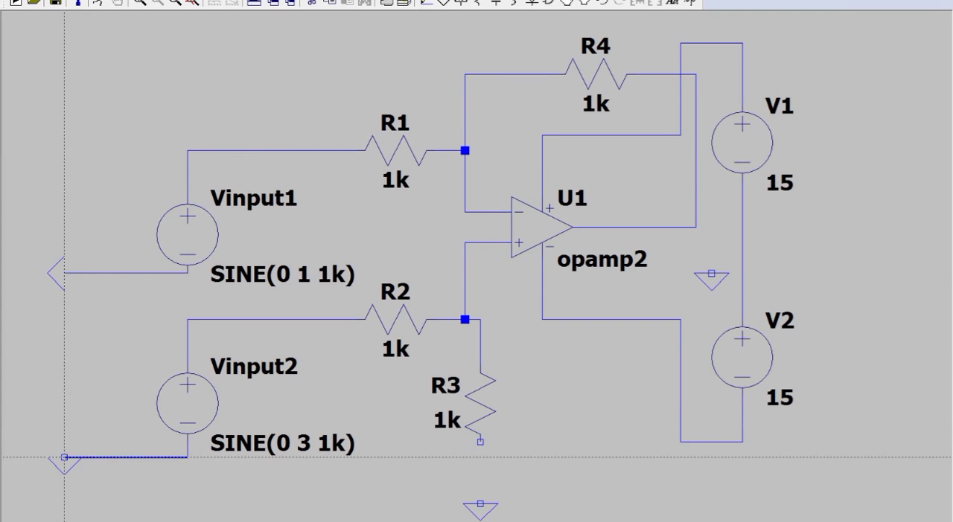
click(64, 458)
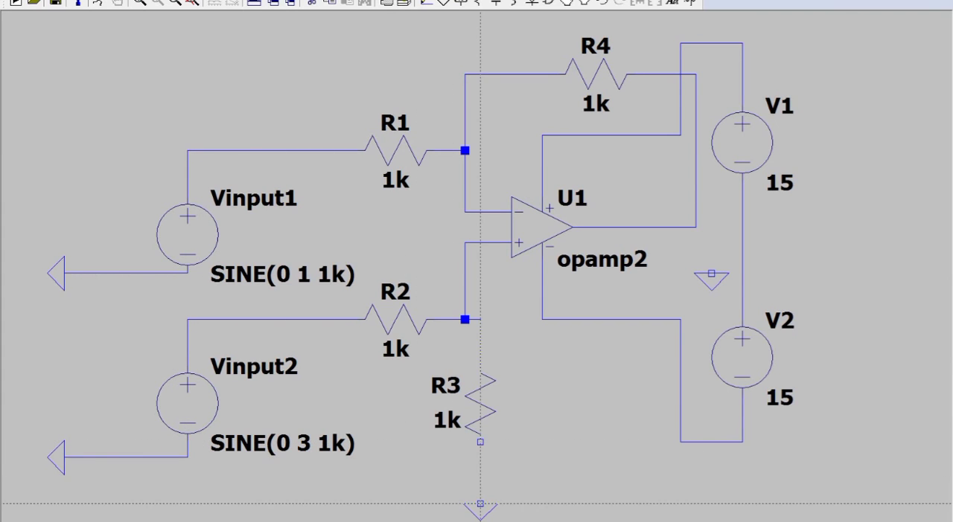
Wire R3's lower end and the connection between V1 and V2 to their neighbouring ground symbols.
click(480, 504)
click(480, 442)
click(712, 274)
click(742, 242)
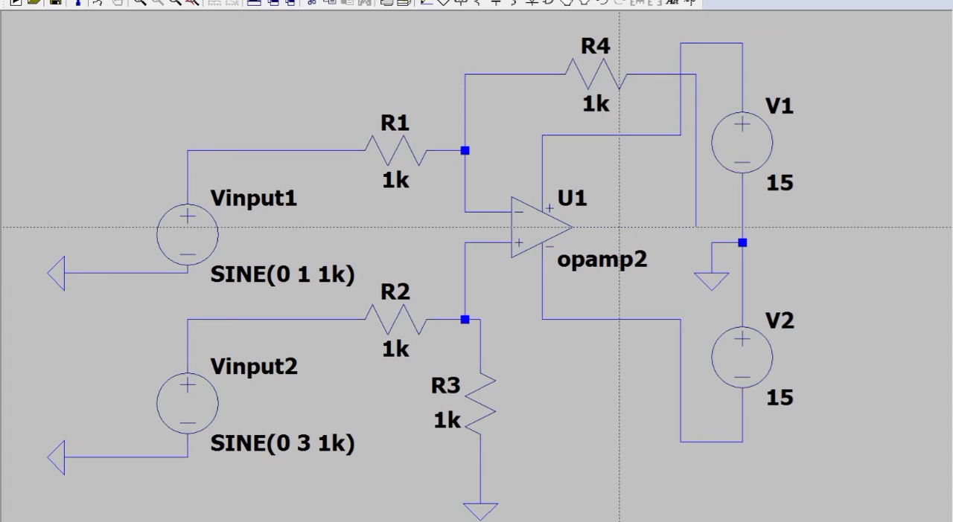
Label the net at the op-amp's output as Vout.
click(572, 226)
click(472, 2)
key(Escape)
click(462, 3)
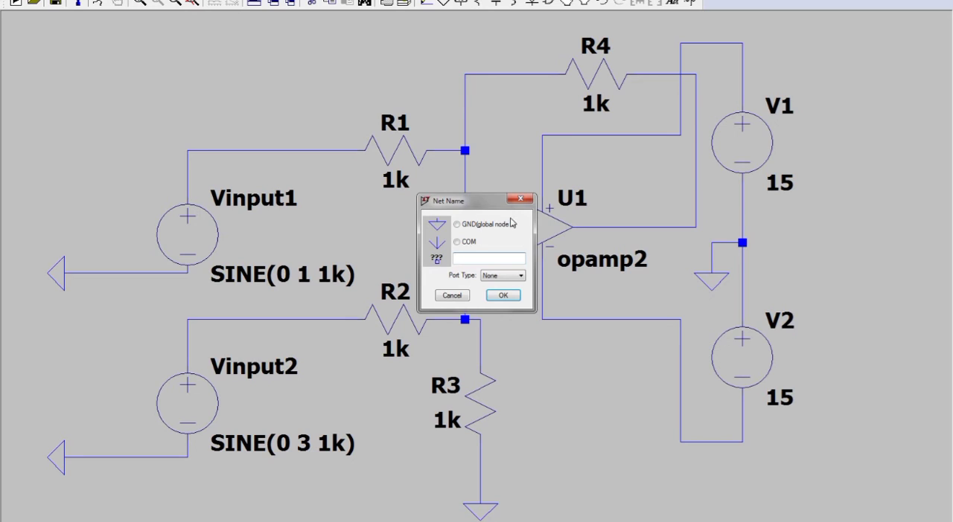
text(Vout)
key(Return)
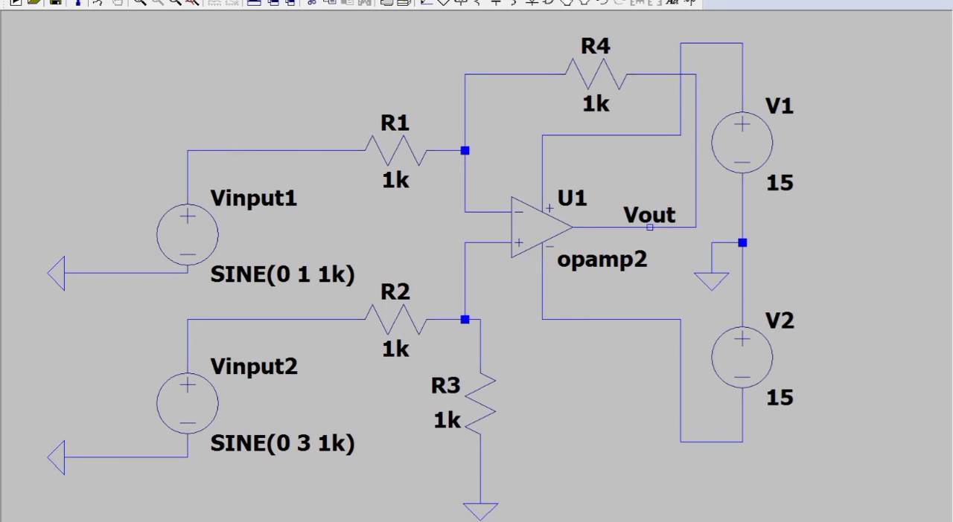
click(649, 227)
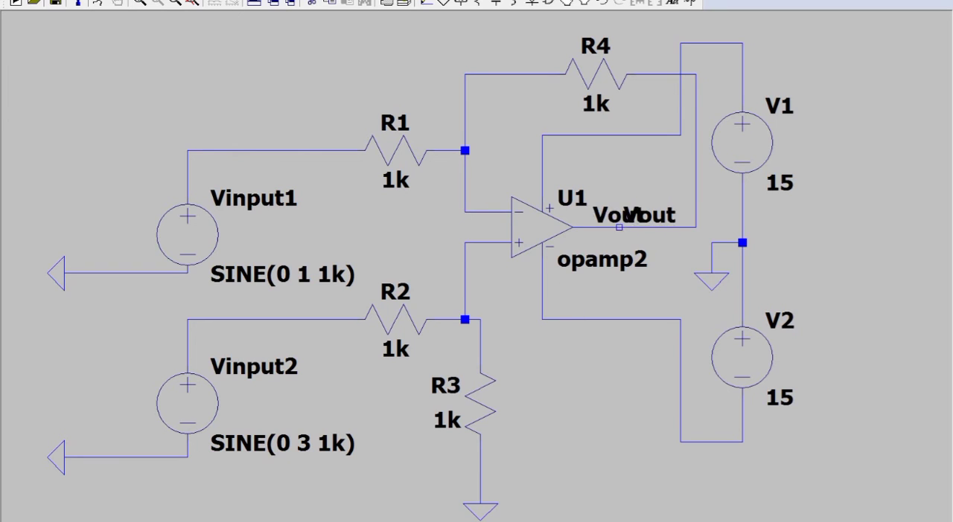
key(Escape)
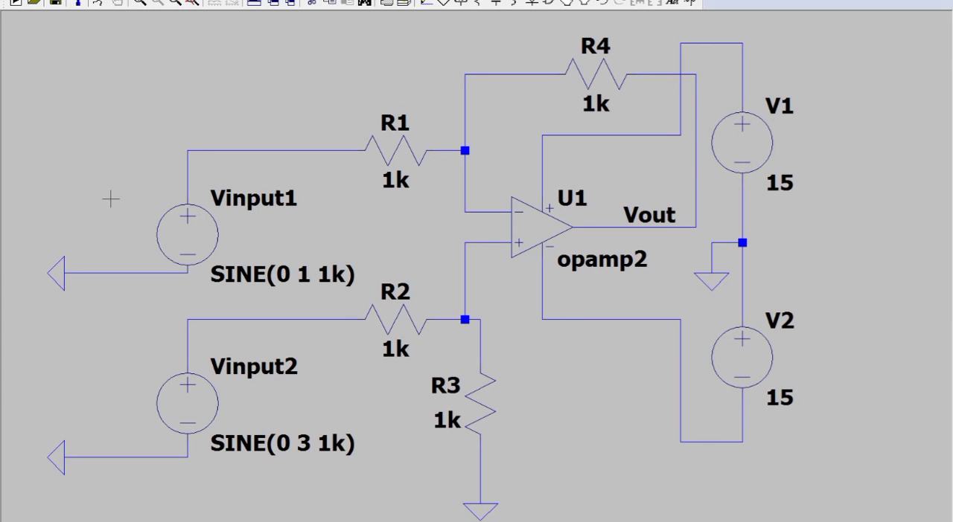
Save the schematic in the amplifier folder under the name sub.
click(22, 0)
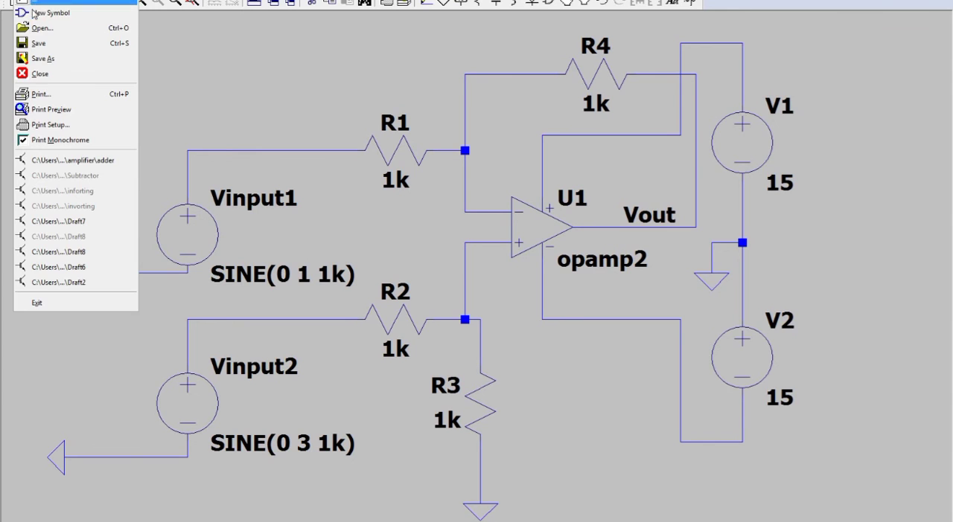
click(51, 59)
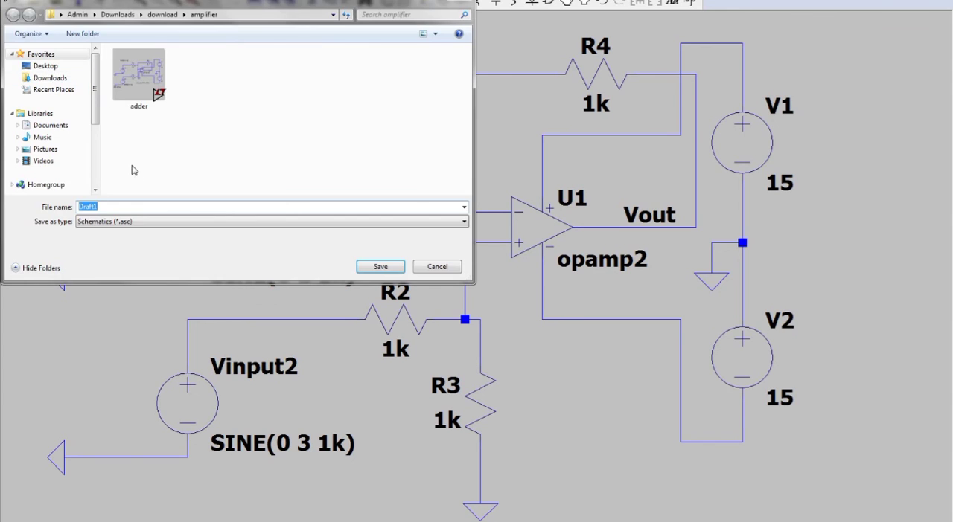
text(subtractor)
key(Return)
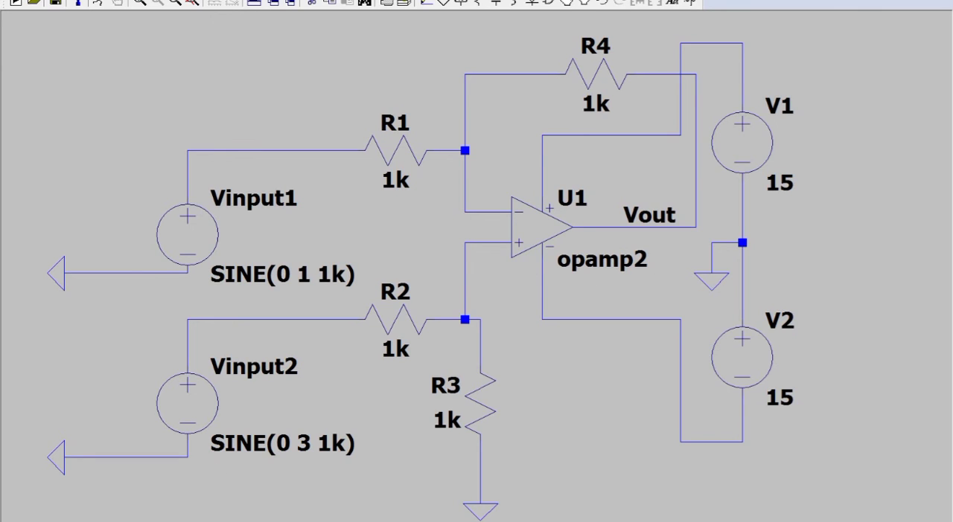
Set the value of op-amp U1 to the subcircuit name LM741/NS from the LM741 model file.
click(191, 521)
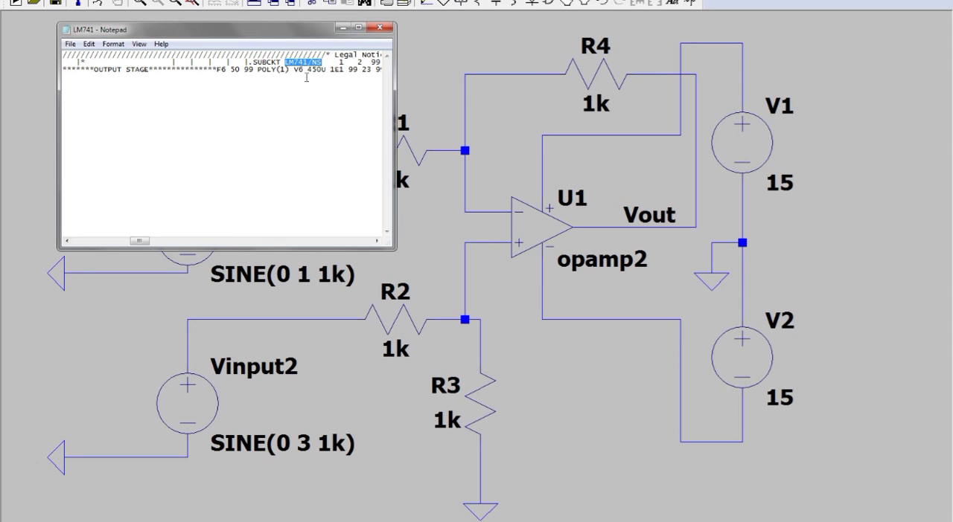
click(595, 261)
right_click(593, 264)
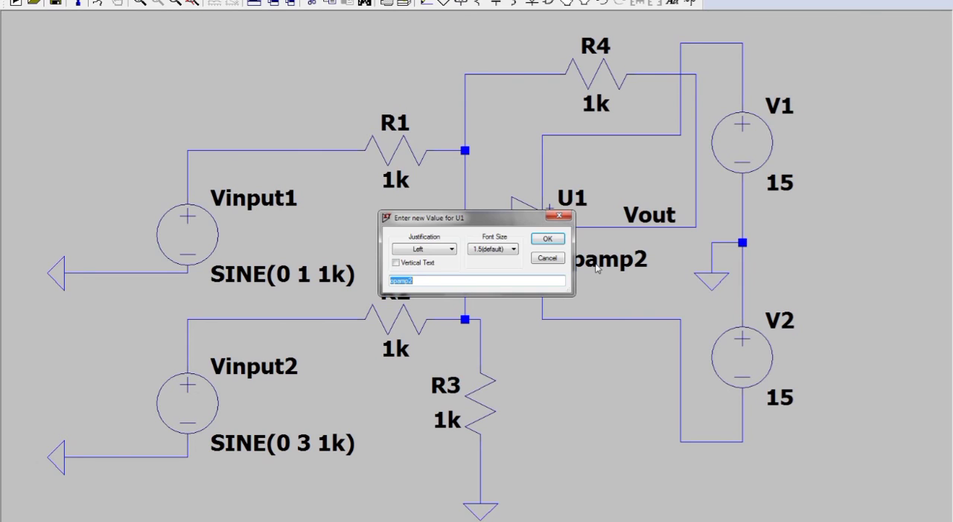
text(LM741/NS)
key(Return)
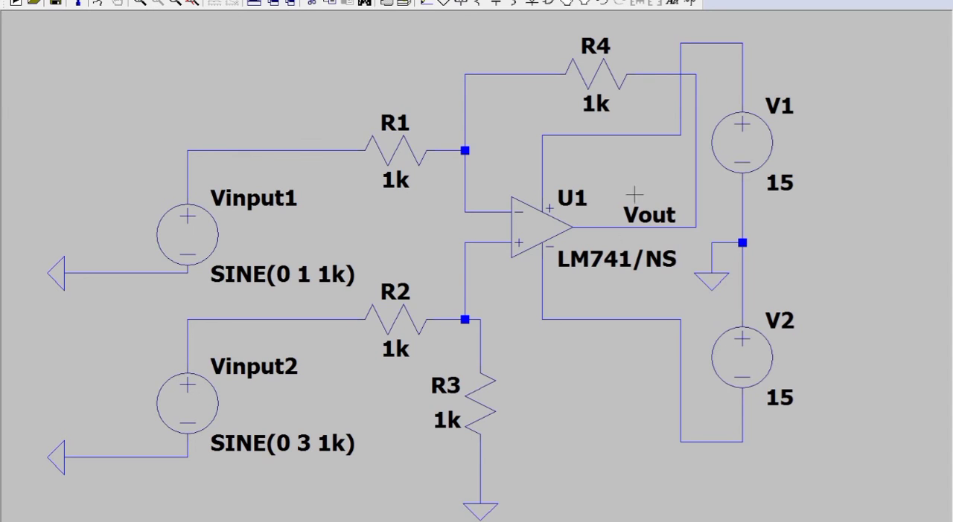
Add the SPICE directive .include LM741.MOD to the schematic, placed to the right of R3's lower end.
click(690, 4)
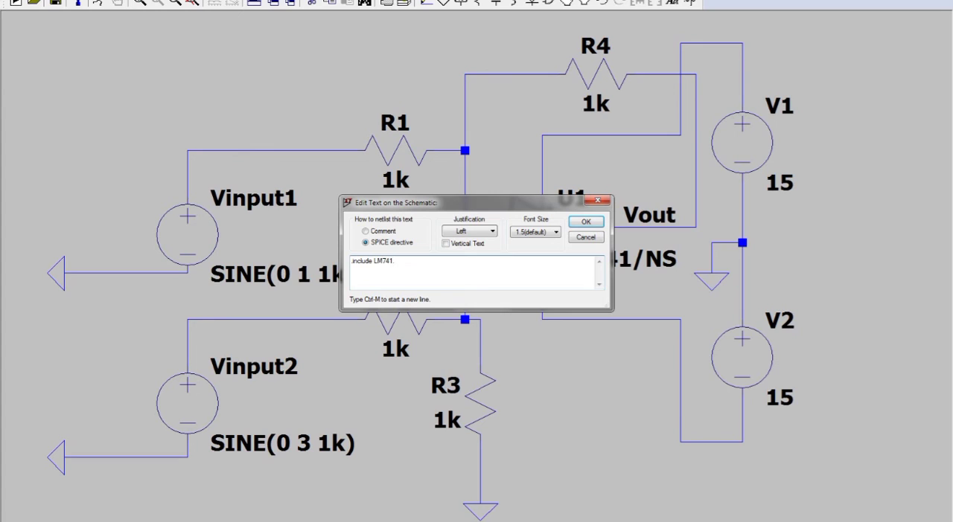
key(Return)
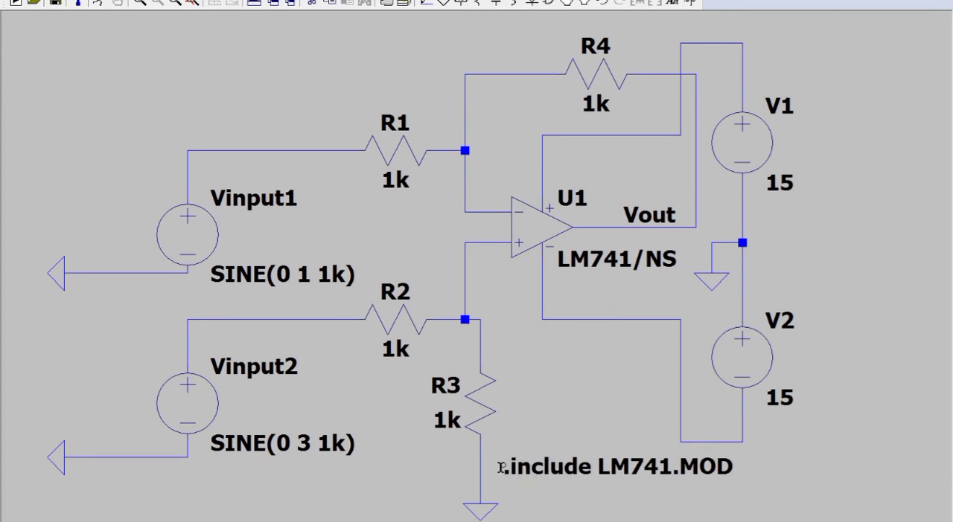
click(494, 468)
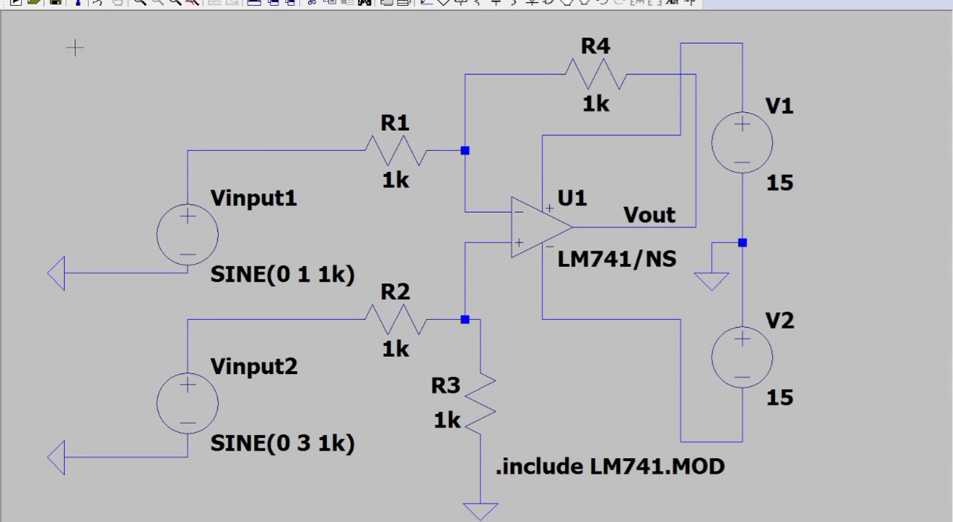
Run a transient simulation of the subtractor with a stop time of 20ms.
click(99, 4)
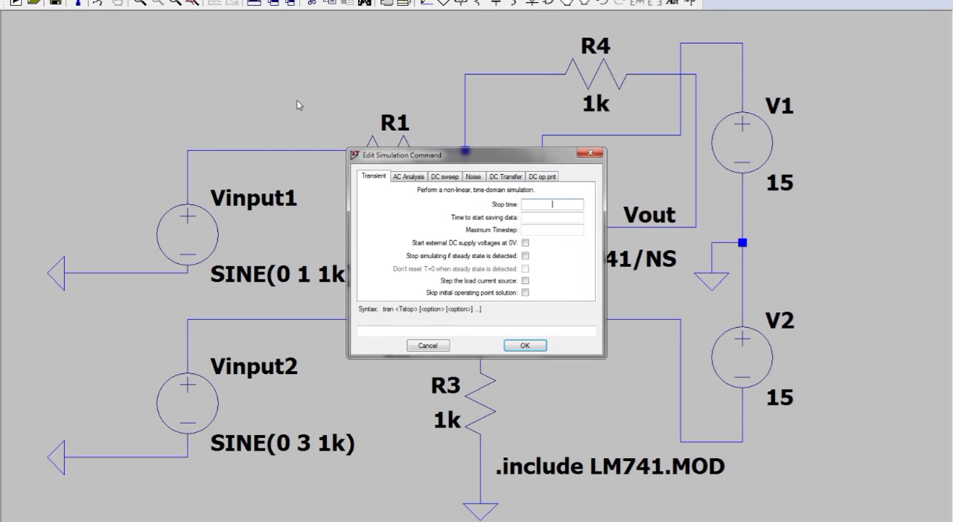
text(20ms)
key(Return)
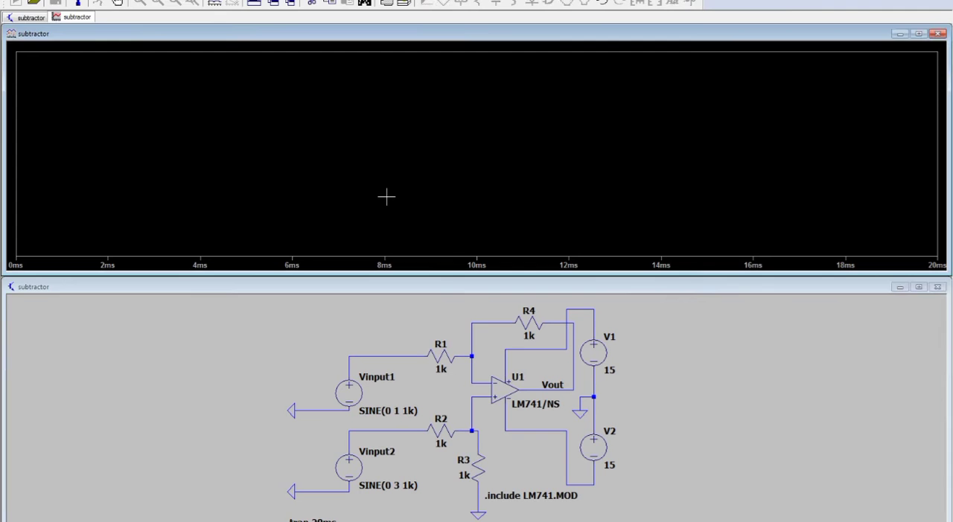
Plot the voltage at Vinput1's positive terminal and add two empty plot panes above its trace.
click(378, 357)
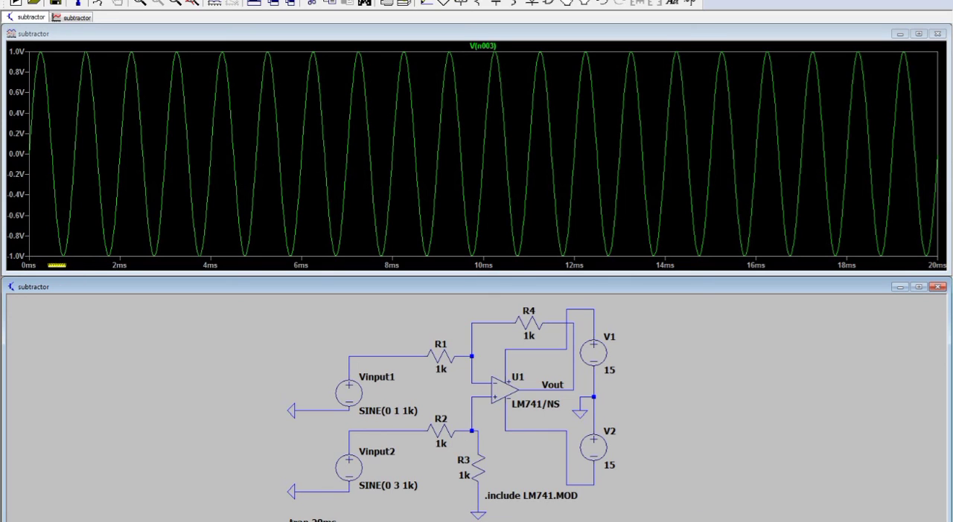
right_click(128, 225)
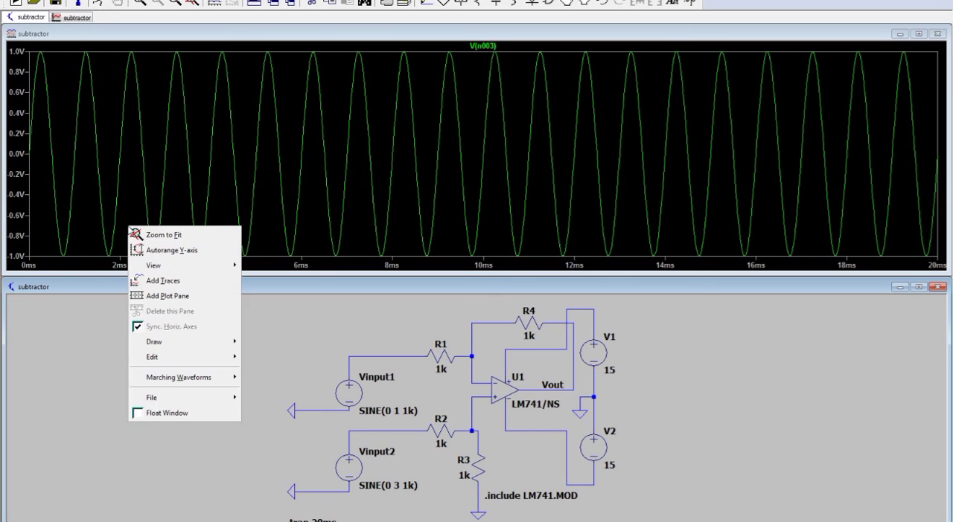
click(172, 298)
right_click(186, 126)
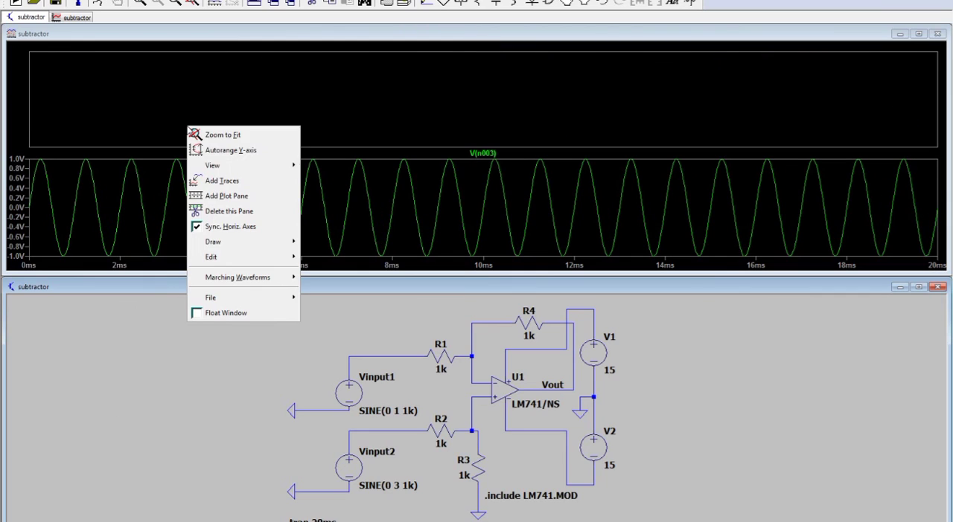
click(218, 197)
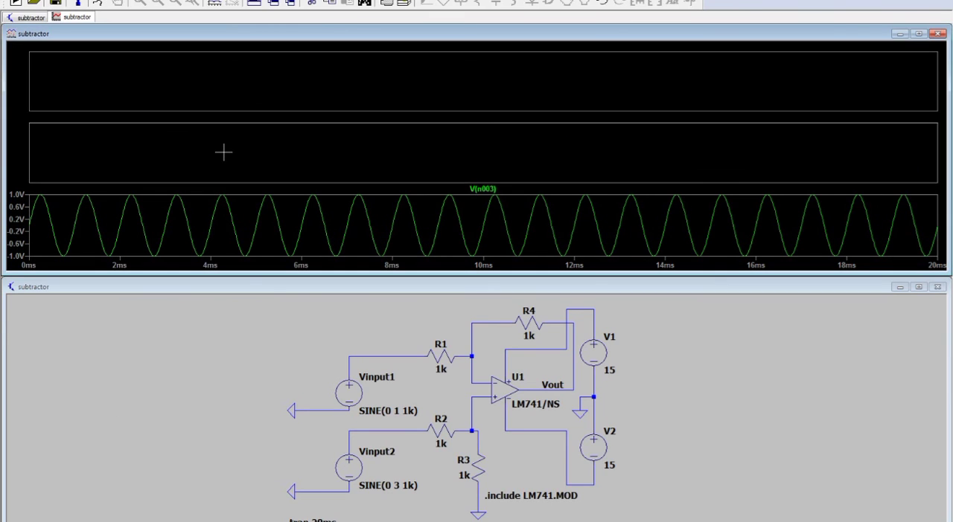
Plot the voltage at Vinput2's positive terminal in the middle pane and the Vout voltage in the top pane.
click(371, 430)
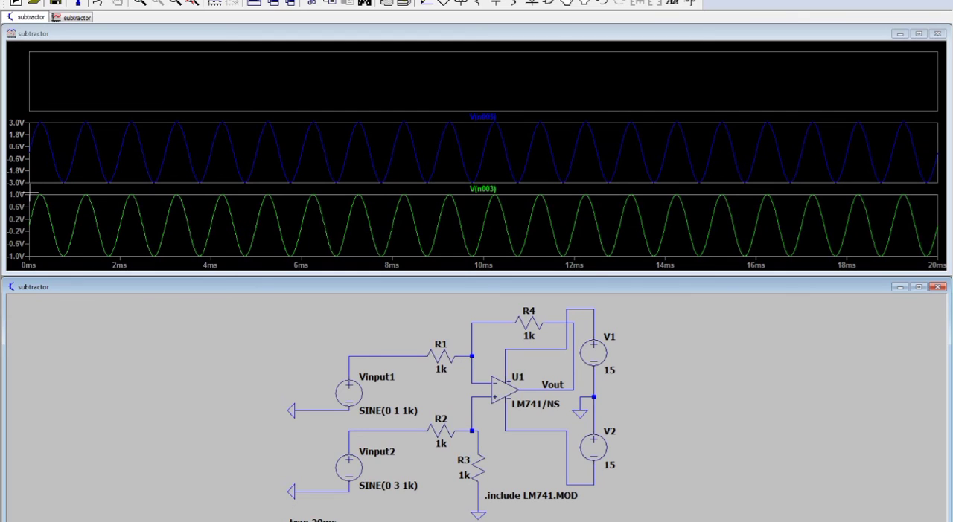
click(107, 77)
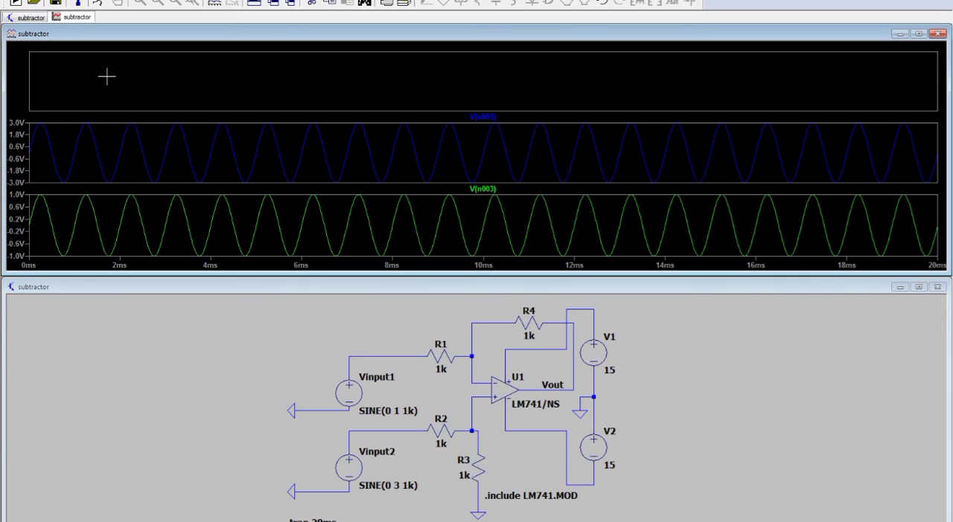
click(535, 384)
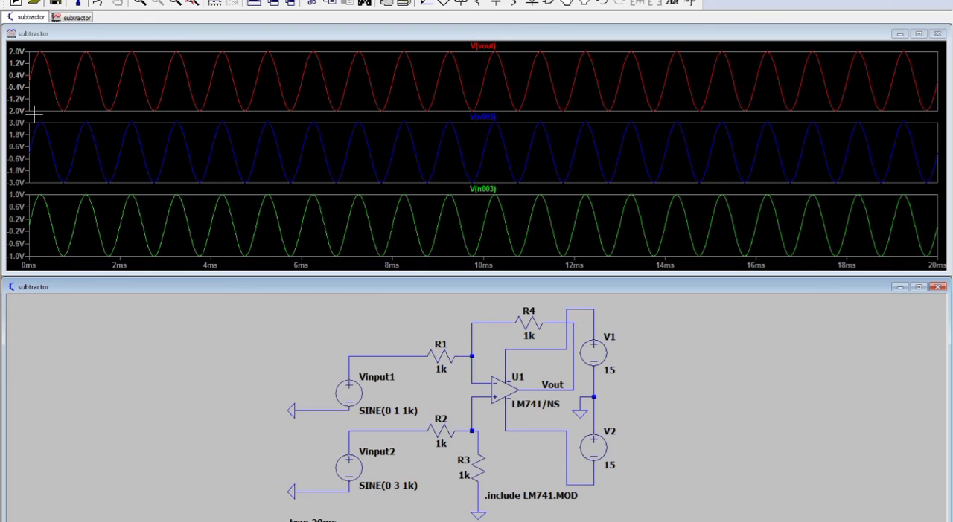
Close the waveform window and enlarge the subtractor schematic to fill the workspace.
click(938, 35)
click(938, 35)
click(919, 275)
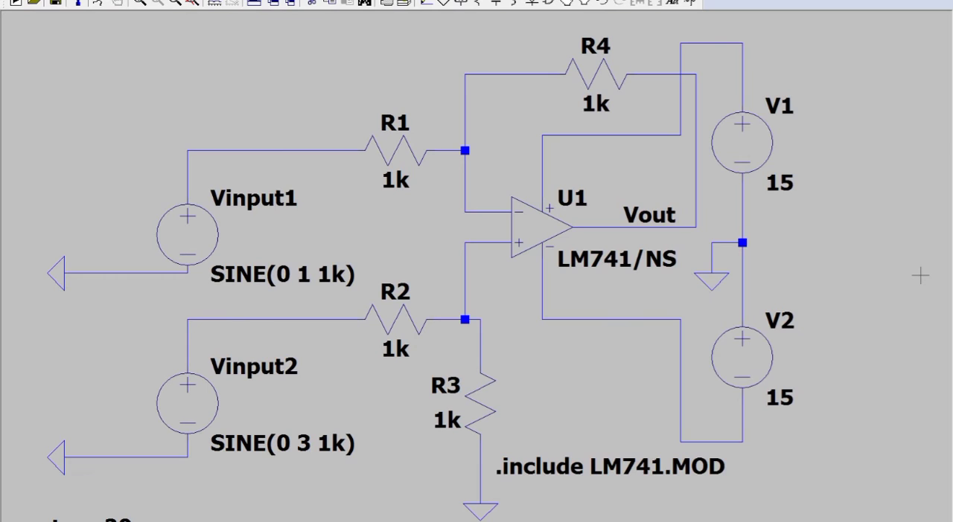